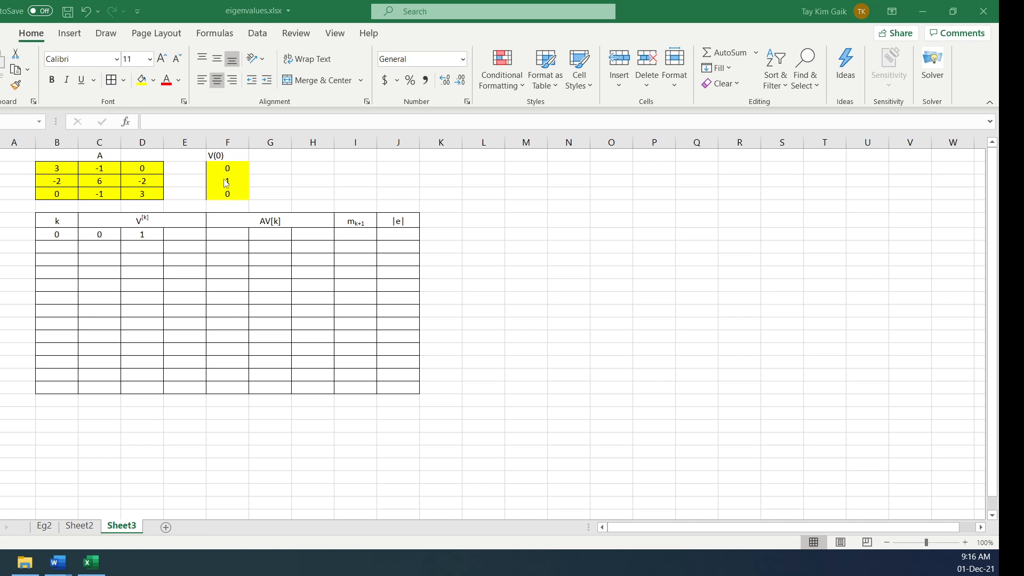
Step: Clear the V[k] values in C7 and D7 of the k = 0 row
{"action": "left_click", "coordinate": [95, 238]}
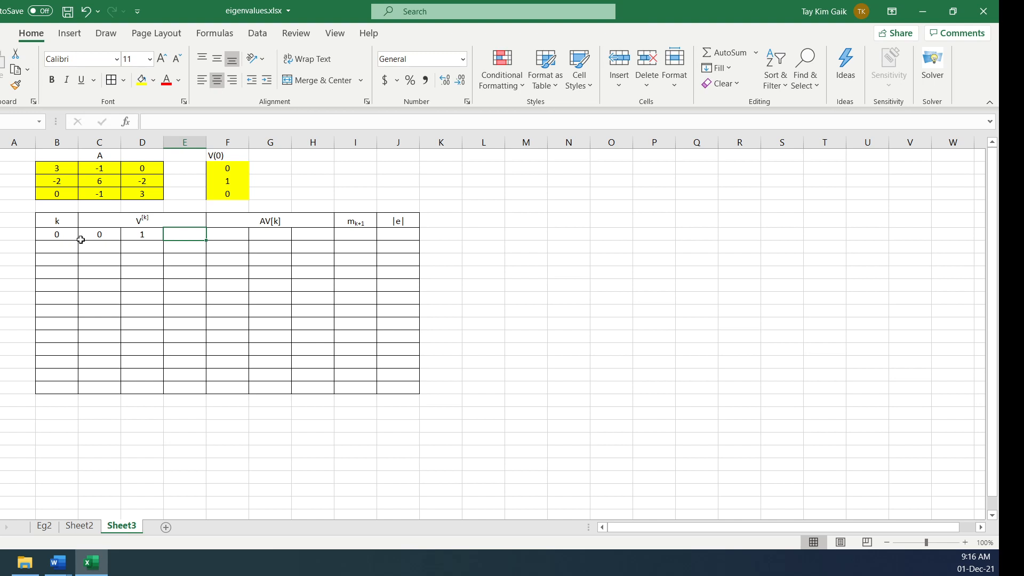
{"action": "left_click", "coordinate": [86, 234]}
{"action": "key", "text": "Delete"}
{"action": "left_click", "coordinate": [136, 238]}
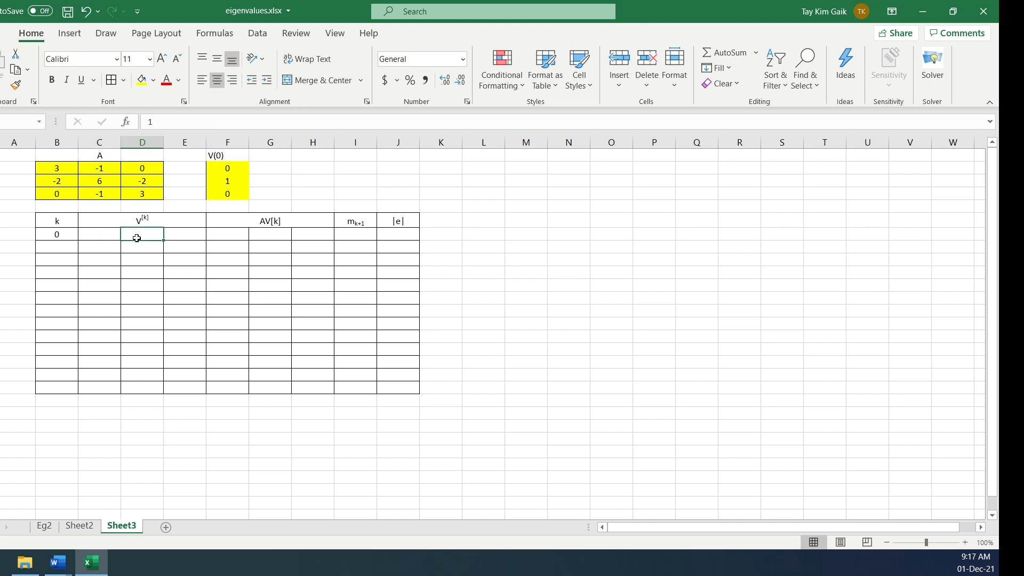
{"action": "key", "text": "Delete"}
Step: Link the first V[k] cell of the k = 0 row, C7, to F2 with the formula =F2
{"action": "left_click", "coordinate": [93, 234]}
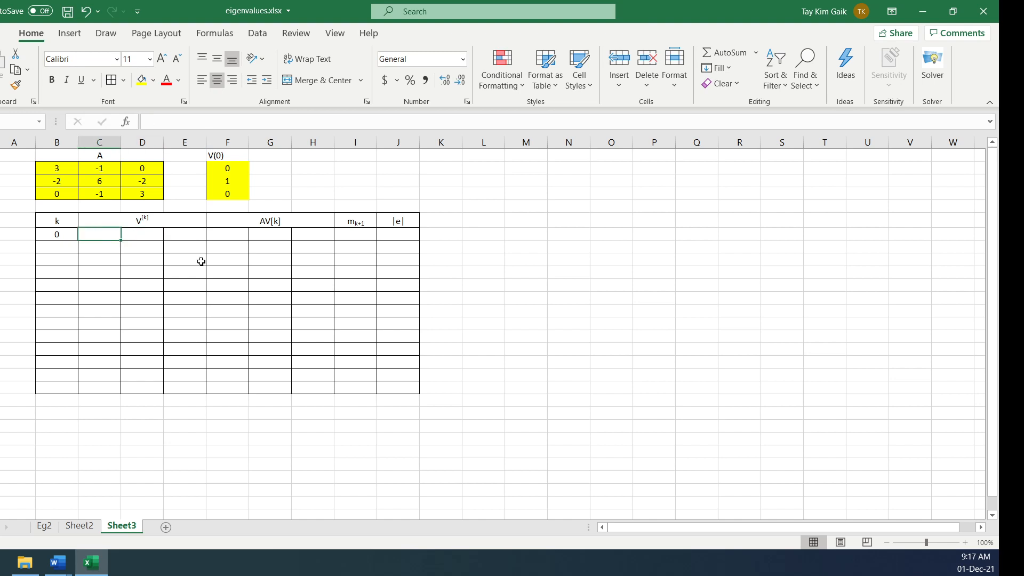
{"action": "left_click", "coordinate": [967, 544]}
{"action": "left_click", "coordinate": [966, 544]}
{"action": "left_click", "coordinate": [966, 544]}
{"action": "left_click", "coordinate": [967, 545]}
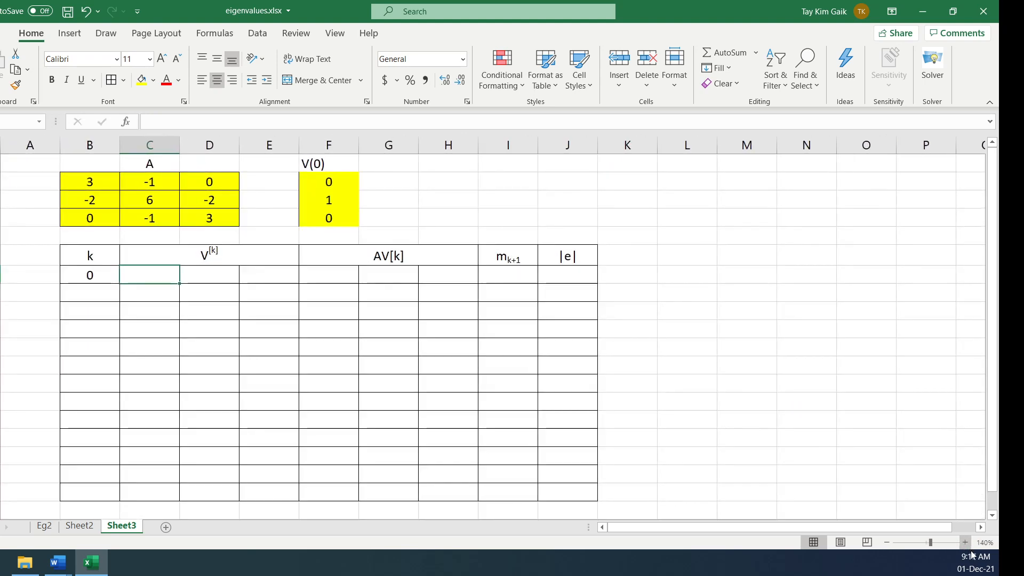
{"action": "left_click", "coordinate": [966, 543]}
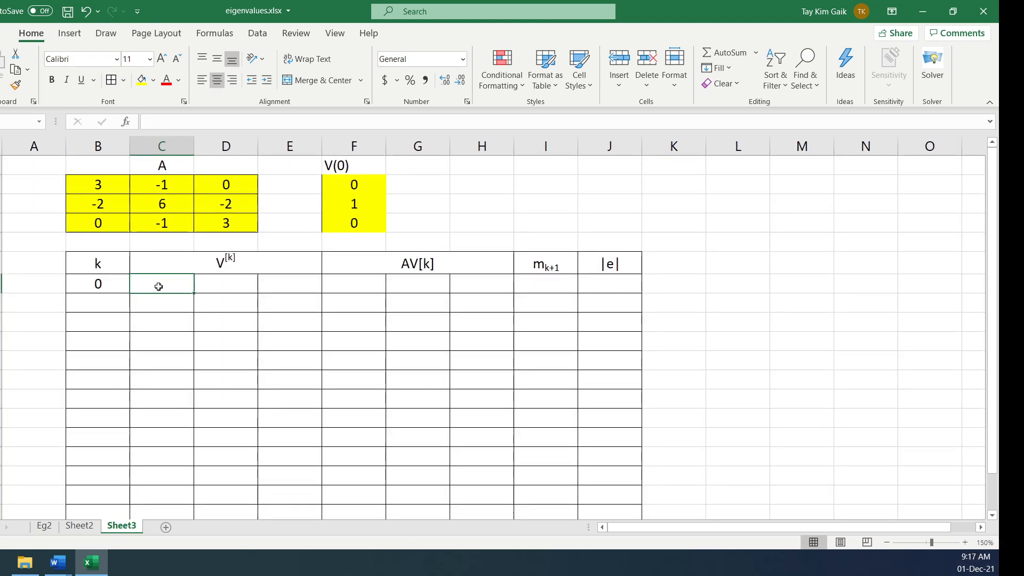
{"action": "type", "text": "="}
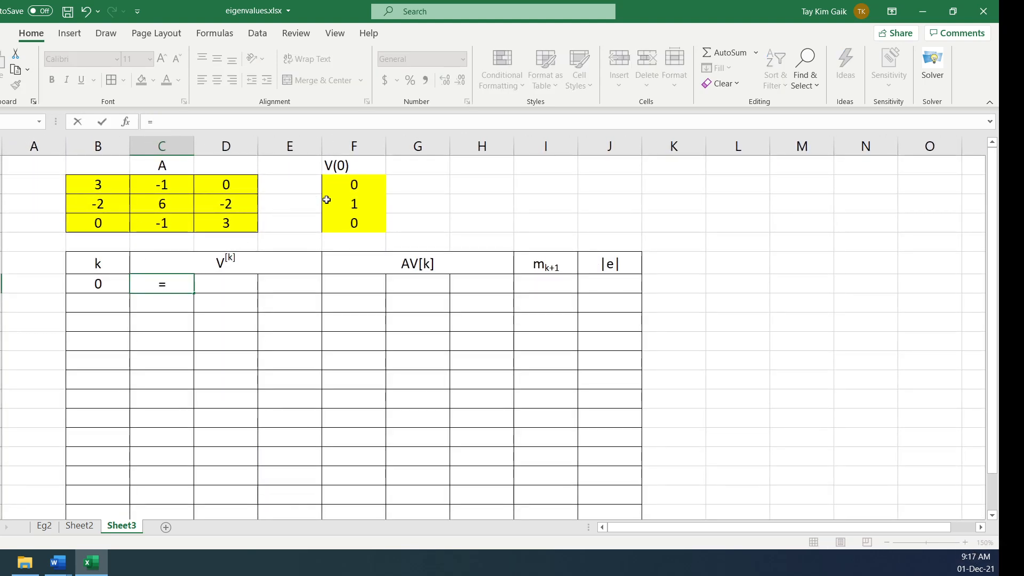
{"action": "left_click", "coordinate": [339, 186]}
{"action": "key", "text": "Return"}
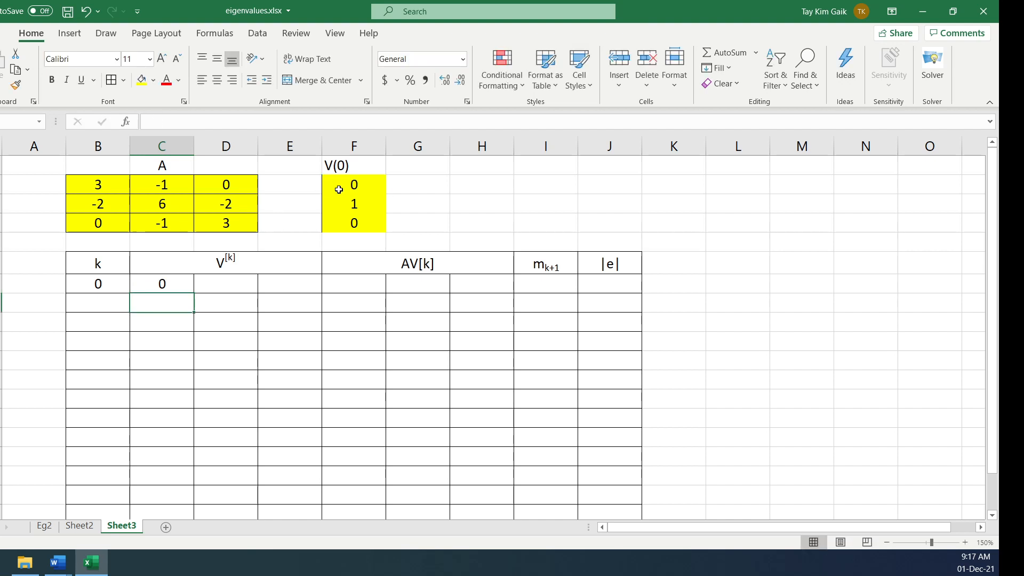
Step: Link the remaining V[k] cells of the k = 0 row by entering =F3 in D7 and =F4 in E7
{"action": "left_click", "coordinate": [228, 283]}
{"action": "type", "text": "="}
{"action": "left_click", "coordinate": [350, 203]}
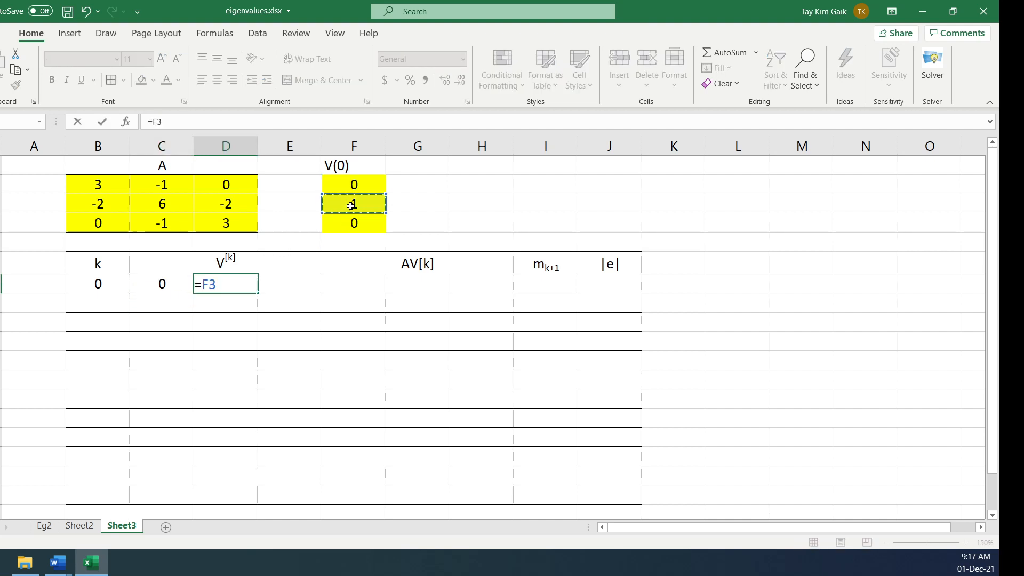
{"action": "key", "text": "Return"}
{"action": "left_click", "coordinate": [291, 288]}
{"action": "type", "text": "="}
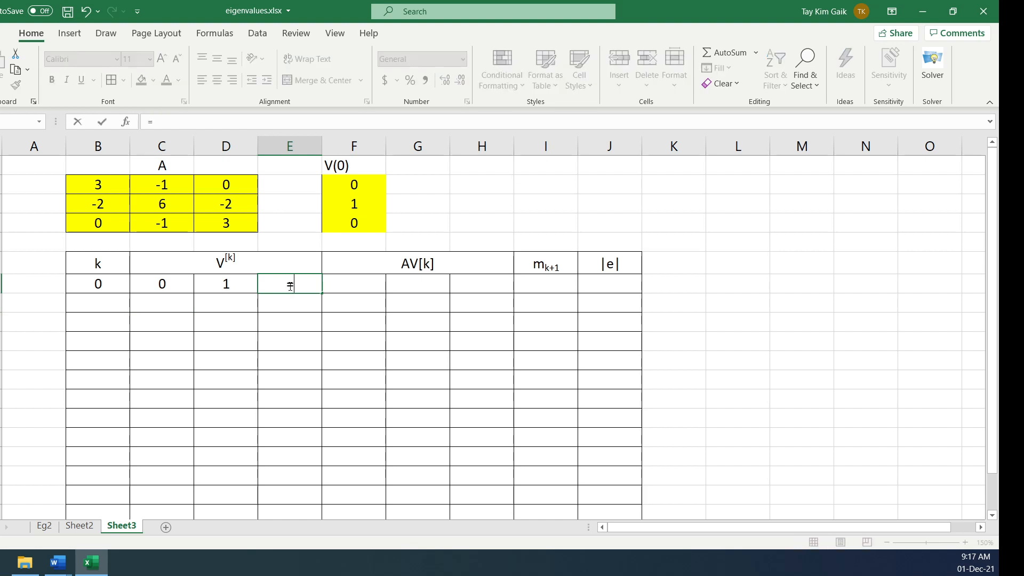
{"action": "left_click", "coordinate": [363, 220]}
{"action": "key", "text": "Return"}
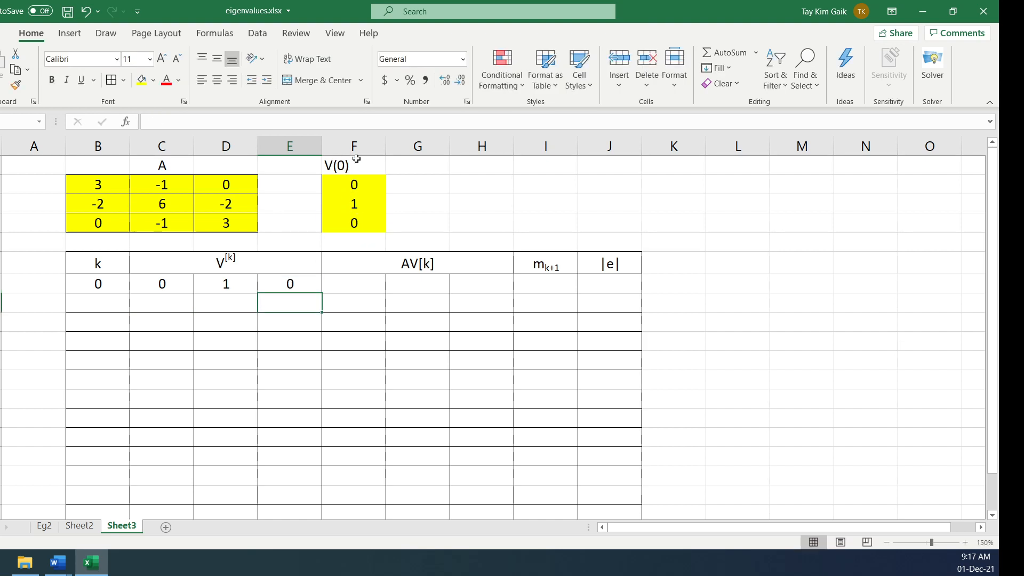
Step: Compare the V[k] layout with Sheet2 and append a superscript T to the V[k] header on Sheet3
{"action": "left_click_drag", "start_coordinate": [148, 285], "coordinate": [289, 283]}
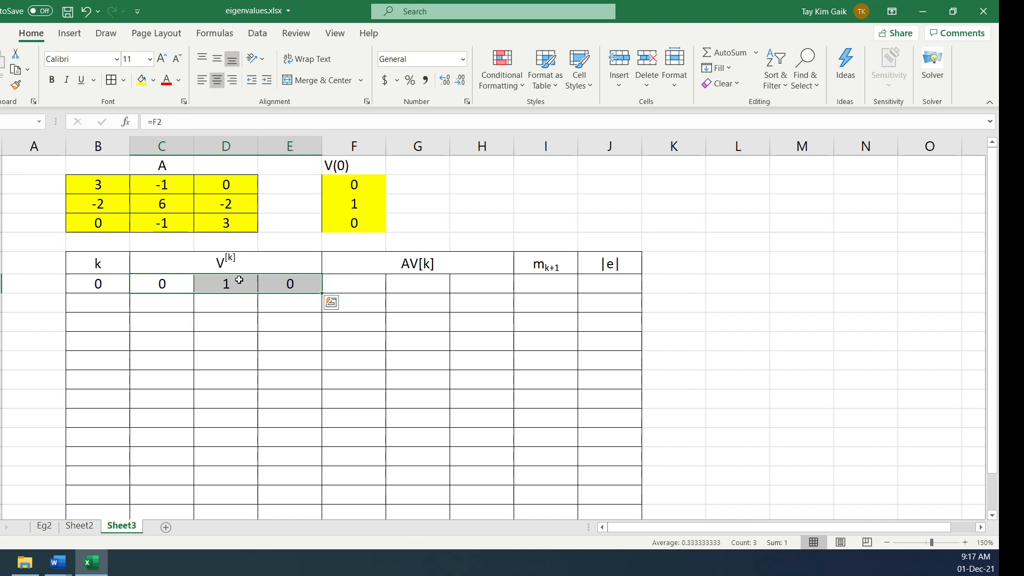
{"action": "left_click", "coordinate": [80, 527]}
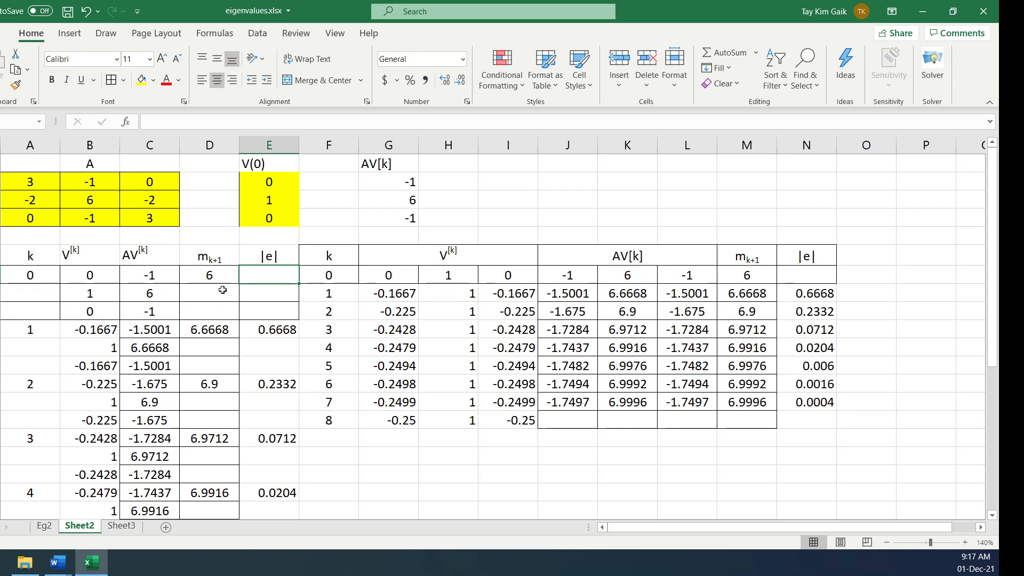
{"action": "left_click", "coordinate": [121, 526]}
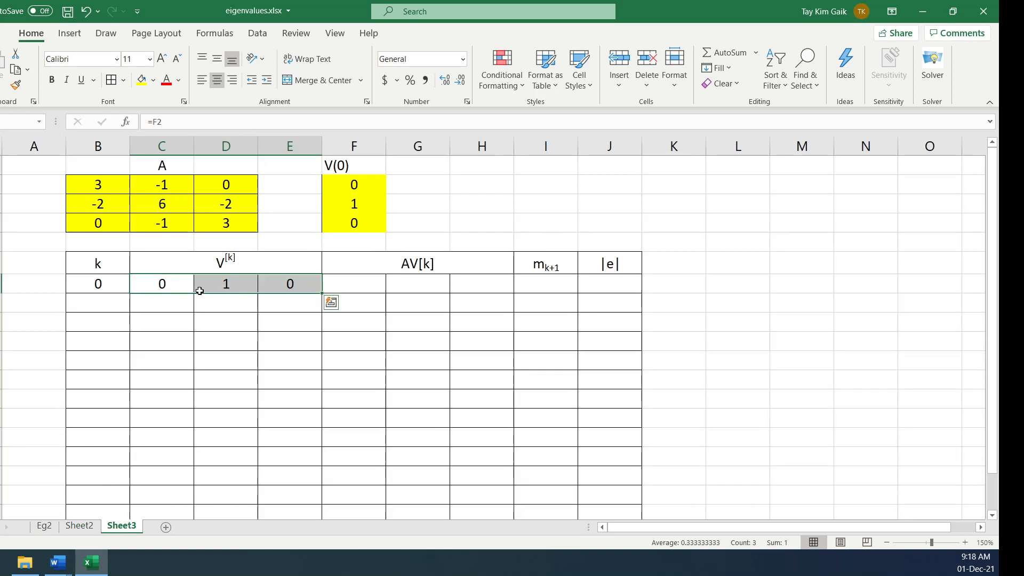
{"action": "left_click", "coordinate": [201, 263]}
{"action": "left_click", "coordinate": [176, 122]}
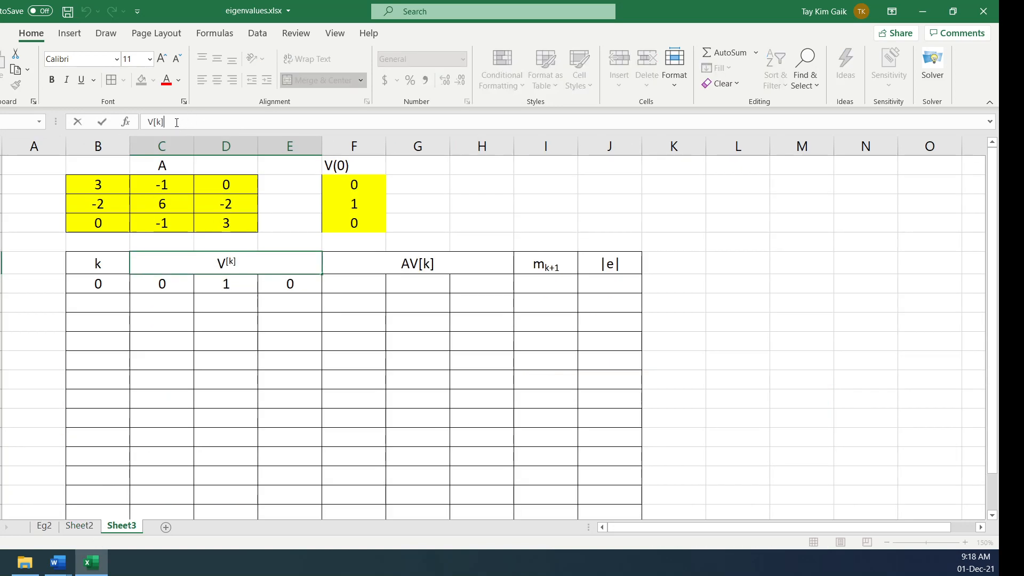
{"action": "type", "text": "T"}
{"action": "left_click", "coordinate": [328, 281]}
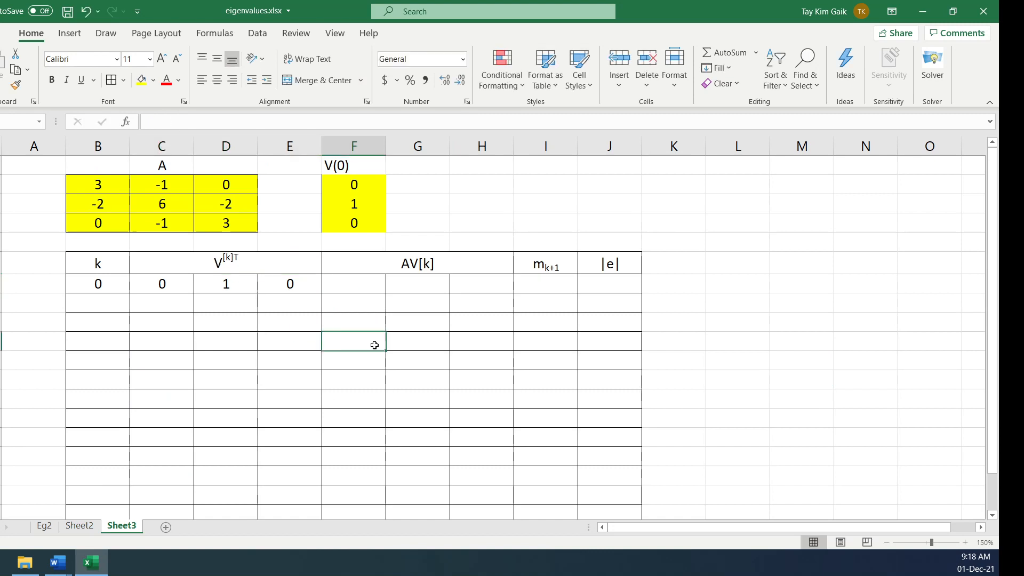
Step: Append T to the AV[k] header so that it reads AV[k]T
{"action": "left_click", "coordinate": [411, 263]}
{"action": "left_click", "coordinate": [177, 122]}
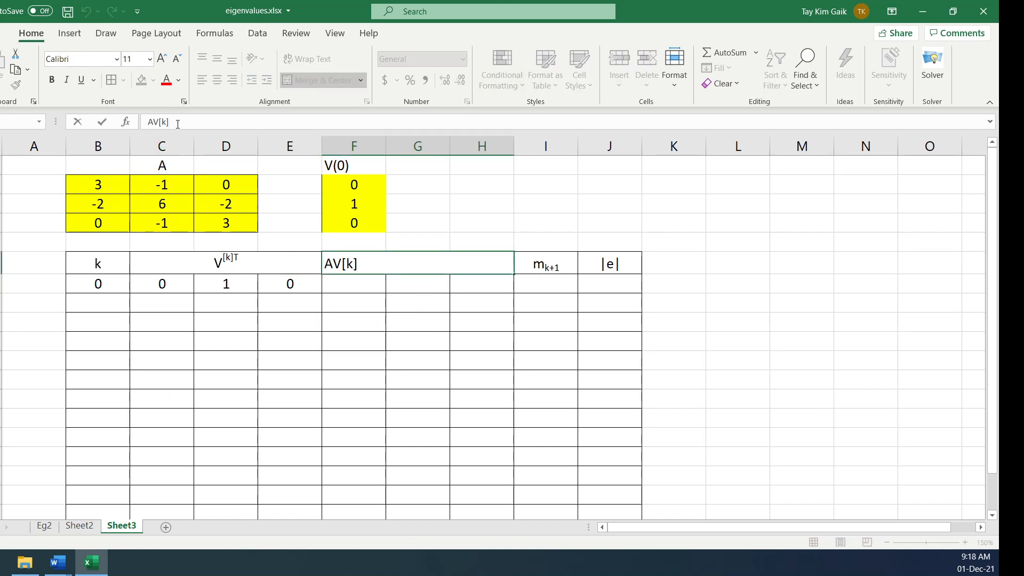
{"action": "type", "text": "T"}
{"action": "left_click", "coordinate": [484, 381]}
Step: Format the [k]T part of the AV[k]T header as superscript
{"action": "left_click", "coordinate": [395, 263]}
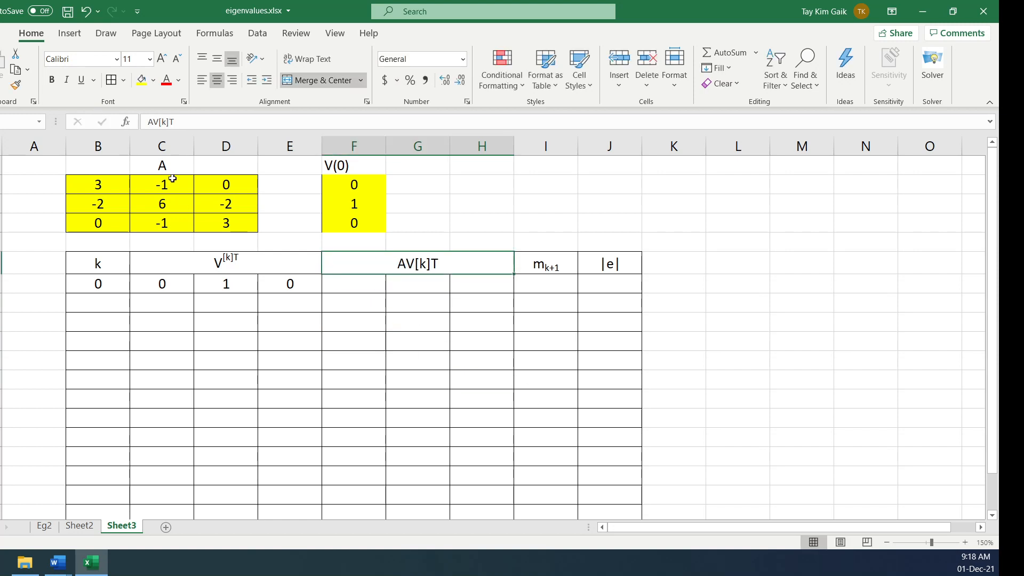
{"action": "left_click_drag", "start_coordinate": [154, 122], "coordinate": [177, 122]}
{"action": "left_click", "coordinate": [166, 122]}
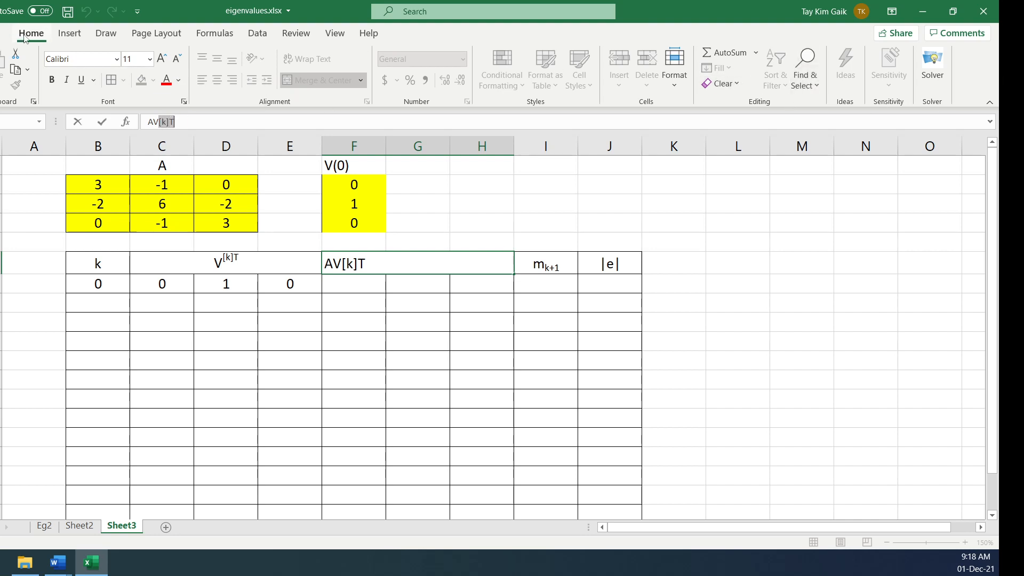
{"action": "left_click", "coordinate": [680, 87]}
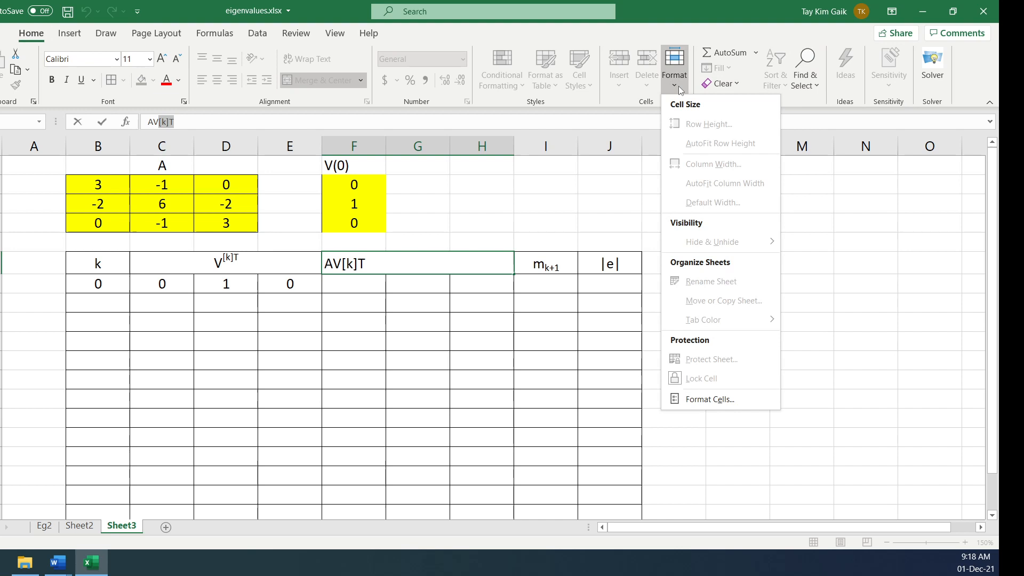
{"action": "left_click", "coordinate": [726, 399]}
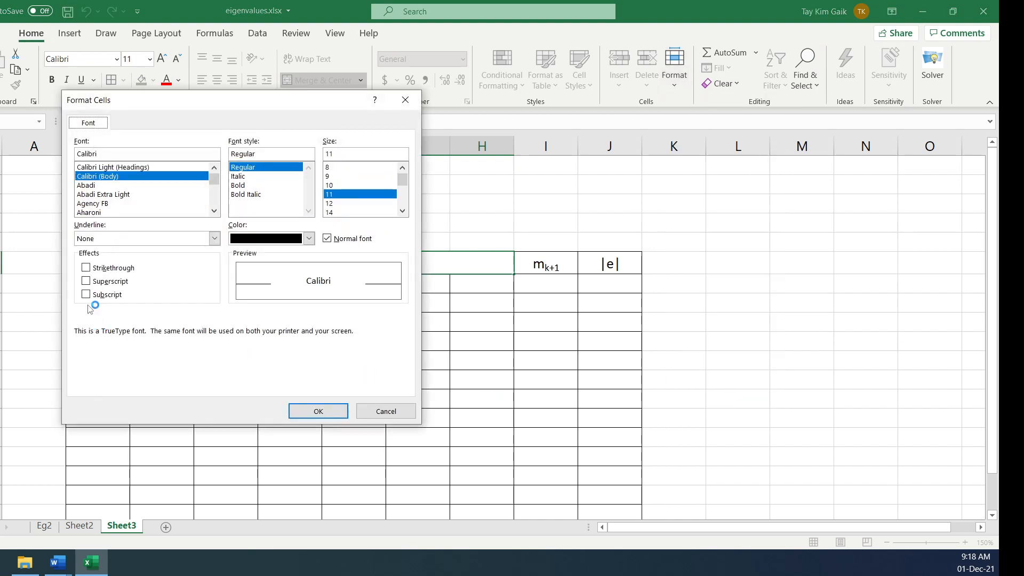
{"action": "left_click", "coordinate": [86, 282]}
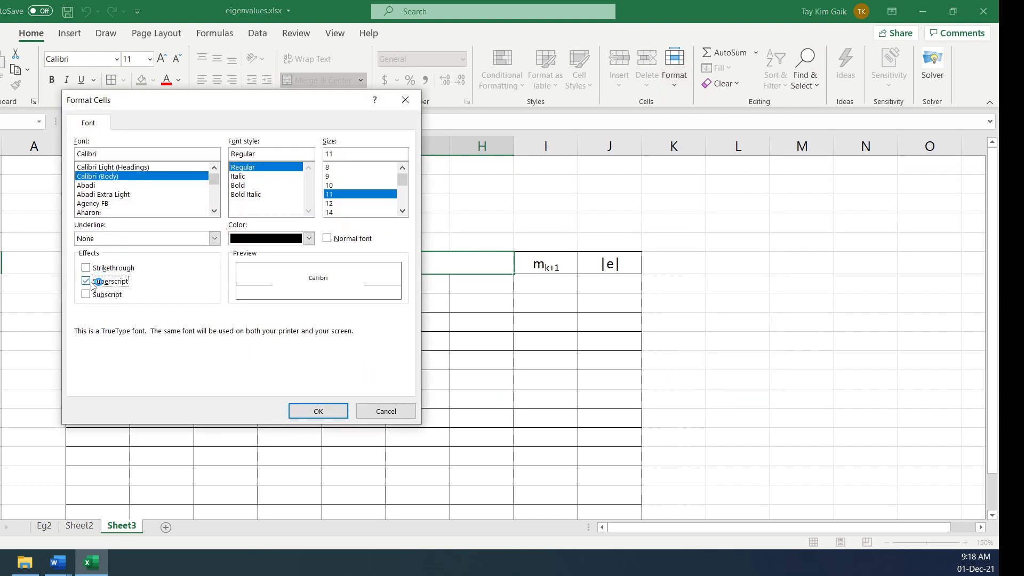
{"action": "left_click", "coordinate": [314, 415]}
{"action": "left_click", "coordinate": [338, 415]}
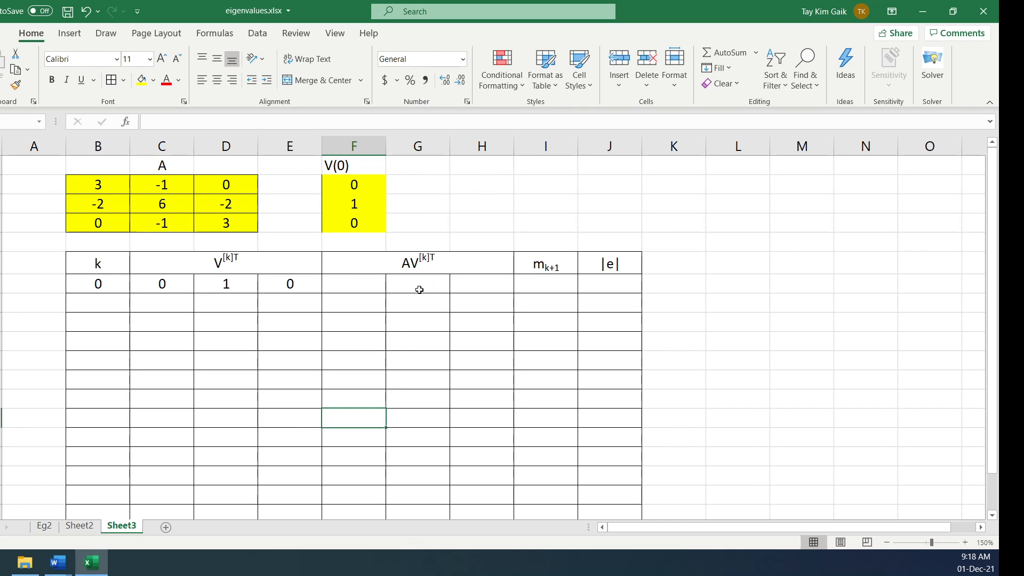
Step: Handwrite =MMULT(A,b) with the black 0.5 mm pen above the table, and draw a pair of tall brackets beside it
{"action": "left_click", "coordinate": [469, 187]}
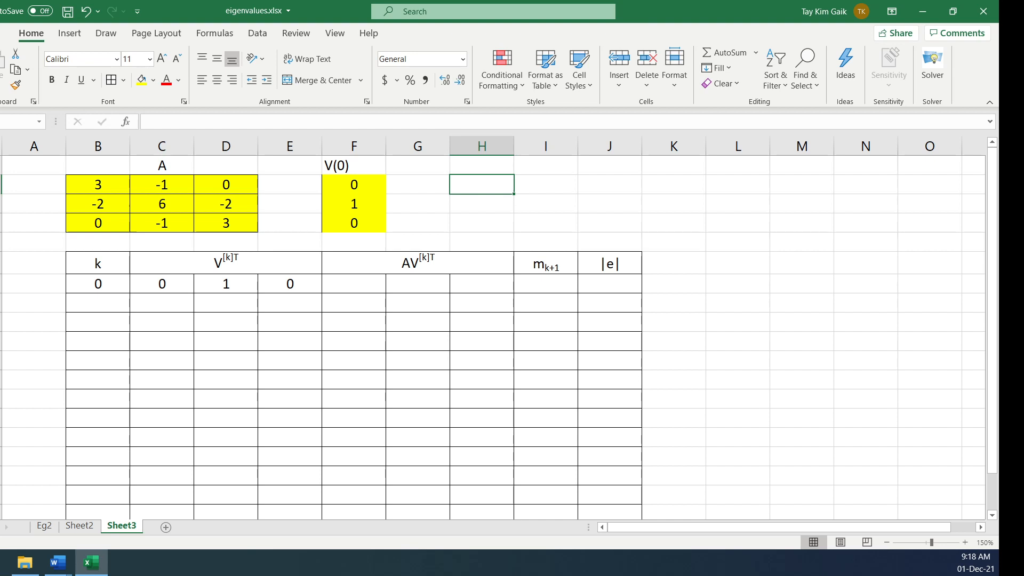
{"action": "left_click", "coordinate": [106, 33]}
{"action": "left_click", "coordinate": [143, 61]}
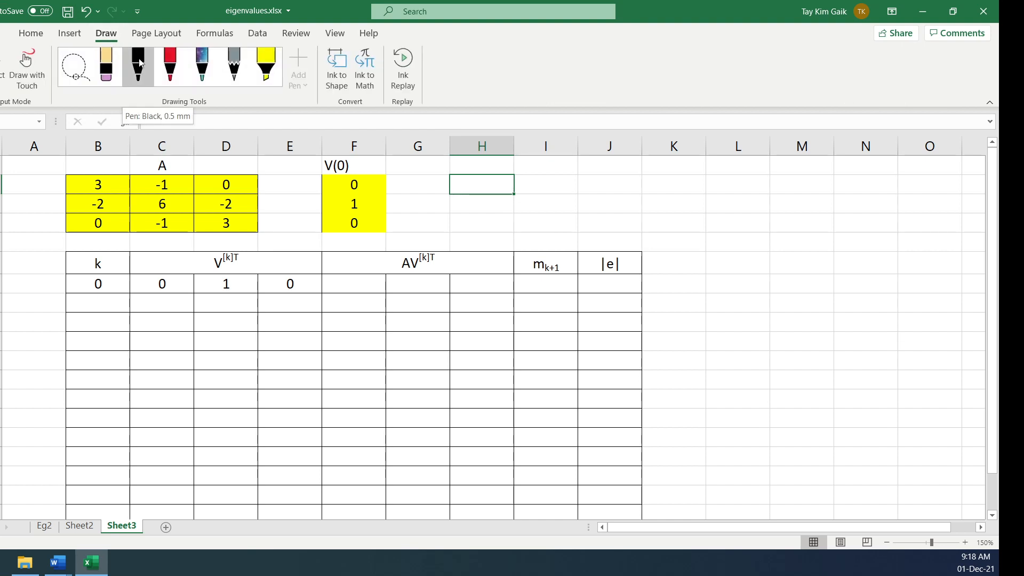
{"action": "left_click", "coordinate": [140, 63]}
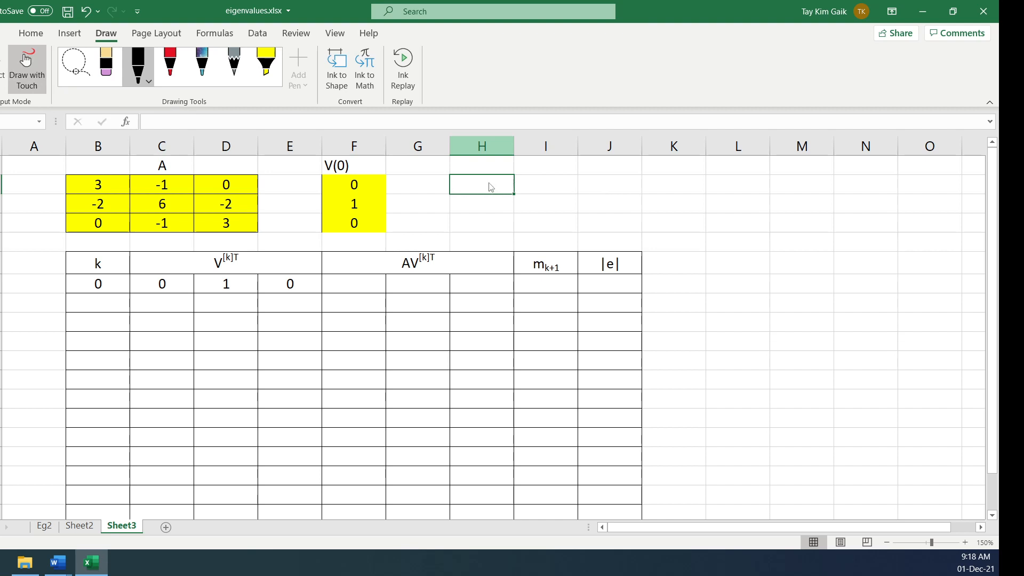
{"action": "mouse_move", "coordinate": [475, 182]}
{"action": "left_mouse_down"}
{"action": "mouse_move", "coordinate": [504, 179]}
{"action": "mouse_move", "coordinate": [513, 191]}
{"action": "mouse_move", "coordinate": [522, 177]}
{"action": "mouse_move", "coordinate": [526, 190]}
{"action": "mouse_move", "coordinate": [539, 180]}
{"action": "mouse_move", "coordinate": [556, 189]}
{"action": "mouse_move", "coordinate": [572, 176]}
{"action": "left_mouse_up"}
{"action": "mouse_move", "coordinate": [565, 176]}
{"action": "left_mouse_down"}
{"action": "mouse_move", "coordinate": [564, 189]}
{"action": "mouse_move", "coordinate": [586, 191]}
{"action": "mouse_move", "coordinate": [607, 176]}
{"action": "mouse_move", "coordinate": [612, 190]}
{"action": "left_mouse_up"}
{"action": "left_click_drag", "start_coordinate": [601, 186], "coordinate": [655, 198]}
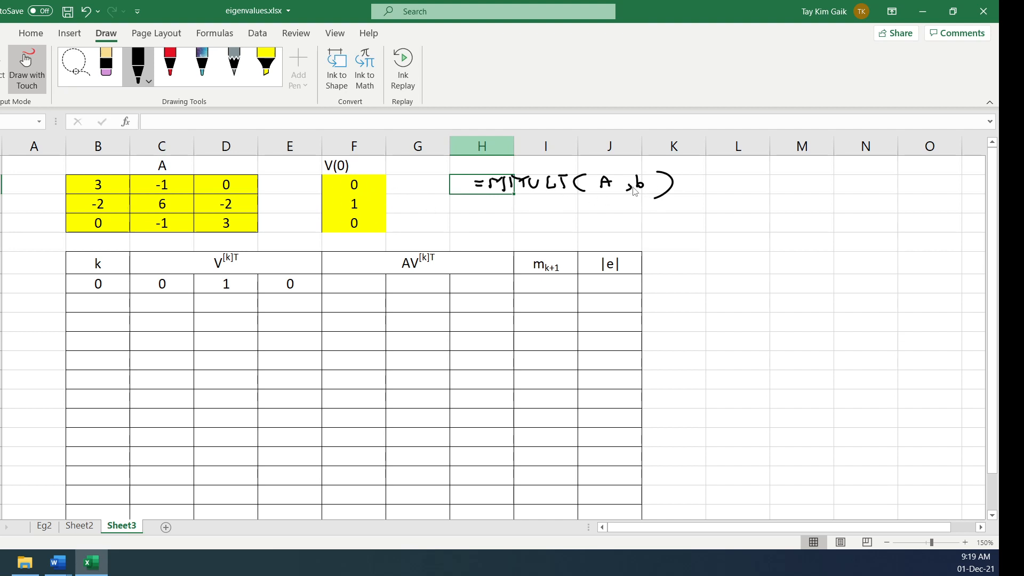
{"action": "mouse_move", "coordinate": [722, 174]}
{"action": "left_mouse_down"}
{"action": "mouse_move", "coordinate": [718, 211]}
{"action": "mouse_move", "coordinate": [746, 190]}
{"action": "mouse_move", "coordinate": [743, 213]}
{"action": "left_mouse_up"}
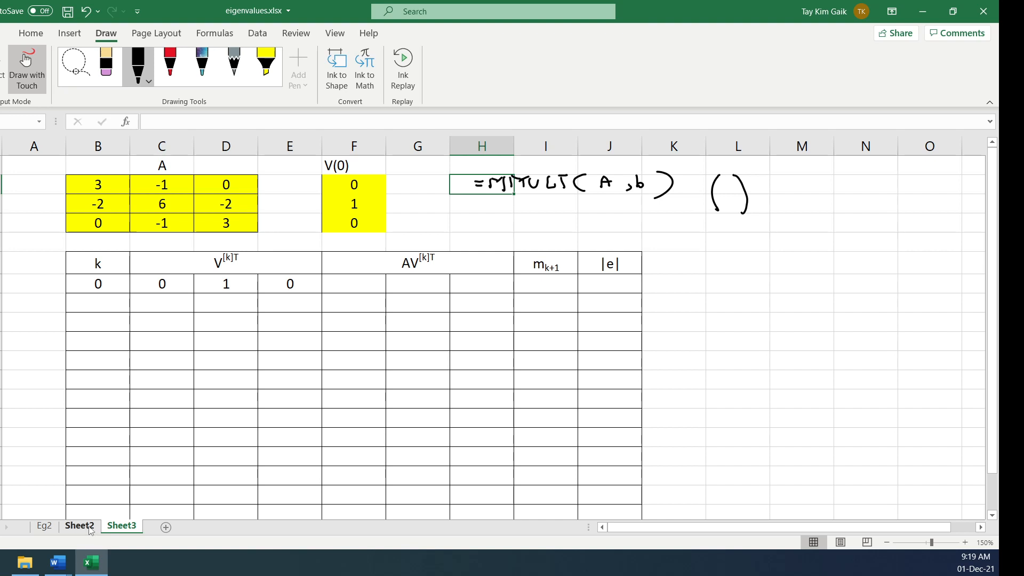
Step: Check the AV[k] layout on Sheet2 and handwrite =TRANSPOSE(MMULT(A,b)) below the first ink formula on Sheet3
{"action": "left_click", "coordinate": [85, 527]}
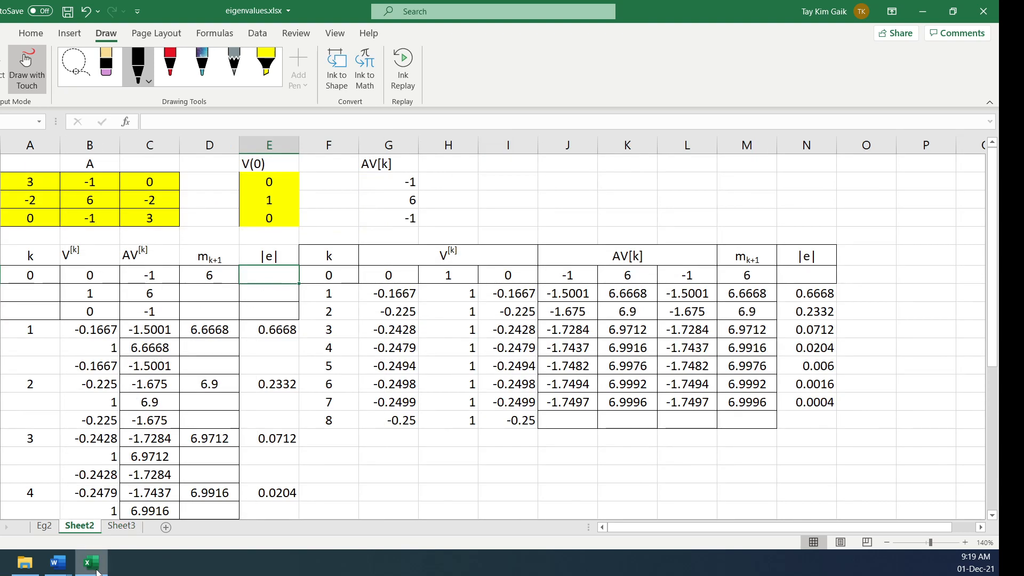
{"action": "left_click", "coordinate": [120, 527]}
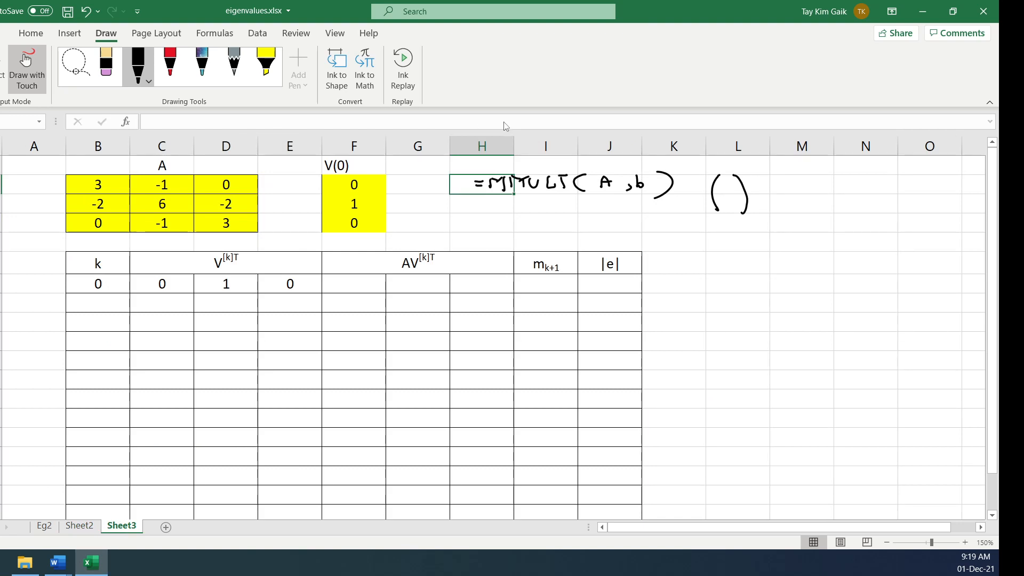
{"action": "left_click_drag", "start_coordinate": [472, 223], "coordinate": [498, 217]}
{"action": "left_click_drag", "start_coordinate": [493, 218], "coordinate": [520, 221]}
{"action": "left_click_drag", "start_coordinate": [525, 225], "coordinate": [532, 224]}
{"action": "left_click_drag", "start_coordinate": [532, 224], "coordinate": [547, 221]}
{"action": "left_click_drag", "start_coordinate": [557, 218], "coordinate": [646, 228]}
{"action": "mouse_move", "coordinate": [646, 219]}
{"action": "left_mouse_down"}
{"action": "mouse_move", "coordinate": [671, 228]}
{"action": "mouse_move", "coordinate": [681, 219]}
{"action": "left_mouse_up"}
{"action": "mouse_move", "coordinate": [676, 219]}
{"action": "left_mouse_down"}
{"action": "mouse_move", "coordinate": [677, 229]}
{"action": "mouse_move", "coordinate": [719, 223]}
{"action": "mouse_move", "coordinate": [733, 237]}
{"action": "mouse_move", "coordinate": [765, 225]}
{"action": "left_mouse_up"}
{"action": "mouse_move", "coordinate": [774, 218]}
{"action": "left_mouse_down"}
{"action": "mouse_move", "coordinate": [776, 238]}
{"action": "mouse_move", "coordinate": [794, 234]}
{"action": "left_mouse_up"}
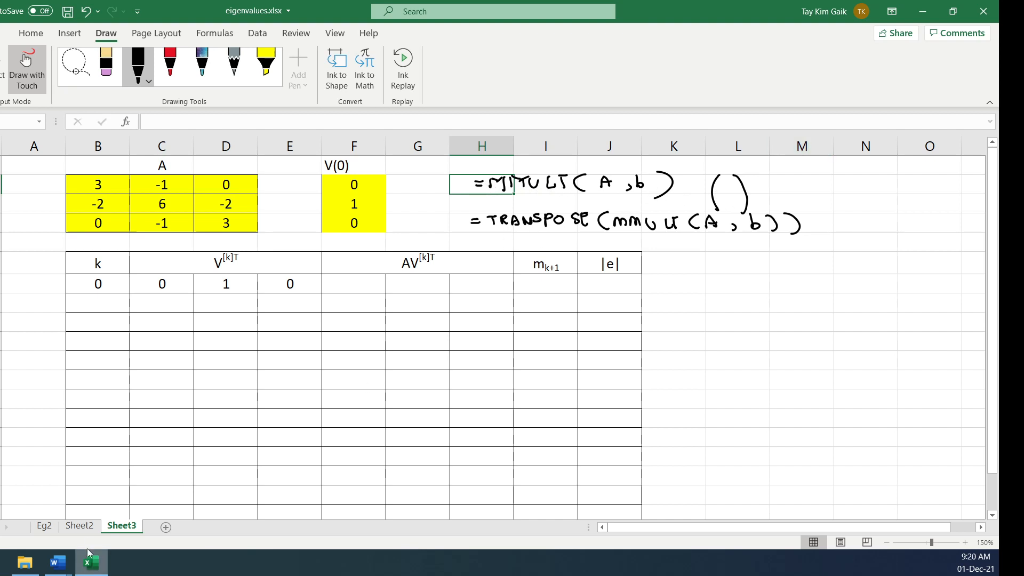
Step: Stop inking and inspect the array formula behind the k = 0 AV[k] values in C7:C9 on Sheet2, and return to Sheet3
{"action": "left_click", "coordinate": [79, 526]}
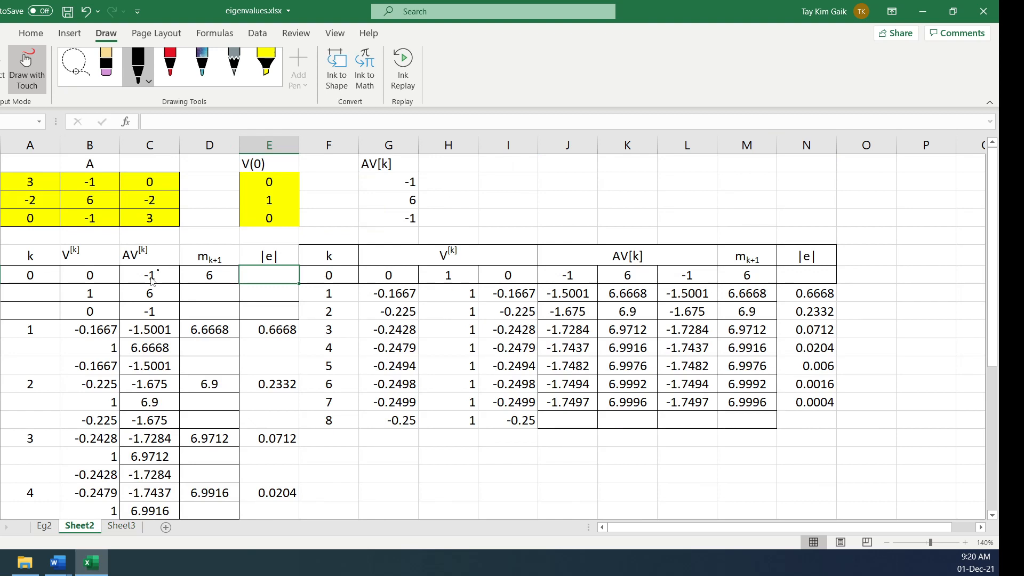
{"action": "key", "text": "Escape"}
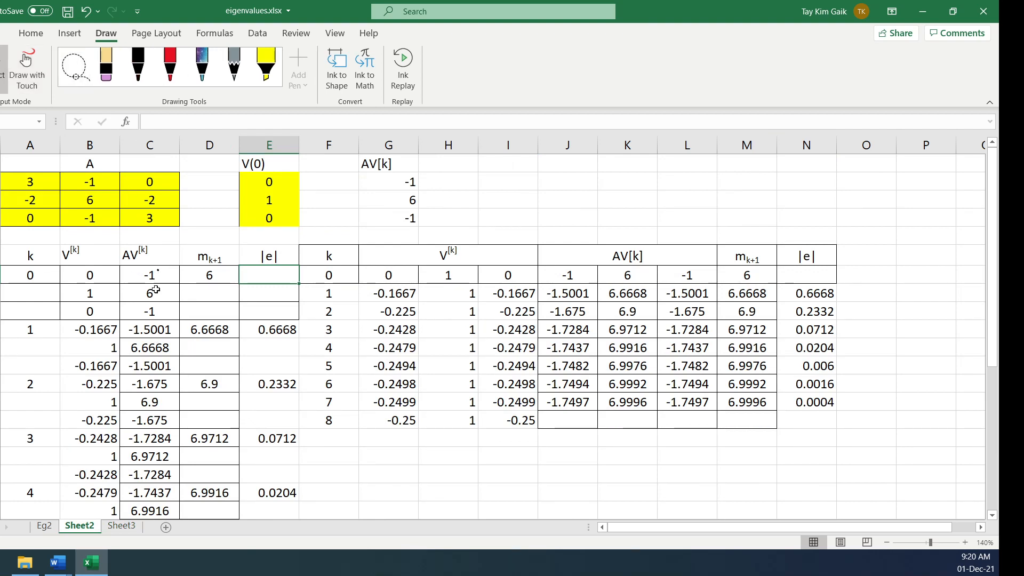
{"action": "left_click_drag", "start_coordinate": [140, 276], "coordinate": [137, 306]}
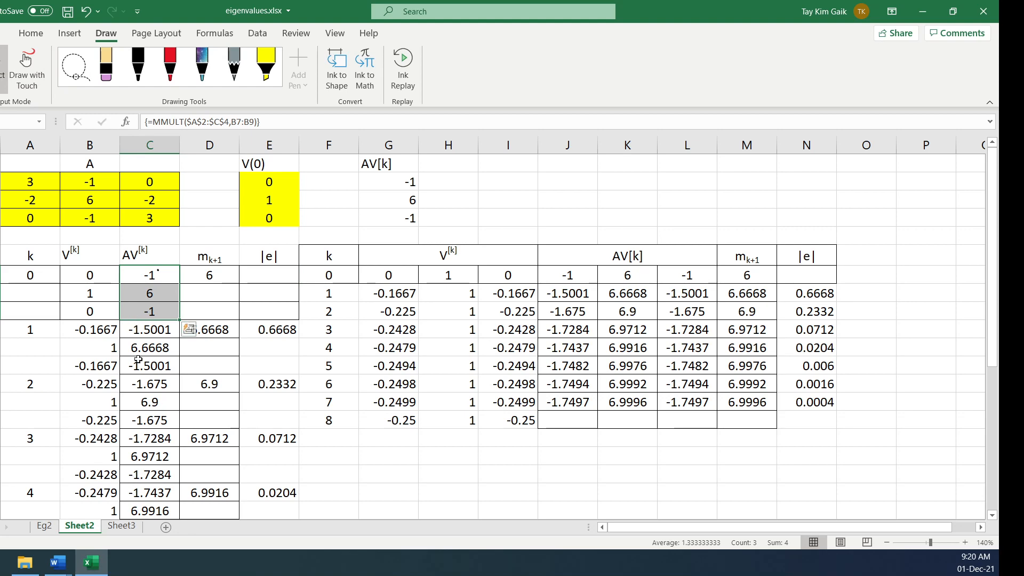
{"action": "left_click", "coordinate": [122, 526]}
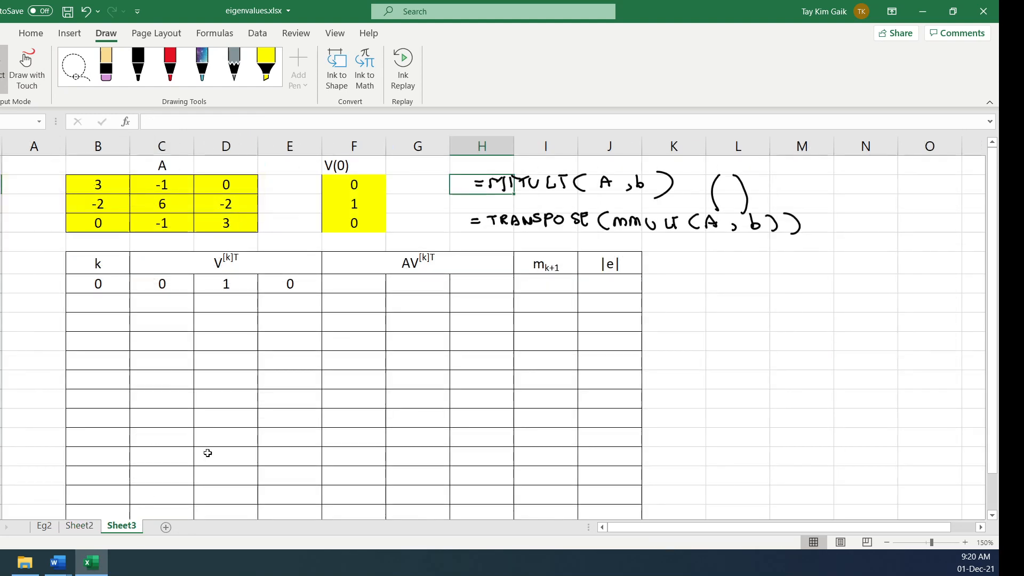
Step: Start a TRANSPOSE formula across F7:H7, the k = 0 cells under AV[k]T, with parentheses ready for its array
{"action": "left_click_drag", "start_coordinate": [333, 287], "coordinate": [484, 281]}
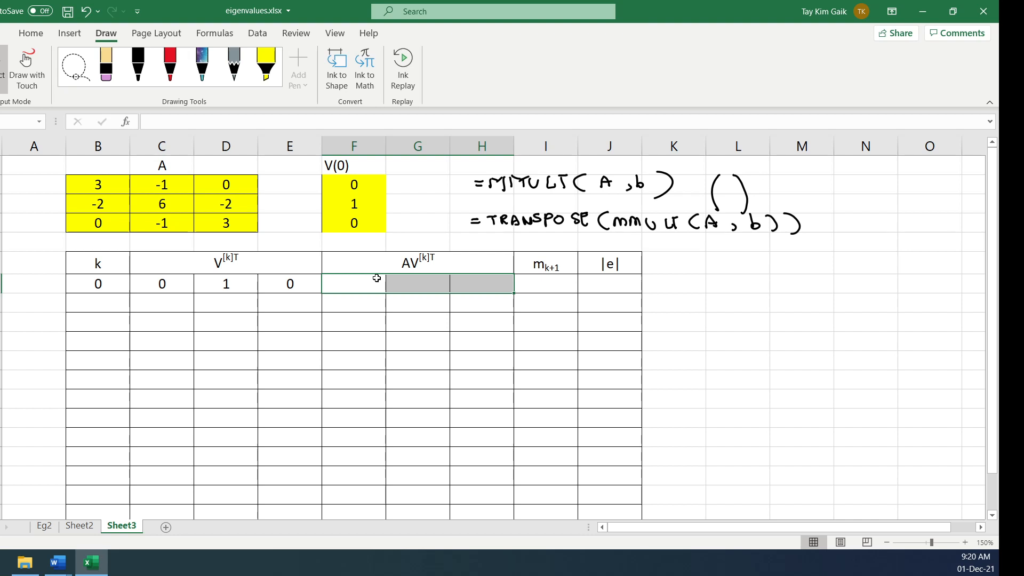
{"action": "type", "text": "=tra"}
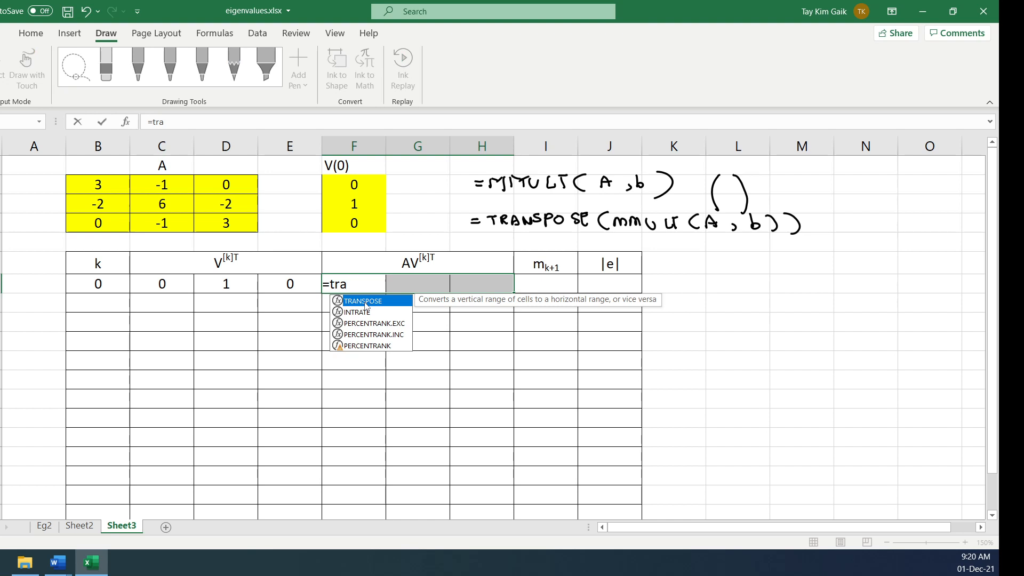
{"action": "double_click", "coordinate": [366, 302]}
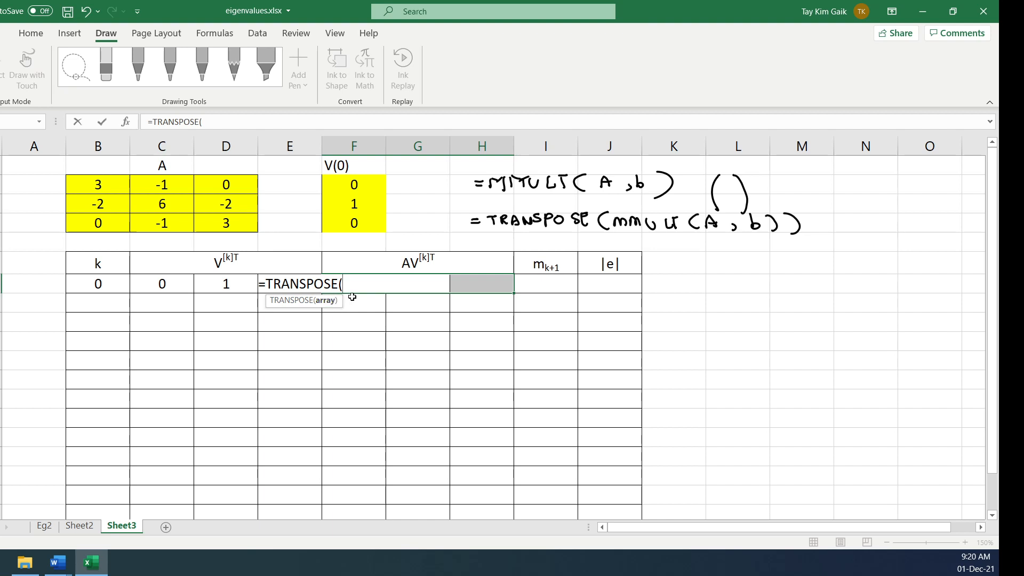
{"action": "type", "text": ")"}
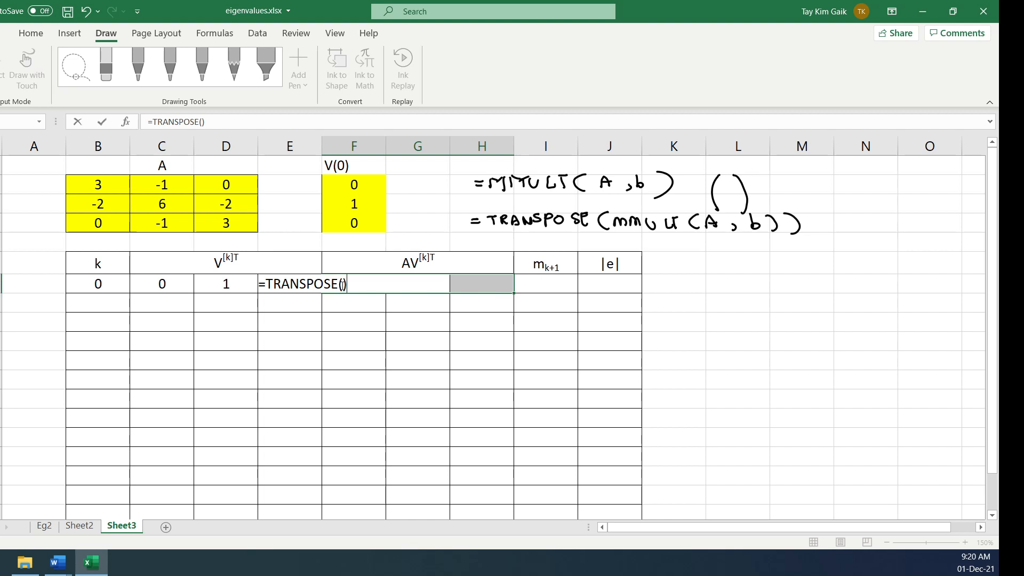
{"action": "left_click", "coordinate": [342, 284]}
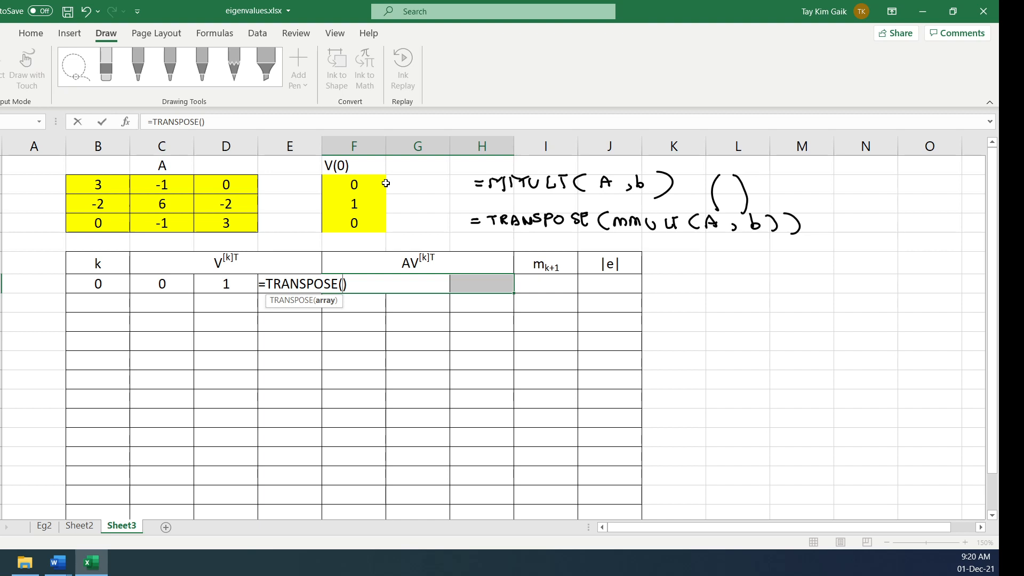
Step: Nest MMULT inside TRANSPOSE, with matrix A in B2:D4 as the first array and V(0) in F2:F4 as the second
{"action": "type", "text": "mmu"}
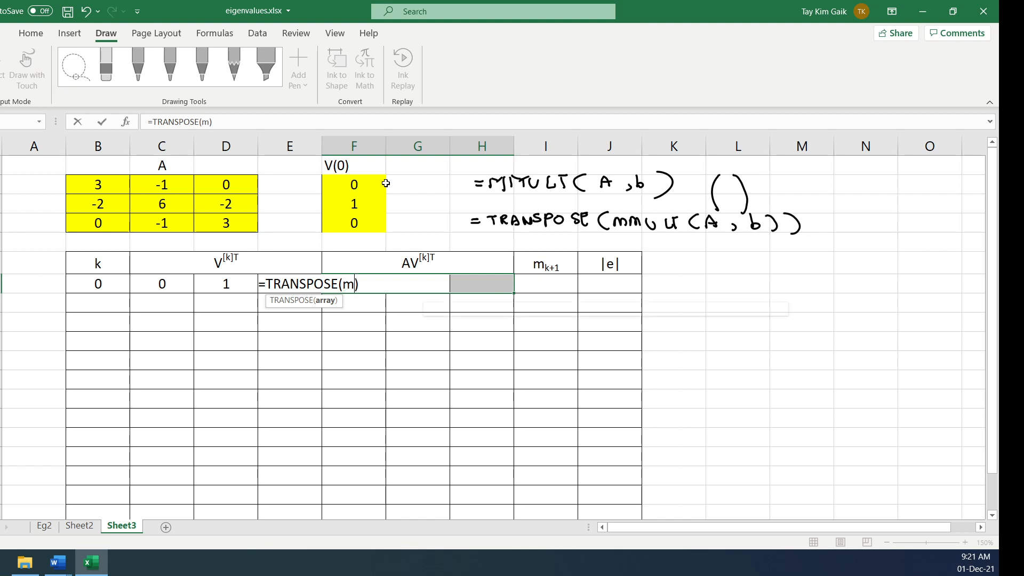
{"action": "type", "text": "lt"}
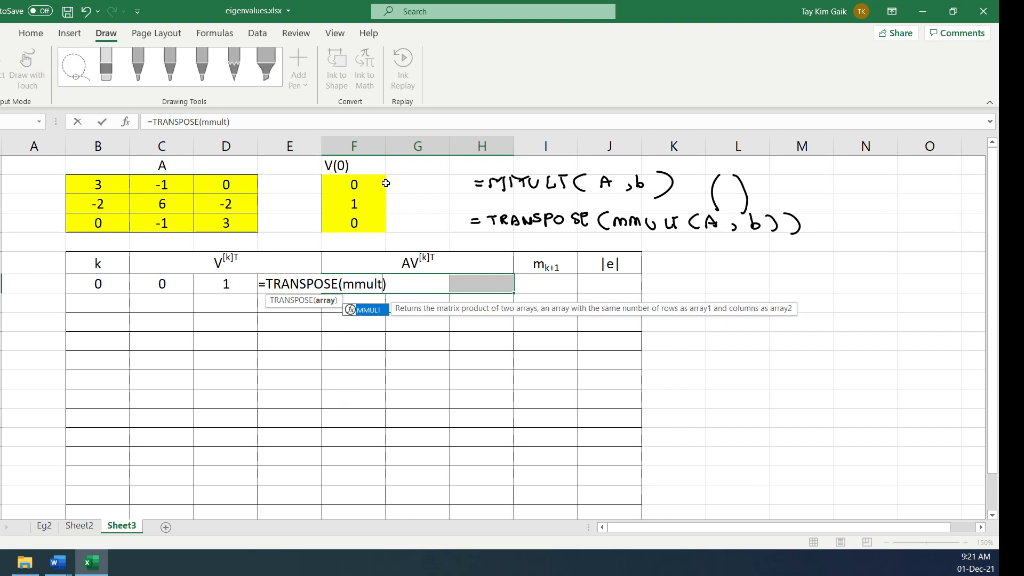
{"action": "type", "text": "("}
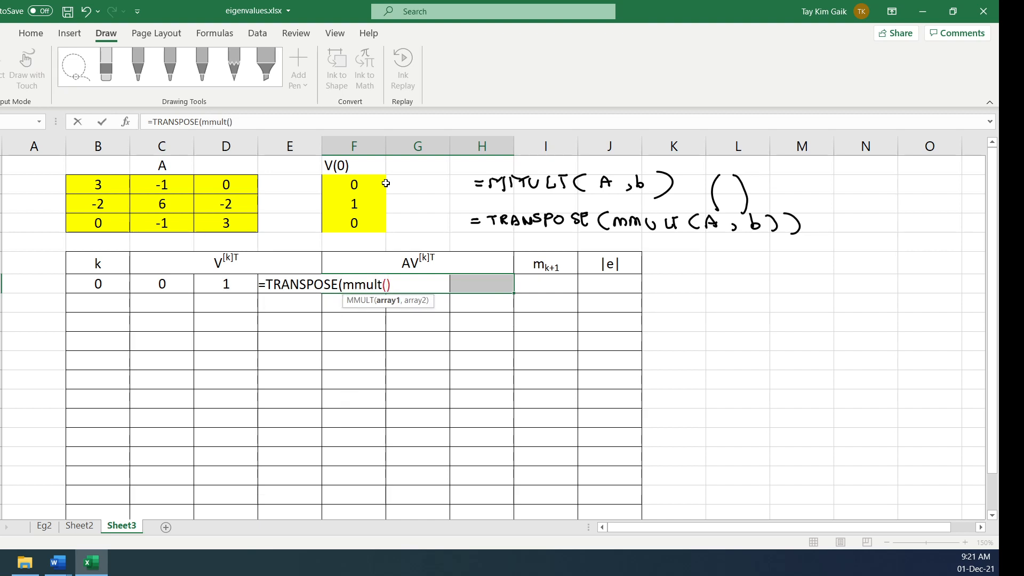
{"action": "type", "text": ")"}
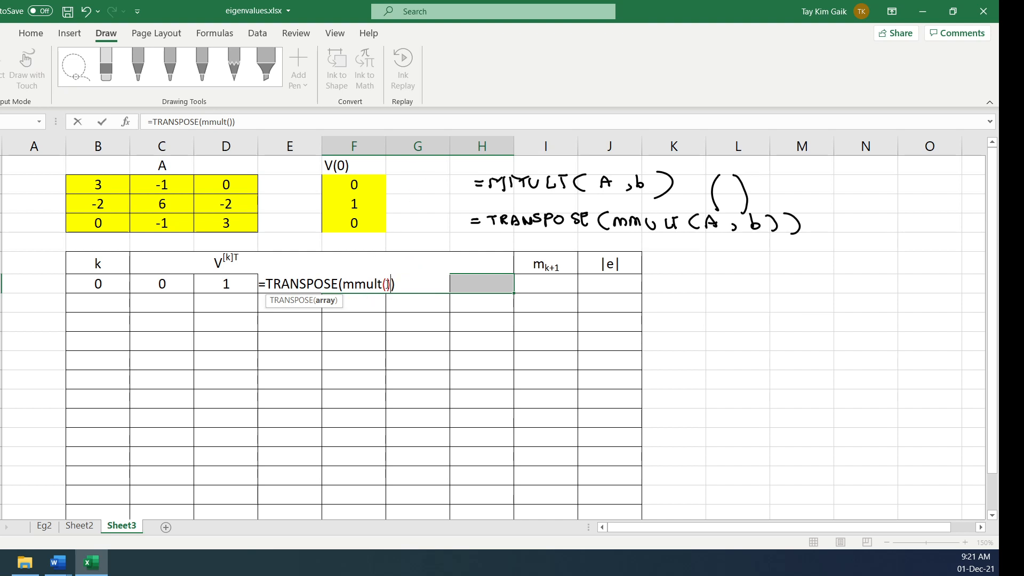
{"action": "key", "text": "Left"}
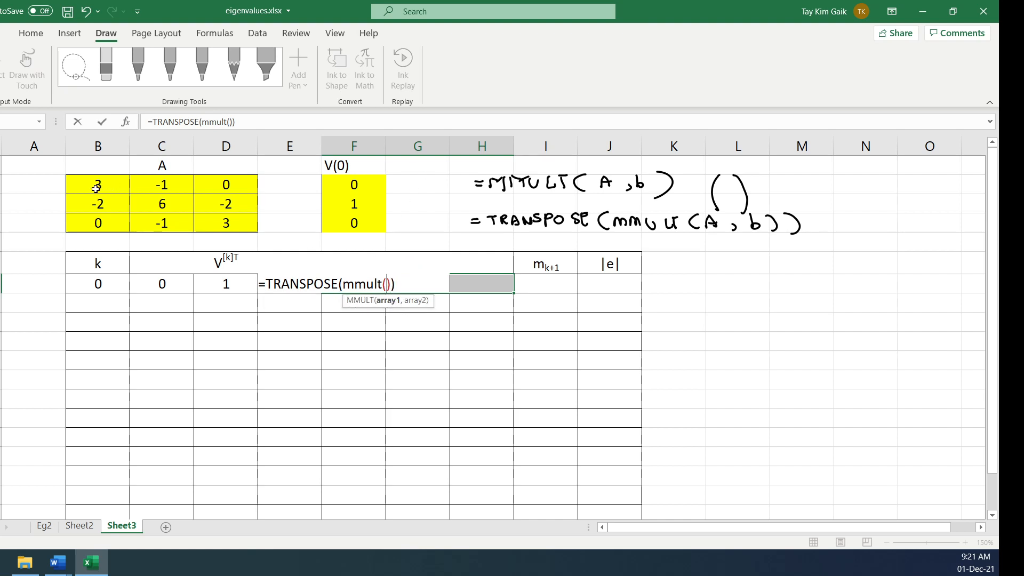
{"action": "left_click_drag", "start_coordinate": [90, 188], "coordinate": [226, 235]}
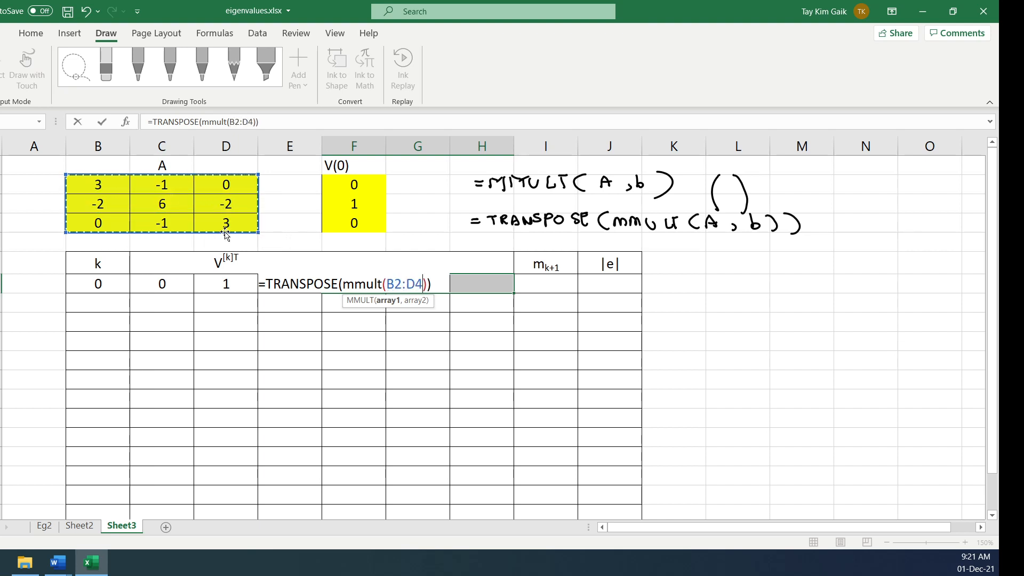
{"action": "type", "text": ","}
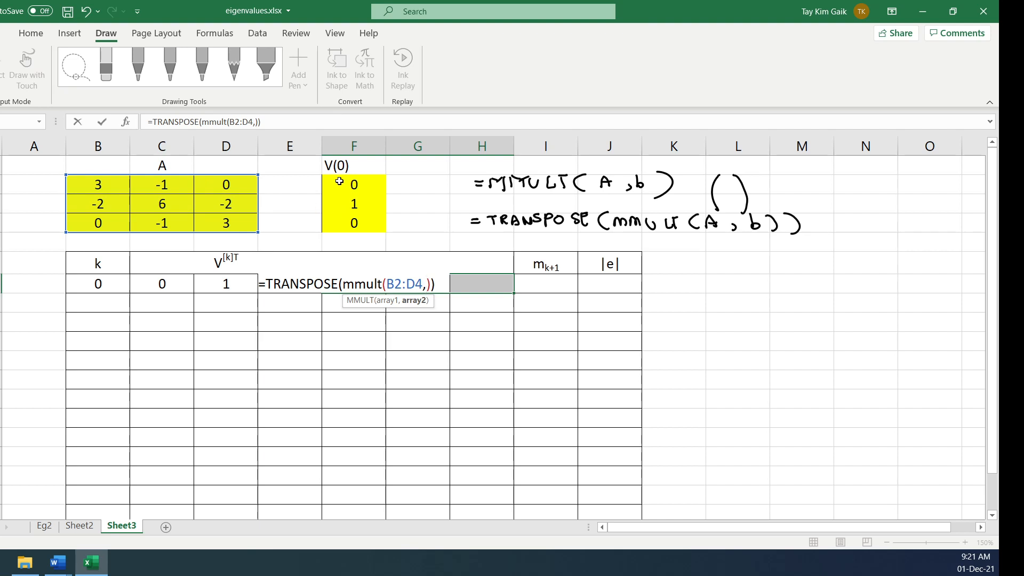
{"action": "left_click_drag", "start_coordinate": [340, 181], "coordinate": [339, 223]}
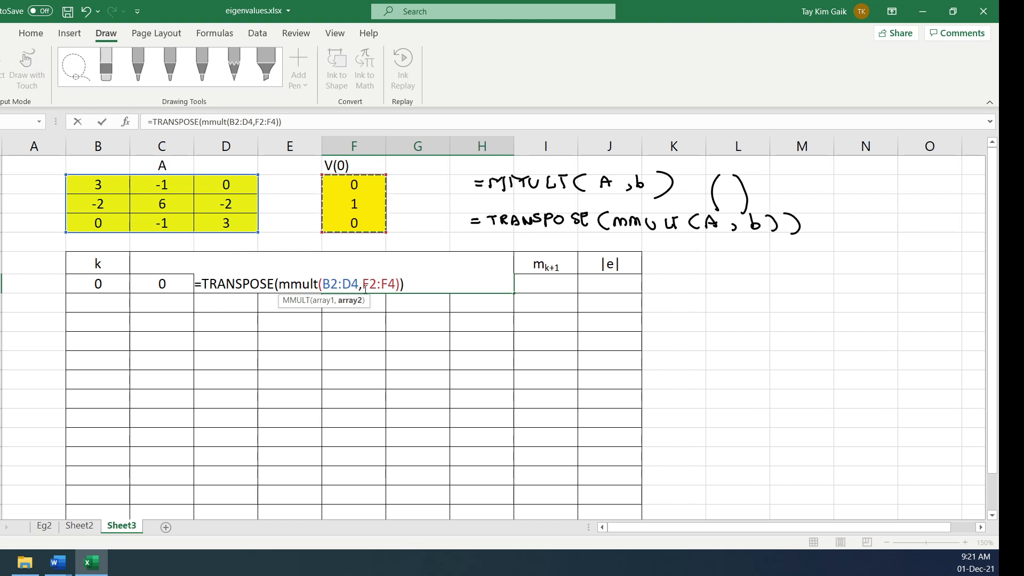
Step: Replace the second MMULT array with transpose(C7:E7), so it uses the k = 0 row vector in the table
{"action": "key", "text": "BackSpace"}
{"action": "key", "text": "BackSpace"}
{"action": "key", "text": "BackSpace"}
{"action": "key", "text": "BackSpace"}
{"action": "key", "text": "BackSpace"}
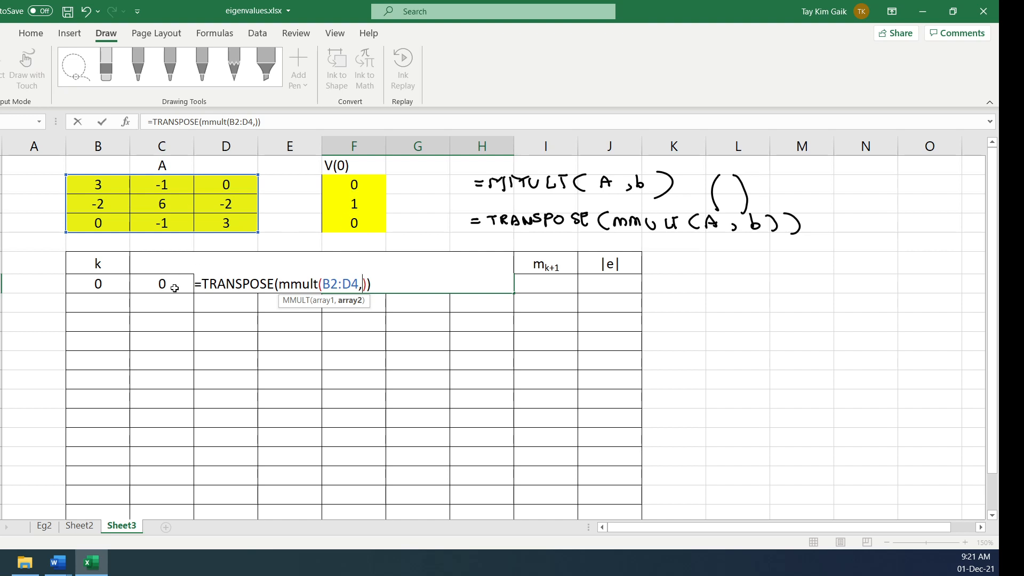
{"action": "type", "text": "transp"}
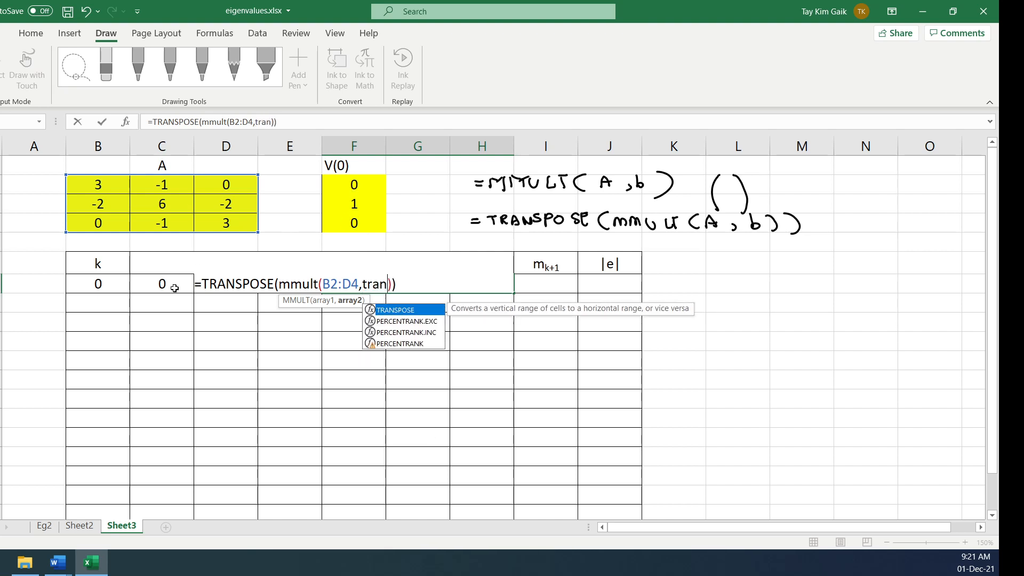
{"action": "type", "text": "ose"}
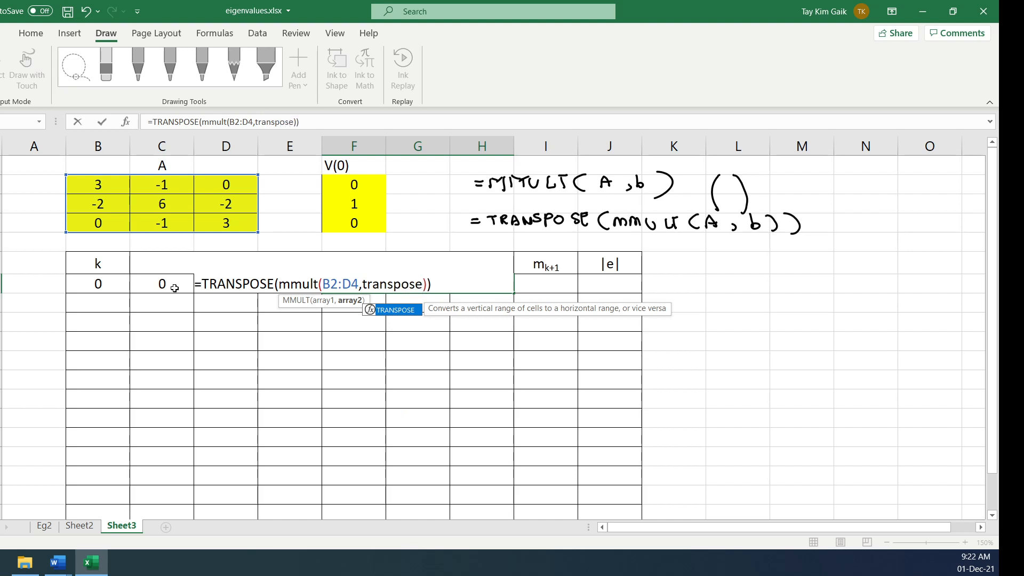
{"action": "type", "text": "("}
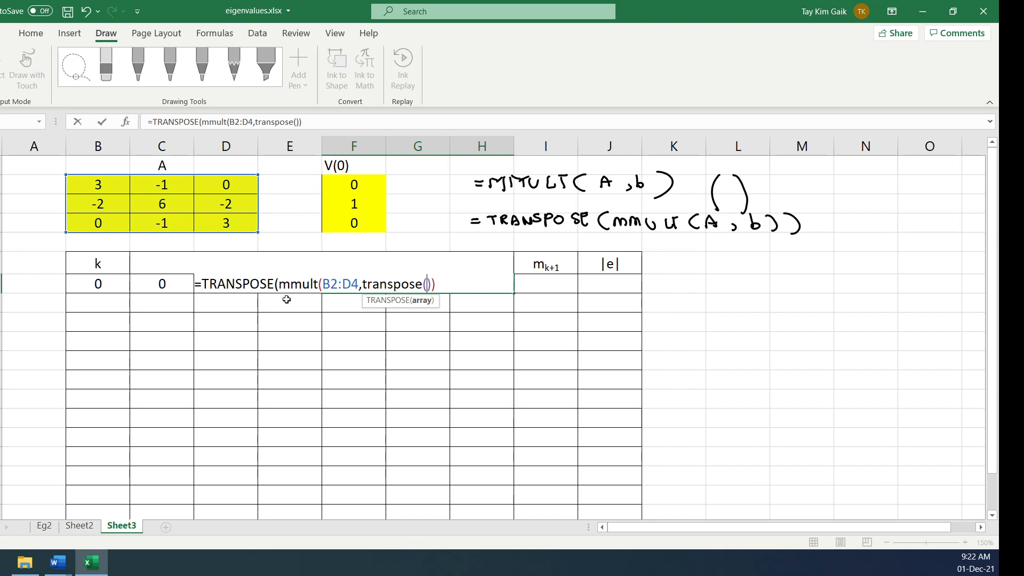
{"action": "type", "text": "C6"}
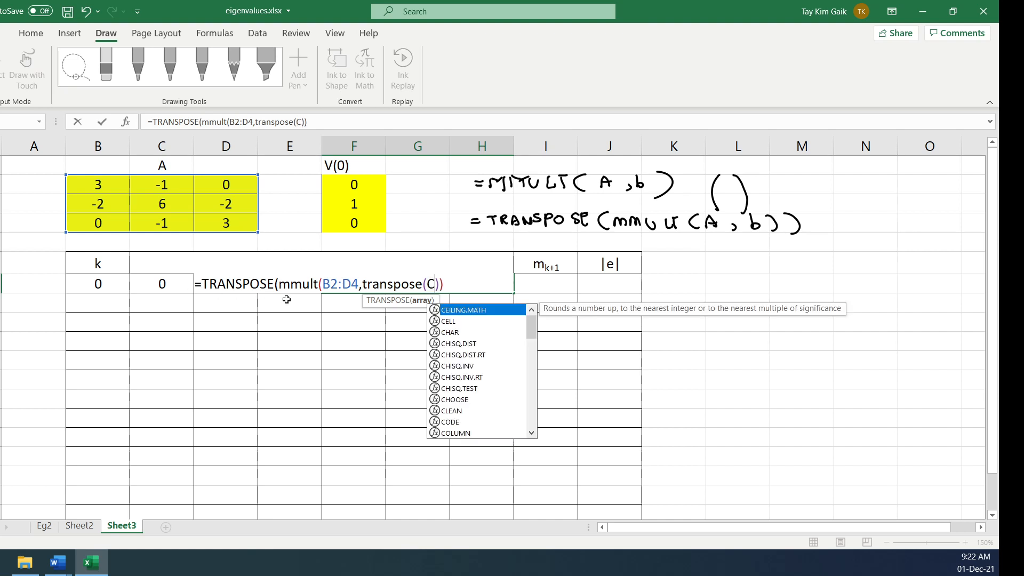
{"action": "key", "text": "BackSpace"}
{"action": "type", "text": "7:"}
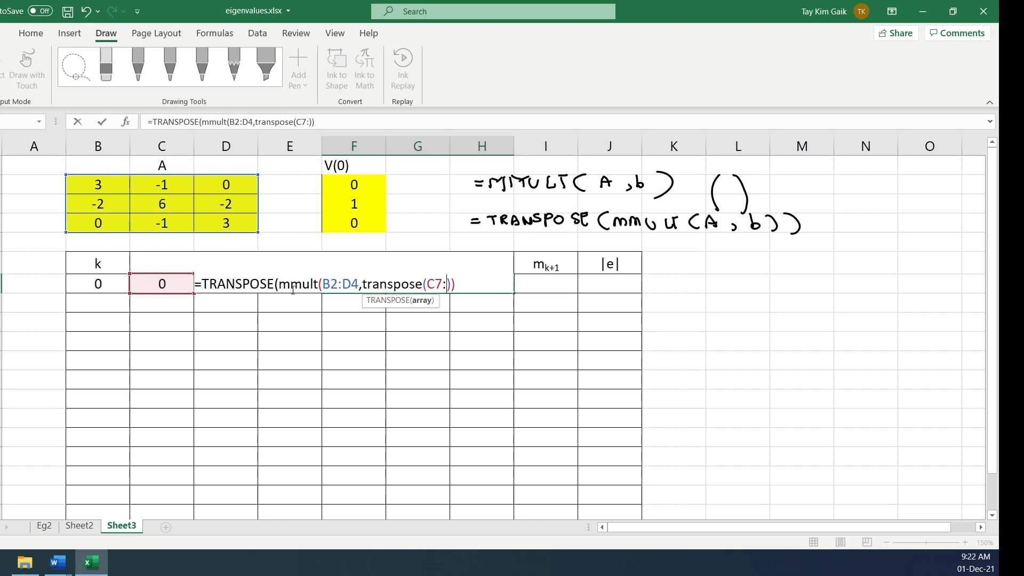
{"action": "type", "text": "E7"}
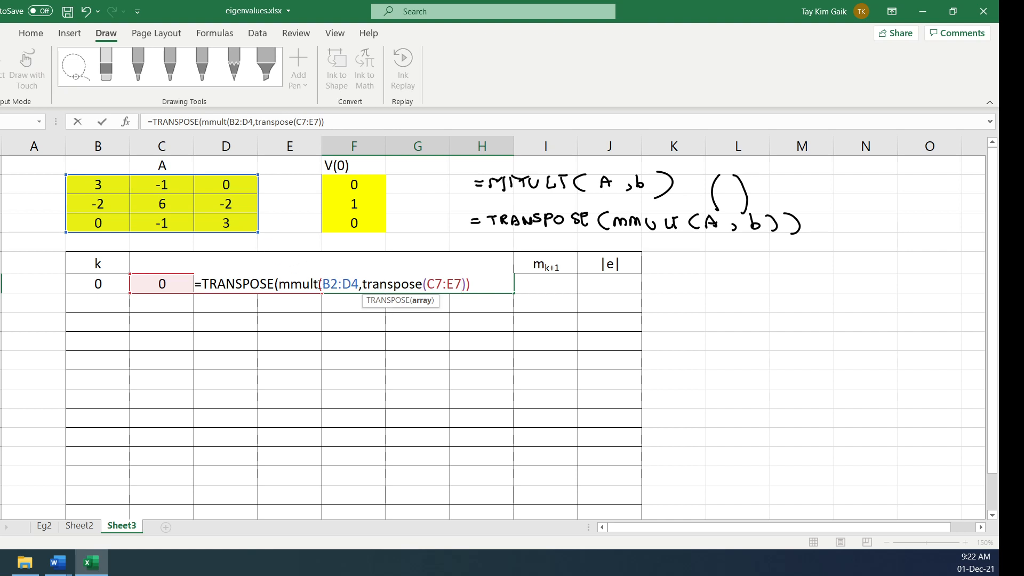
Step: Make the matrix A reference in the MMULT formula absolute as $B$2:$D$4
{"action": "left_click", "coordinate": [325, 284]}
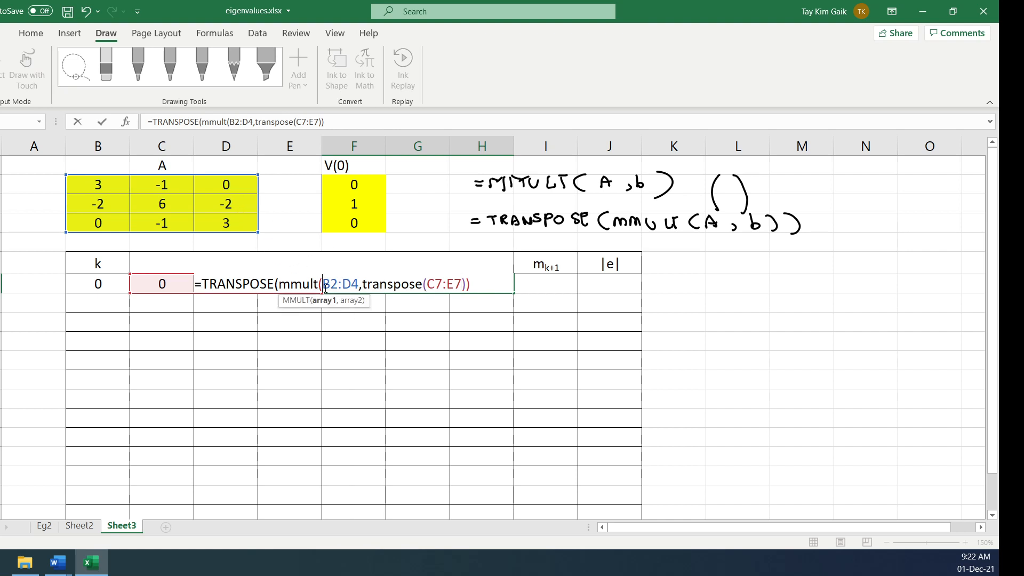
{"action": "type", "text": "$"}
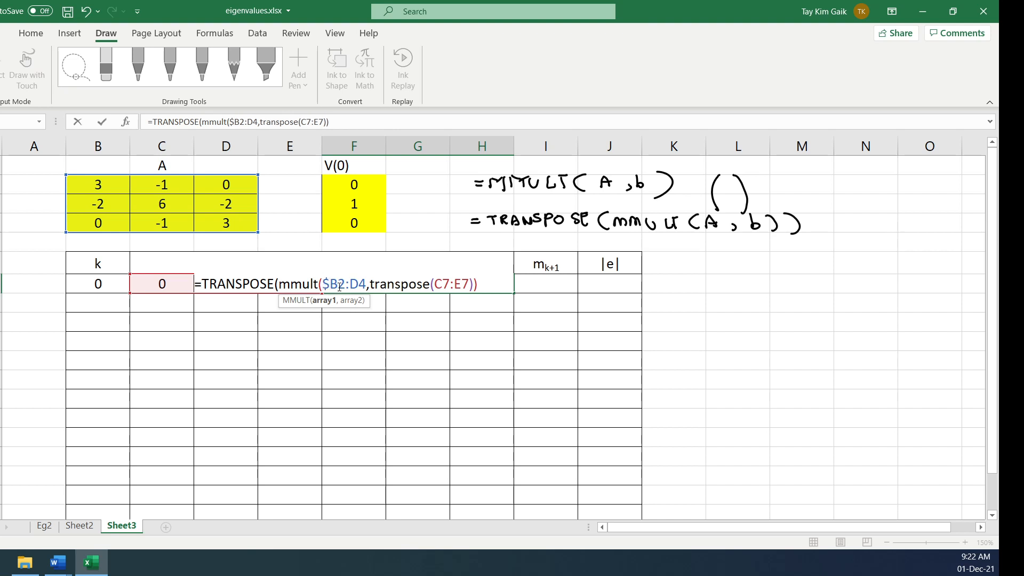
{"action": "left_click", "coordinate": [339, 287]}
{"action": "type", "text": "$"}
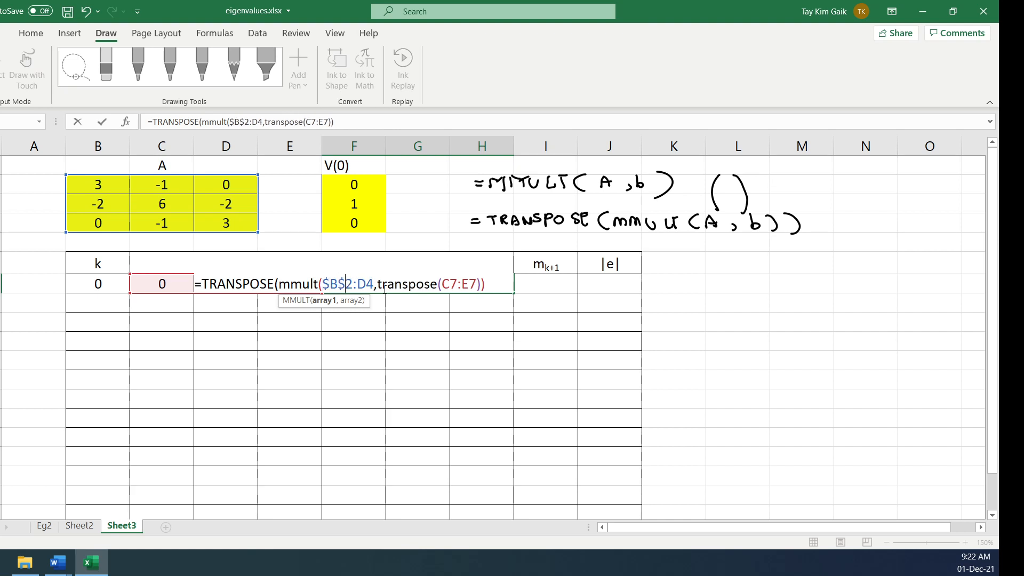
{"action": "left_click", "coordinate": [357, 285]}
{"action": "type", "text": "$"}
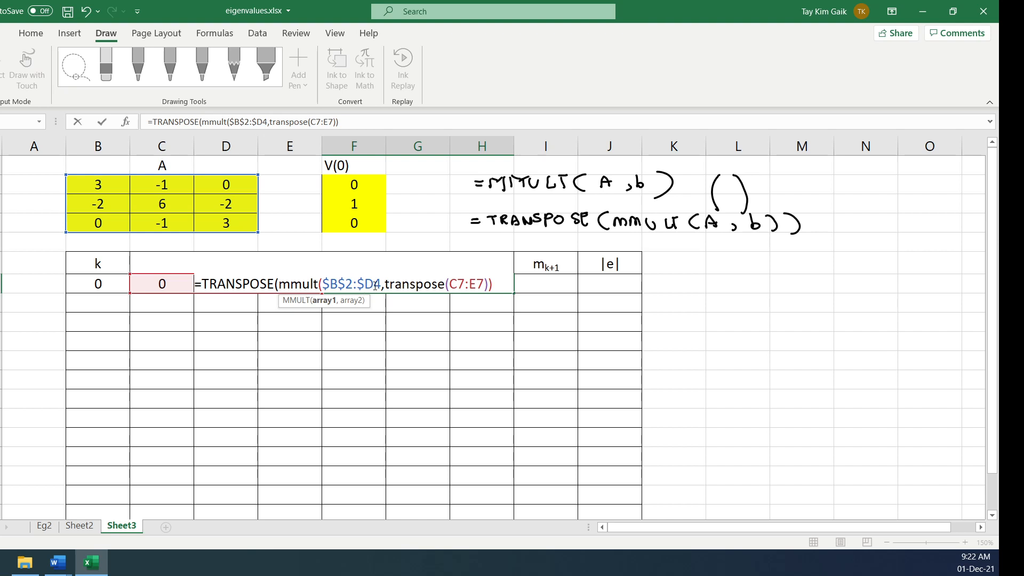
{"action": "left_click", "coordinate": [375, 285]}
{"action": "type", "text": "$"}
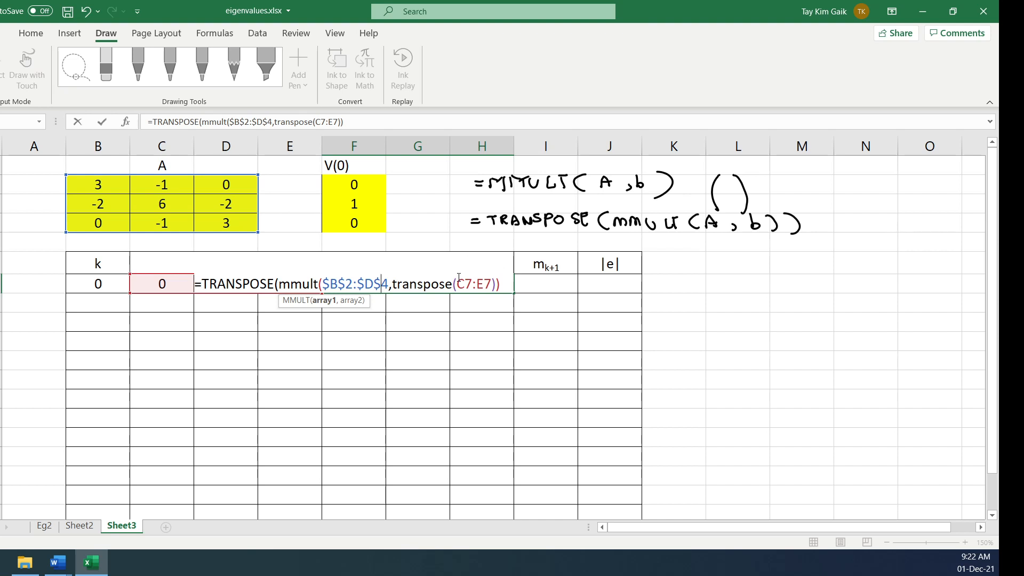
Step: Enter the formula as an array formula in F7:H7, accepting the closing-parenthesis correction, and compare the row with the Sheet2 table
{"action": "key", "text": "Return"}
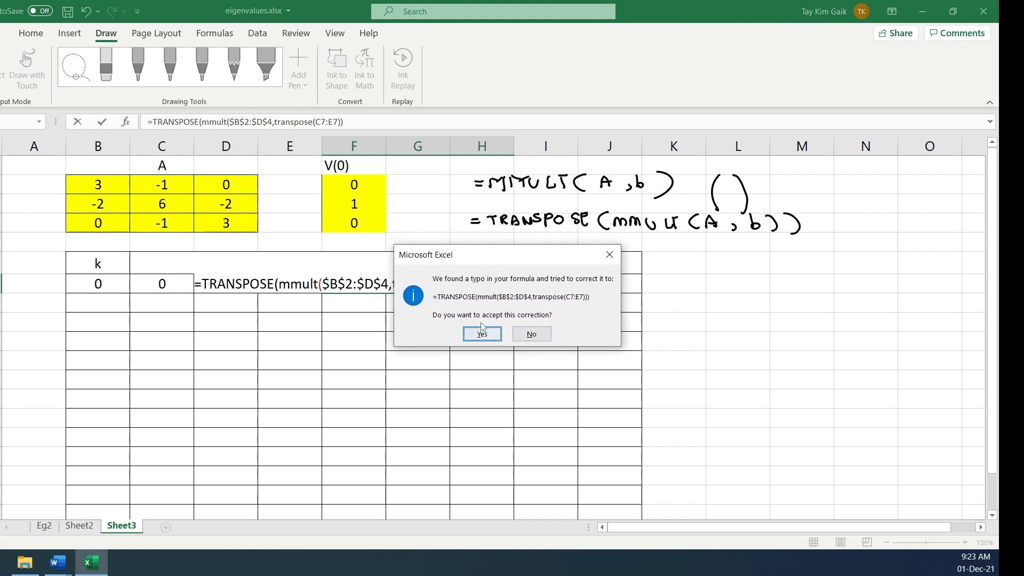
{"action": "left_click_drag", "start_coordinate": [478, 265], "coordinate": [510, 338]}
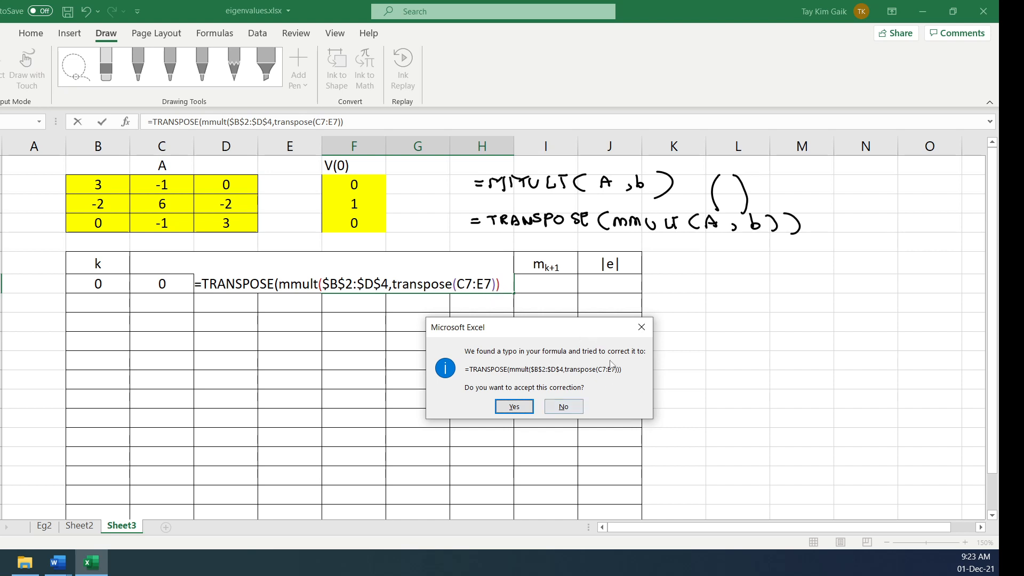
{"action": "left_click", "coordinate": [514, 407]}
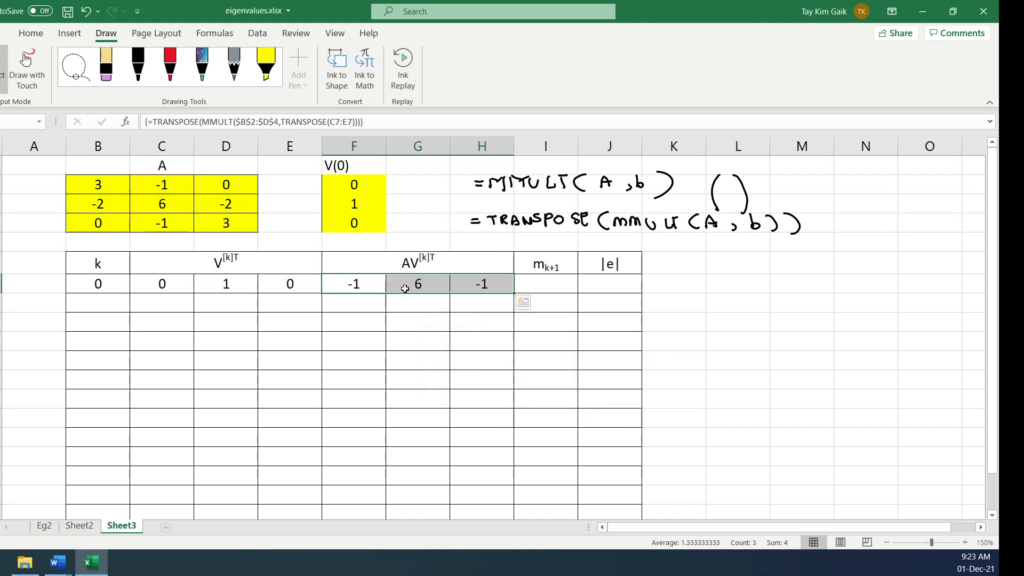
{"action": "left_click", "coordinate": [80, 526]}
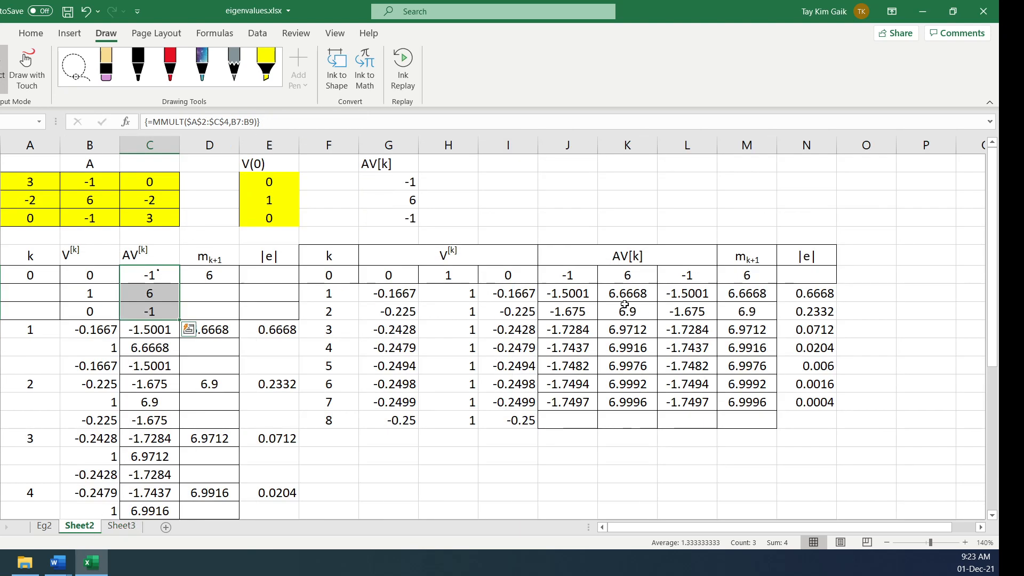
{"action": "left_click", "coordinate": [124, 528]}
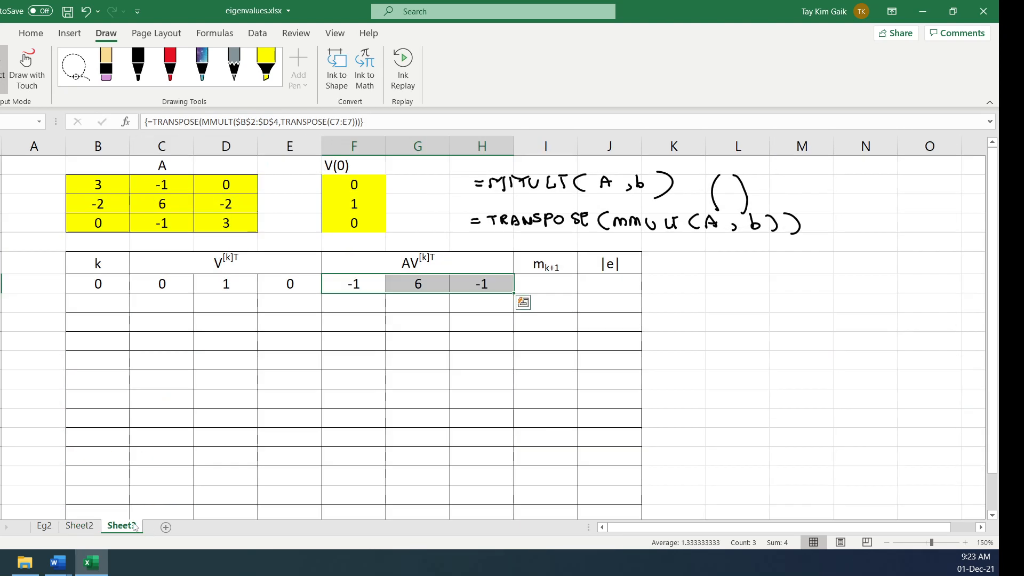
Step: Calculate the k = 0 value of m(k+1) in I7 with =MAX(F7:H7)
{"action": "left_click", "coordinate": [556, 286]}
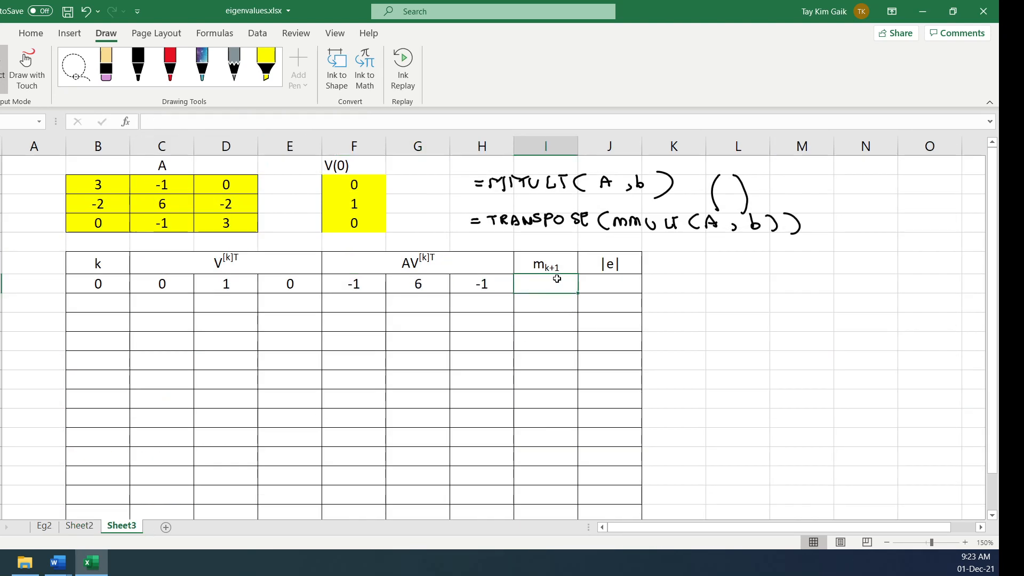
{"action": "type", "text": "="}
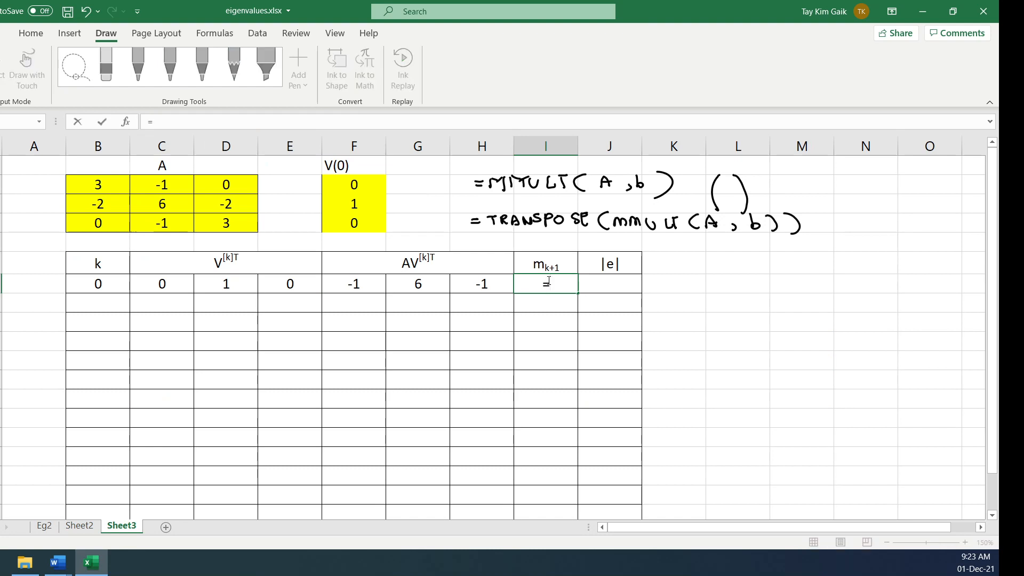
{"action": "type", "text": "max("}
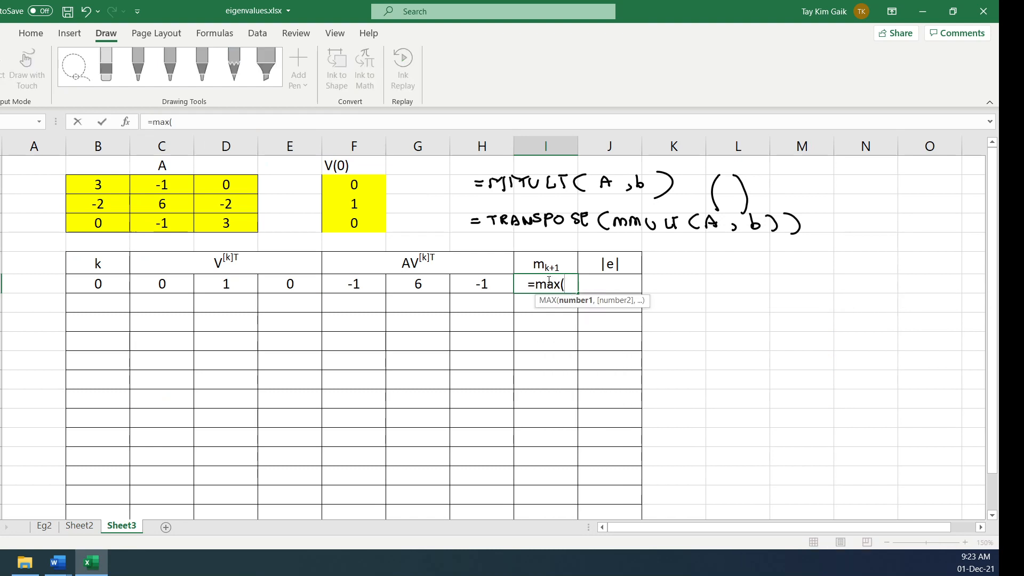
{"action": "left_click_drag", "start_coordinate": [357, 283], "coordinate": [492, 283]}
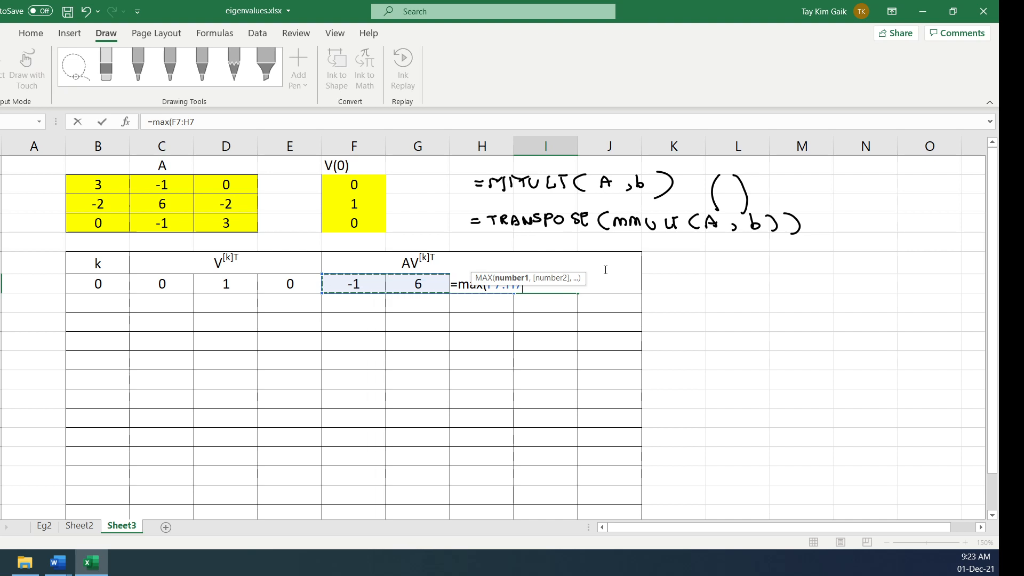
{"action": "key", "text": "Return"}
{"action": "left_click", "coordinate": [549, 287]}
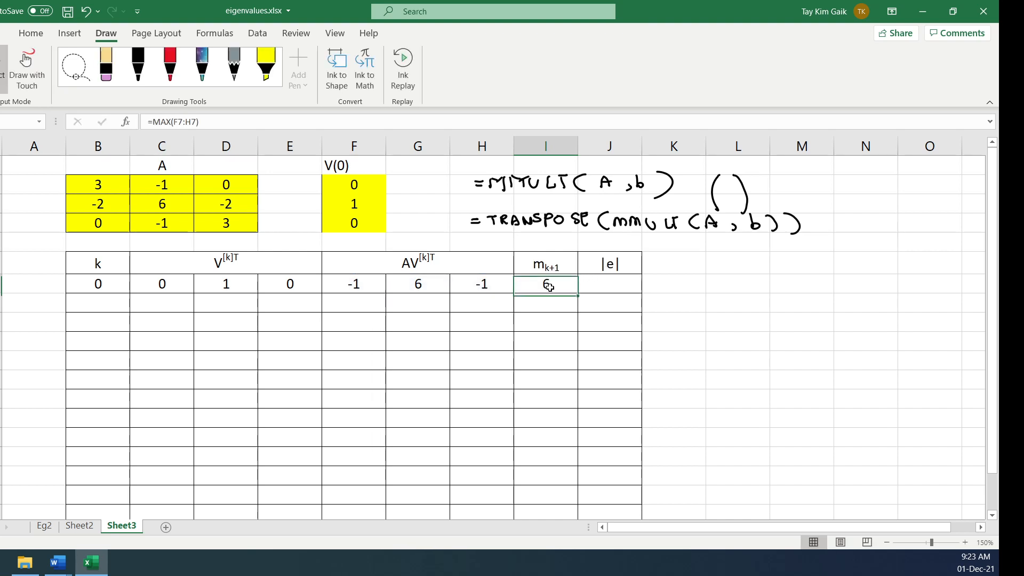
Step: Change the k = 0 formula in I7 to =MAX(ABS(F7:H7)) and check the range it refers to
{"action": "left_click", "coordinate": [415, 286]}
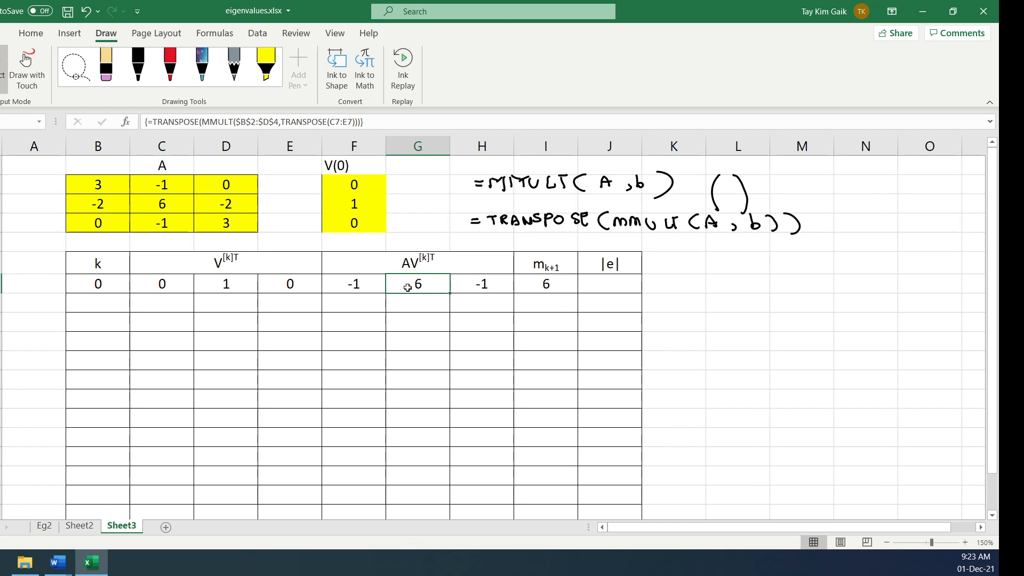
{"action": "left_click", "coordinate": [548, 288]}
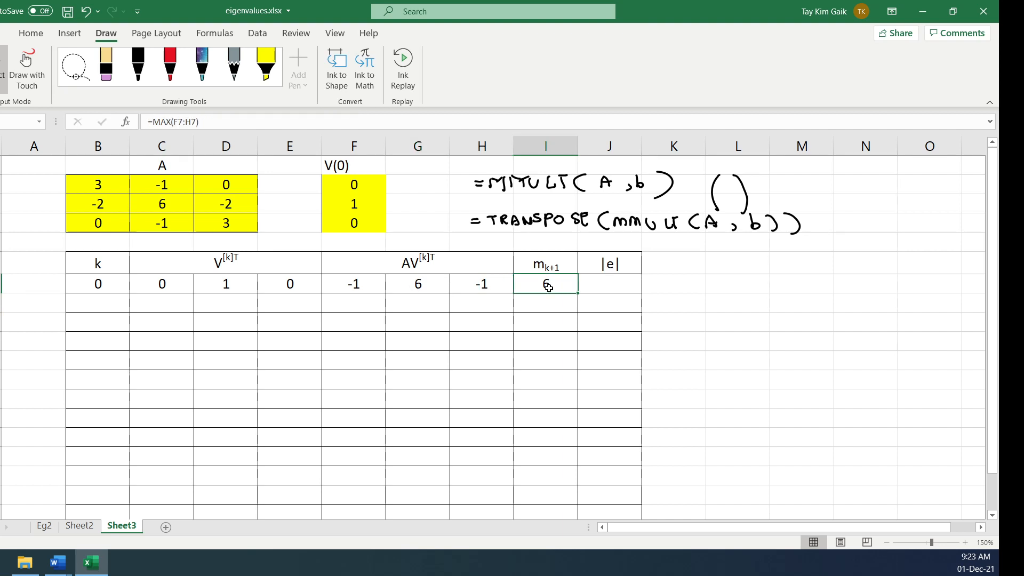
{"action": "left_click", "coordinate": [176, 122]}
{"action": "type", "text": "abs"}
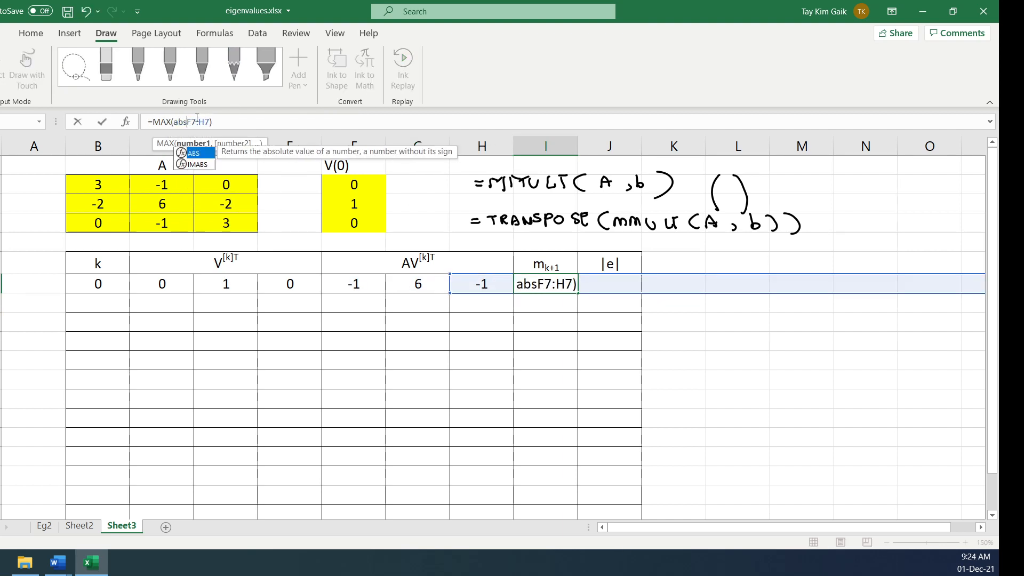
{"action": "type", "text": "("}
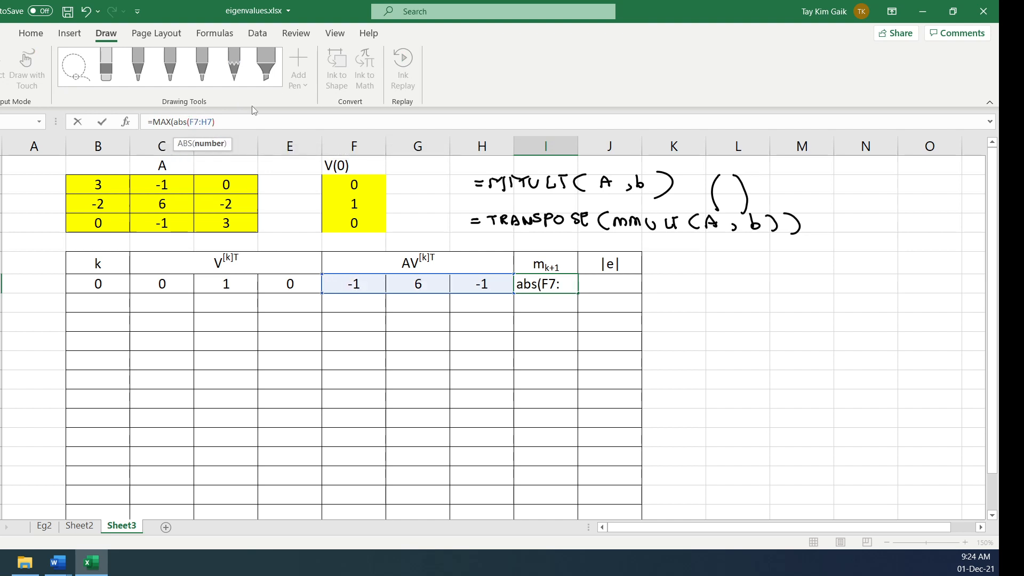
{"action": "left_click", "coordinate": [227, 125]}
{"action": "type", "text": ")"}
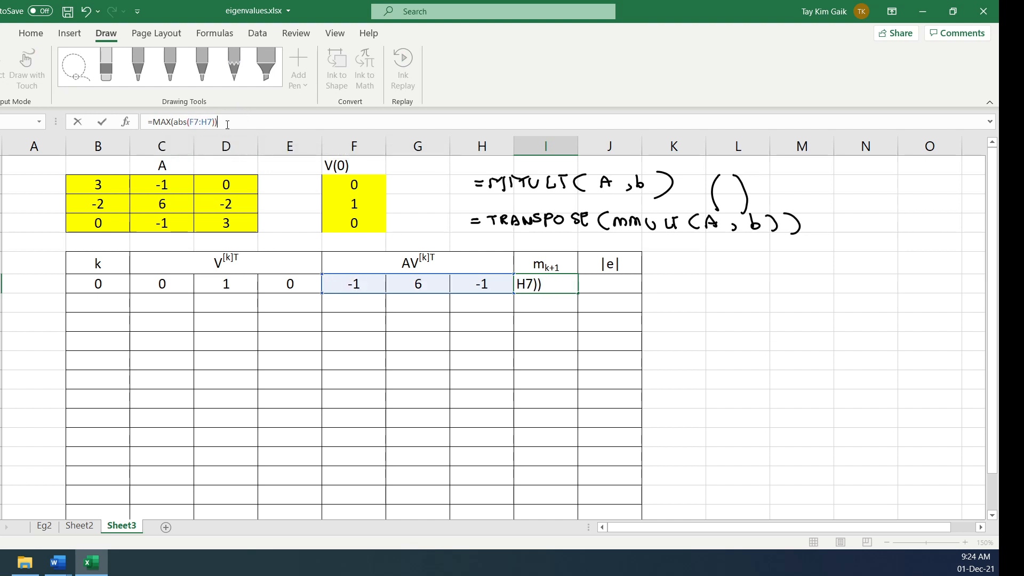
{"action": "key", "text": "Return"}
{"action": "left_click", "coordinate": [546, 286]}
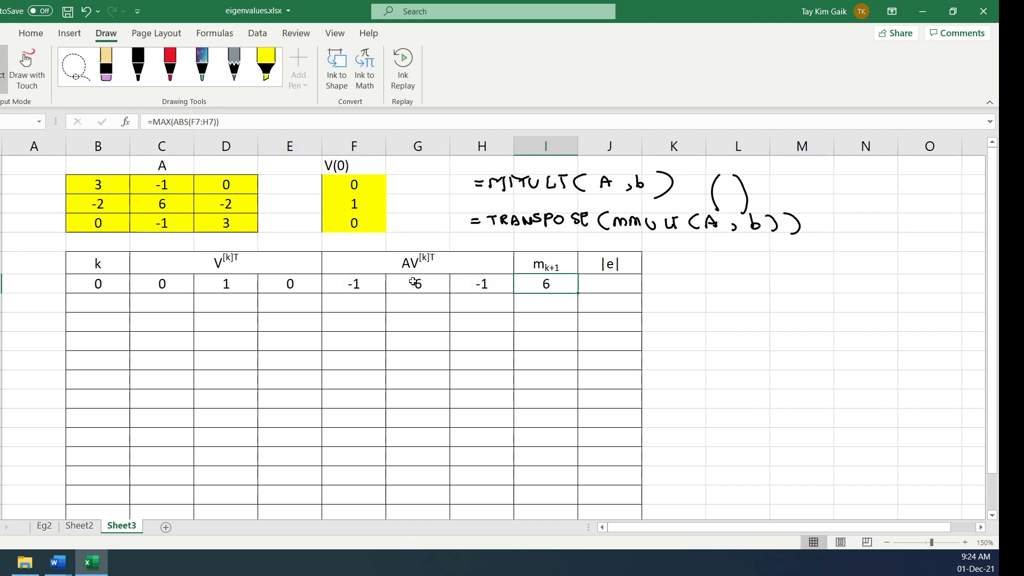
{"action": "left_click", "coordinate": [200, 123]}
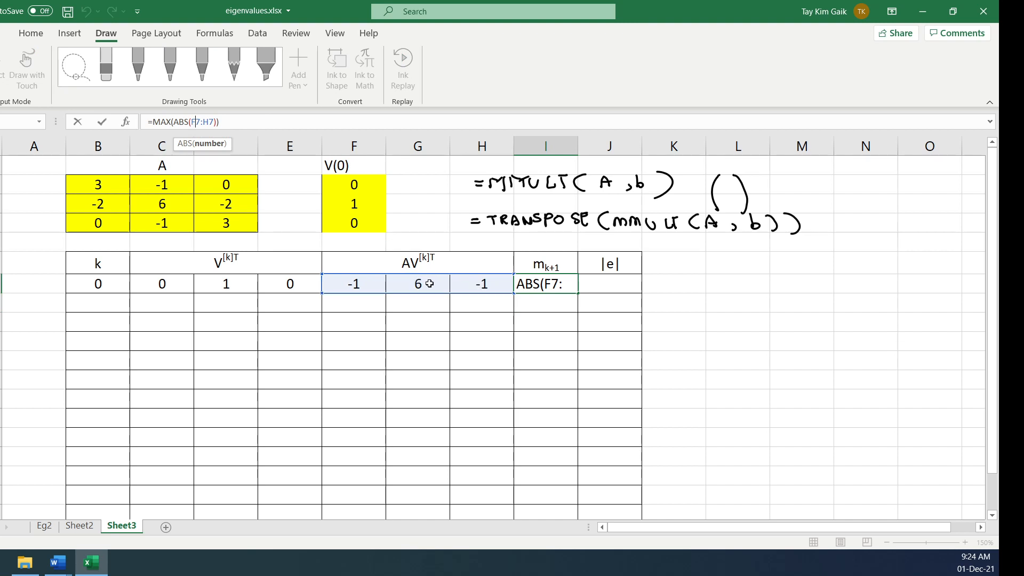
{"action": "left_click", "coordinate": [102, 121]}
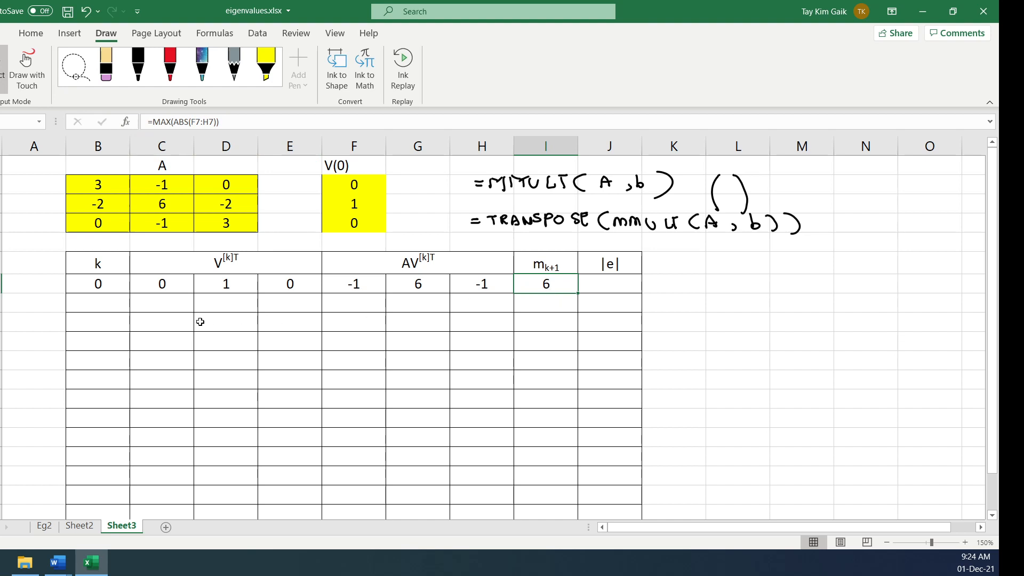
Step: Enter 1 as the next k value in B8
{"action": "left_click", "coordinate": [109, 304]}
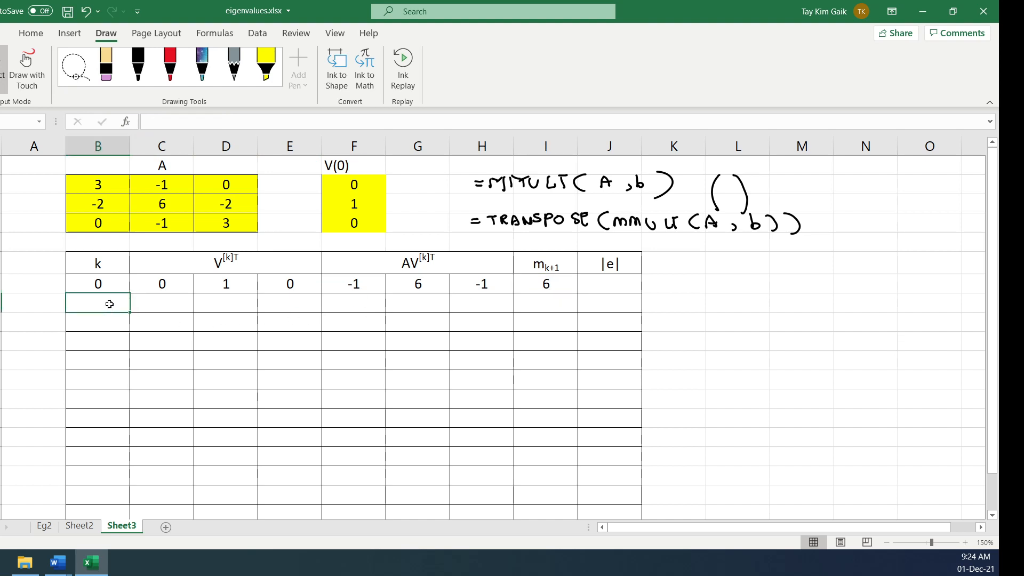
{"action": "type", "text": "1"}
{"action": "left_click", "coordinate": [774, 321]}
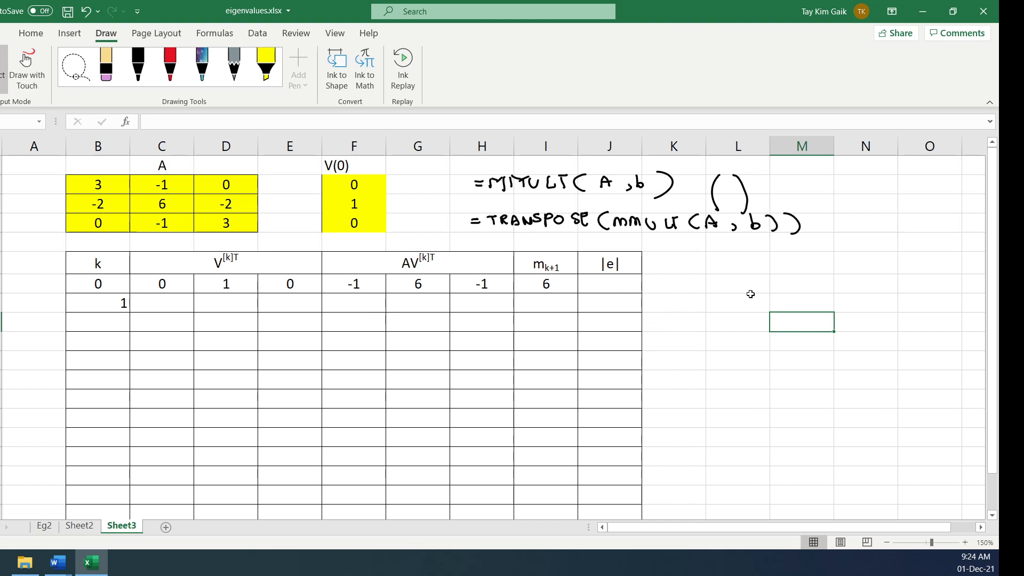
Step: Handwrite the formula V(1) = AV(0)/m1 in black pen beside the table header, and leave ink mode
{"action": "left_click", "coordinate": [138, 72]}
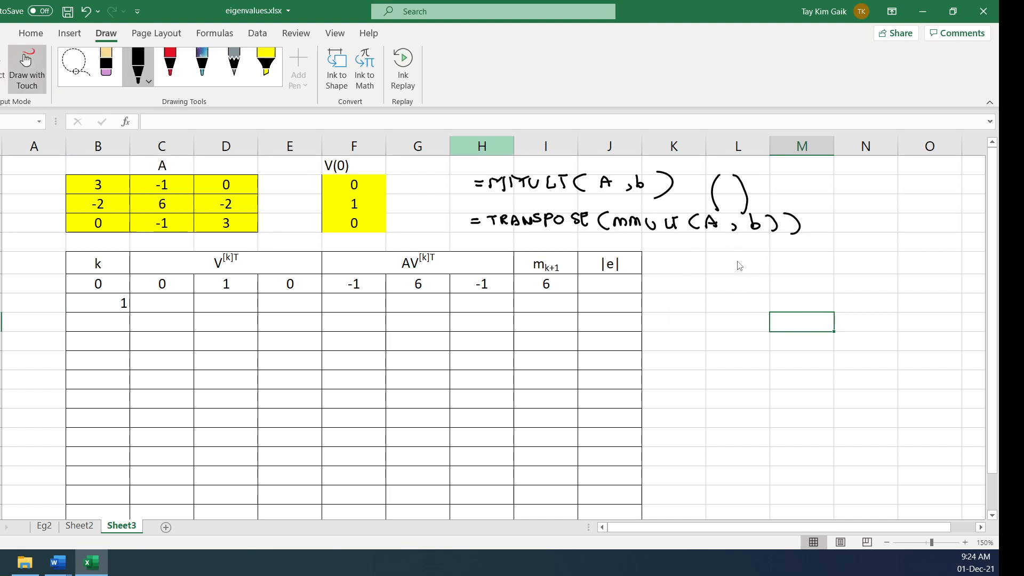
{"action": "mouse_move", "coordinate": [737, 257]}
{"action": "left_mouse_down"}
{"action": "mouse_move", "coordinate": [733, 272]}
{"action": "mouse_move", "coordinate": [783, 248]}
{"action": "mouse_move", "coordinate": [786, 261]}
{"action": "left_mouse_up"}
{"action": "mouse_move", "coordinate": [670, 261]}
{"action": "left_mouse_down"}
{"action": "mouse_move", "coordinate": [676, 273]}
{"action": "mouse_move", "coordinate": [683, 260]}
{"action": "left_mouse_up"}
{"action": "mouse_move", "coordinate": [689, 254]}
{"action": "left_mouse_down"}
{"action": "mouse_move", "coordinate": [771, 271]}
{"action": "mouse_move", "coordinate": [744, 286]}
{"action": "mouse_move", "coordinate": [760, 295]}
{"action": "left_mouse_up"}
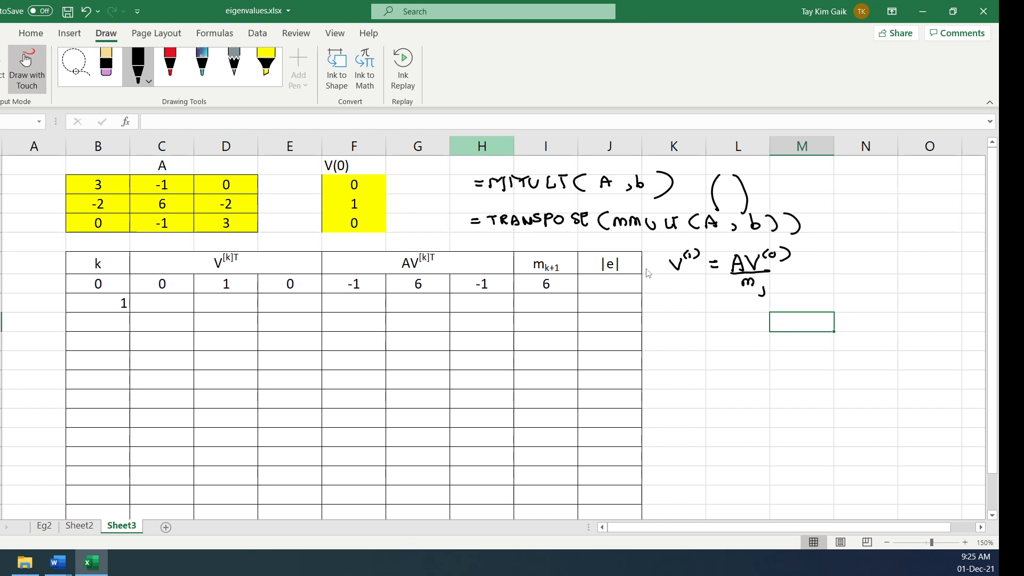
{"action": "left_click", "coordinate": [157, 372]}
{"action": "left_click", "coordinate": [13, 69]}
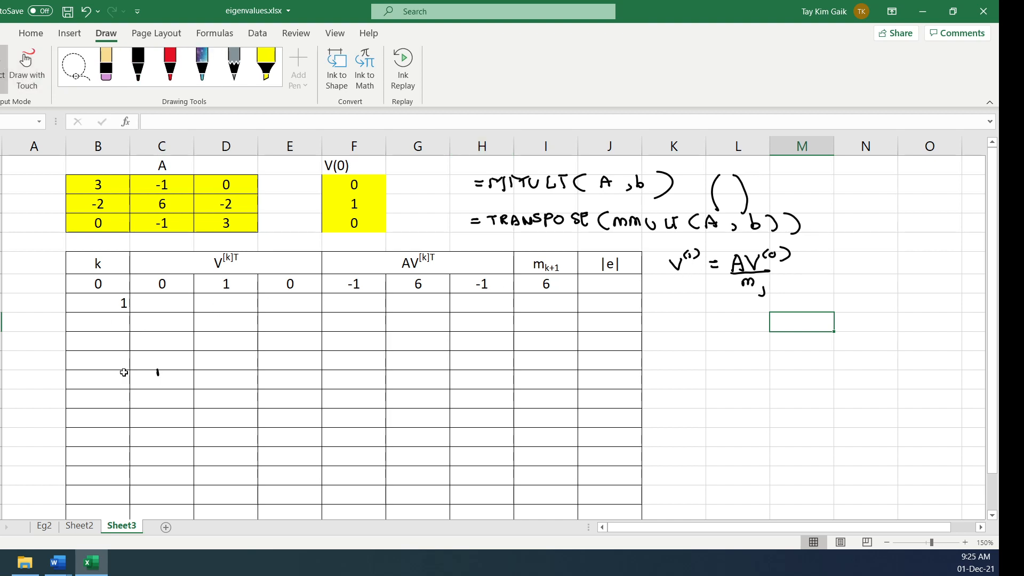
Step: Re-enter the k value 1 in B8 and centre it in the cell
{"action": "left_click", "coordinate": [98, 305]}
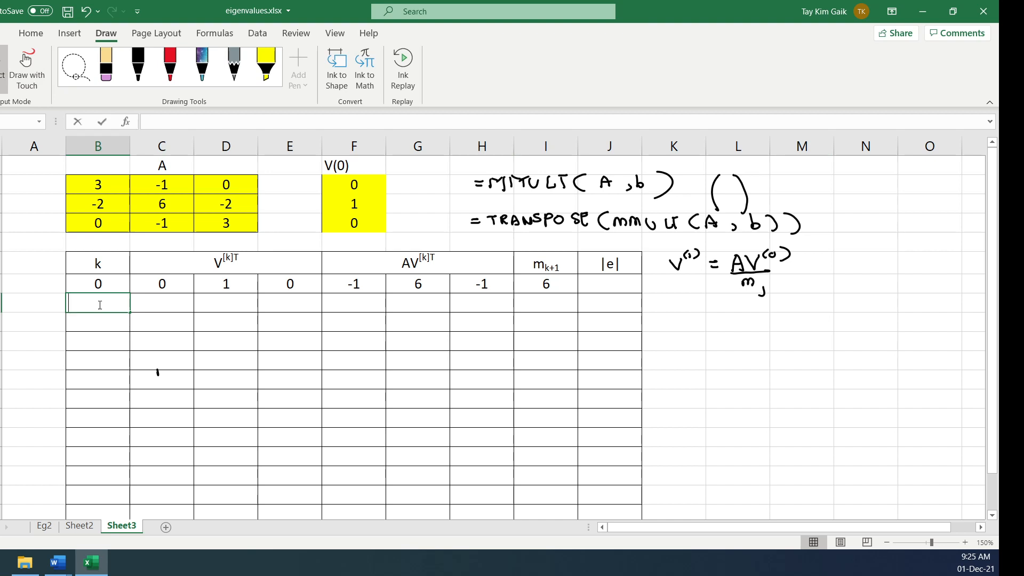
{"action": "type", "text": "1"}
{"action": "key", "text": "Return"}
{"action": "left_click", "coordinate": [102, 307]}
{"action": "left_click", "coordinate": [31, 33]}
{"action": "left_click", "coordinate": [217, 80]}
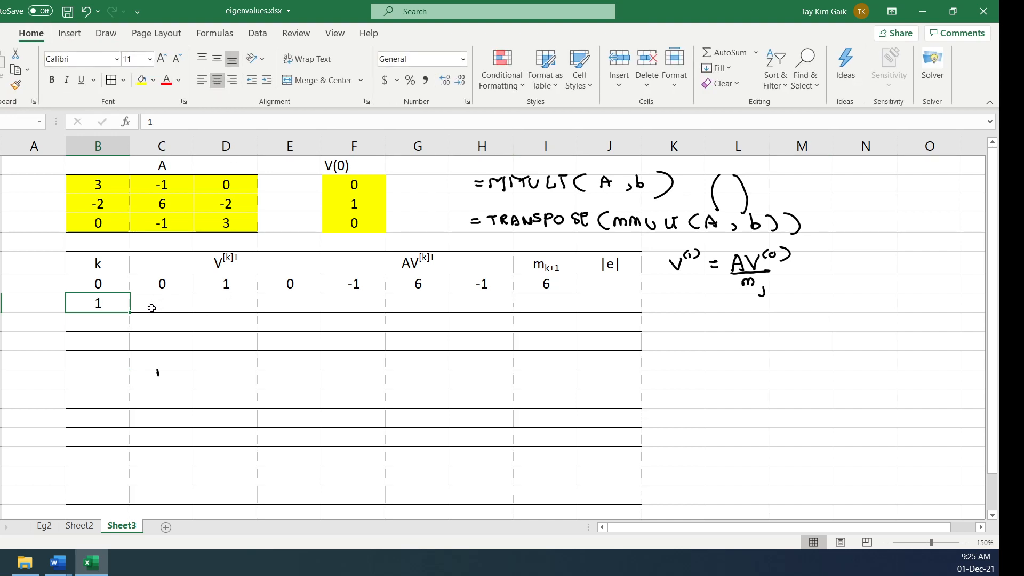
Step: Calculate the k = 1 vector in C8:E8 with =F7:H7/I7 and centre the values
{"action": "left_click_drag", "start_coordinate": [152, 309], "coordinate": [281, 301]}
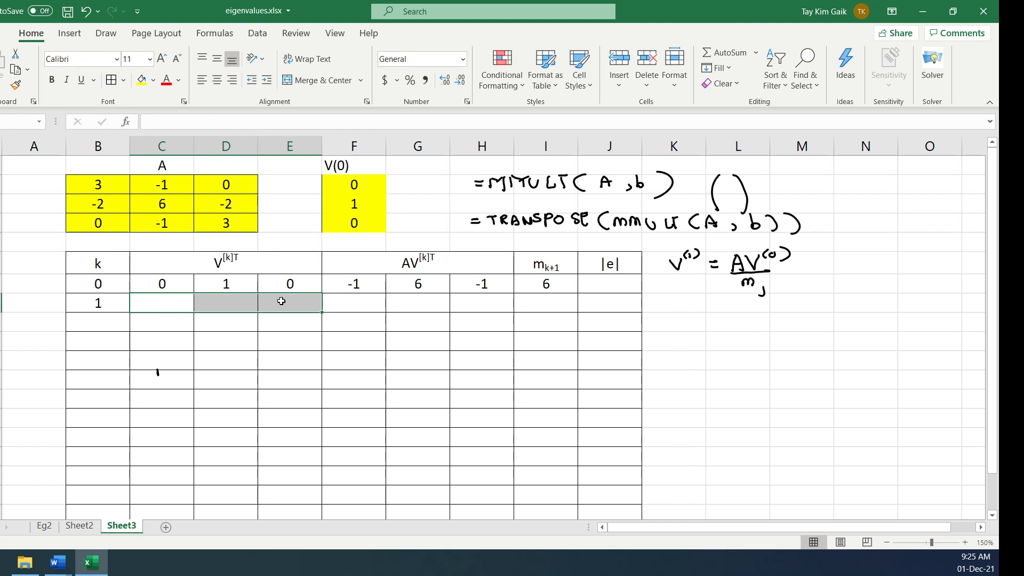
{"action": "type", "text": "="}
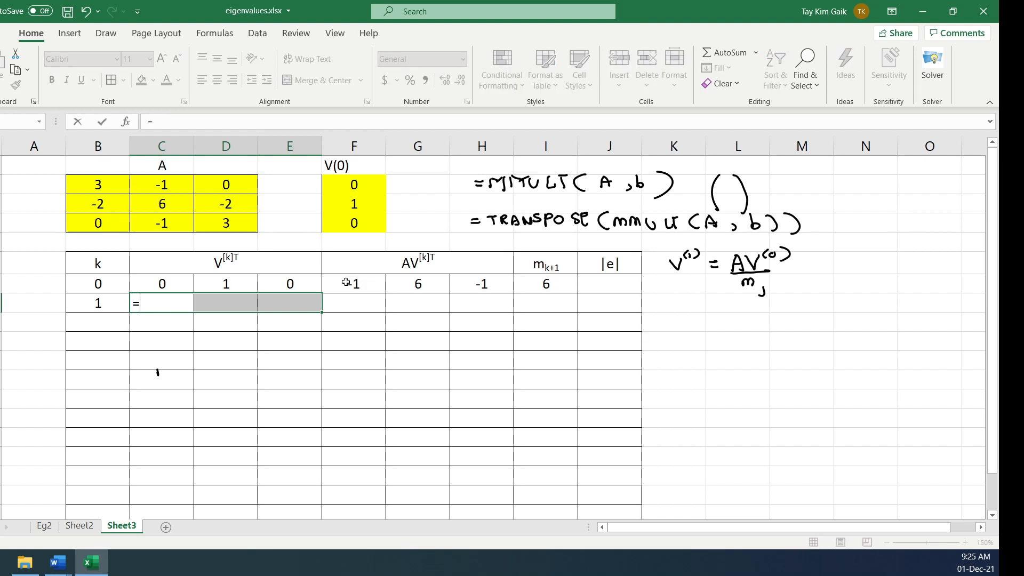
{"action": "left_click_drag", "start_coordinate": [346, 283], "coordinate": [468, 285]}
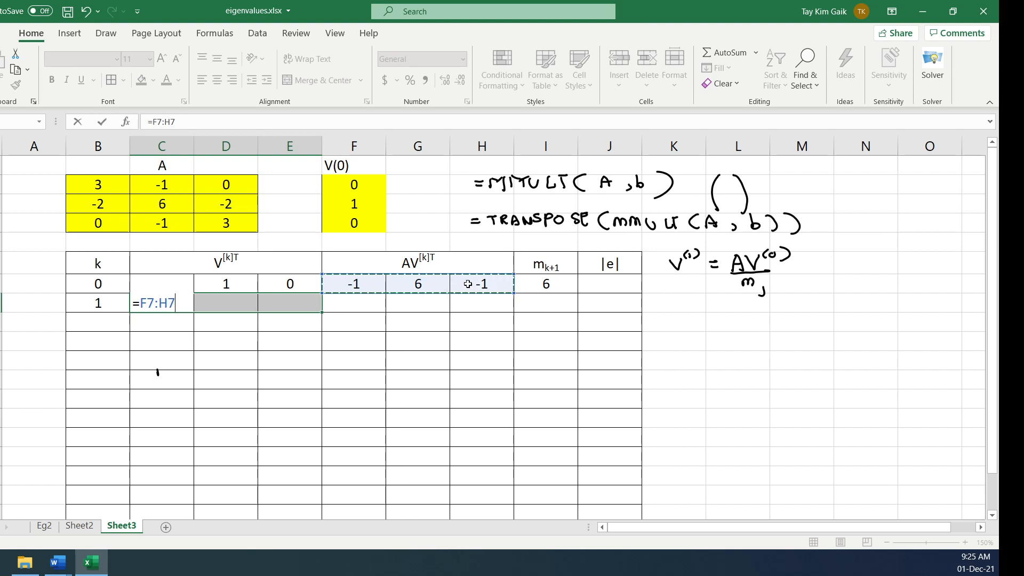
{"action": "type", "text": "/"}
{"action": "left_click", "coordinate": [565, 286]}
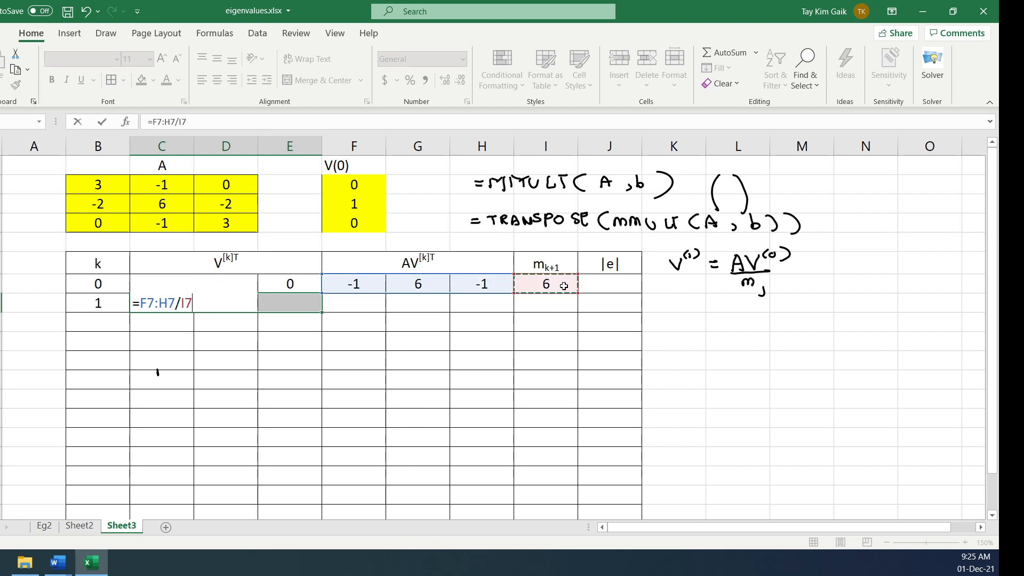
{"action": "key", "text": "ctrl+shift+Return"}
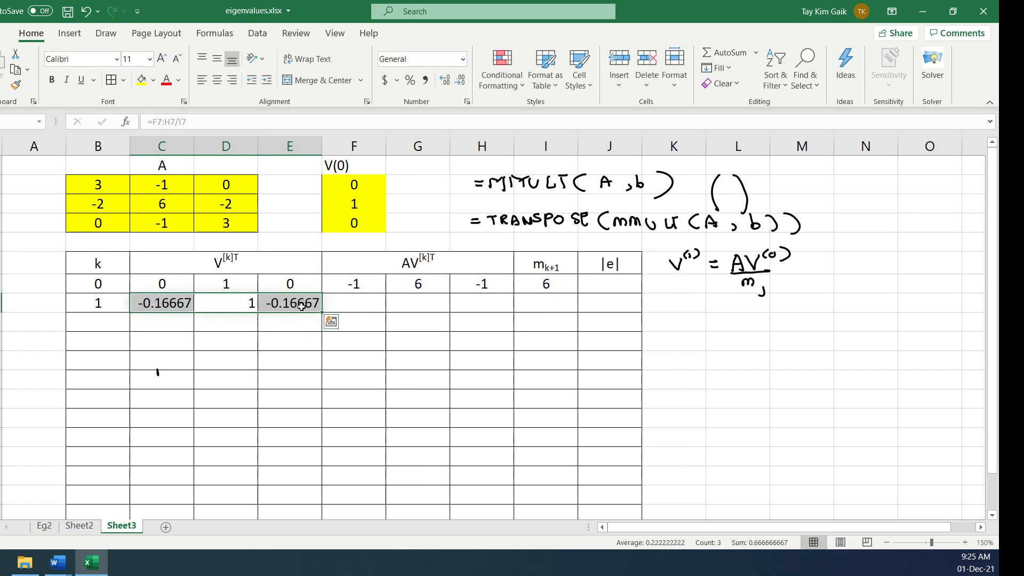
{"action": "left_click", "coordinate": [217, 80]}
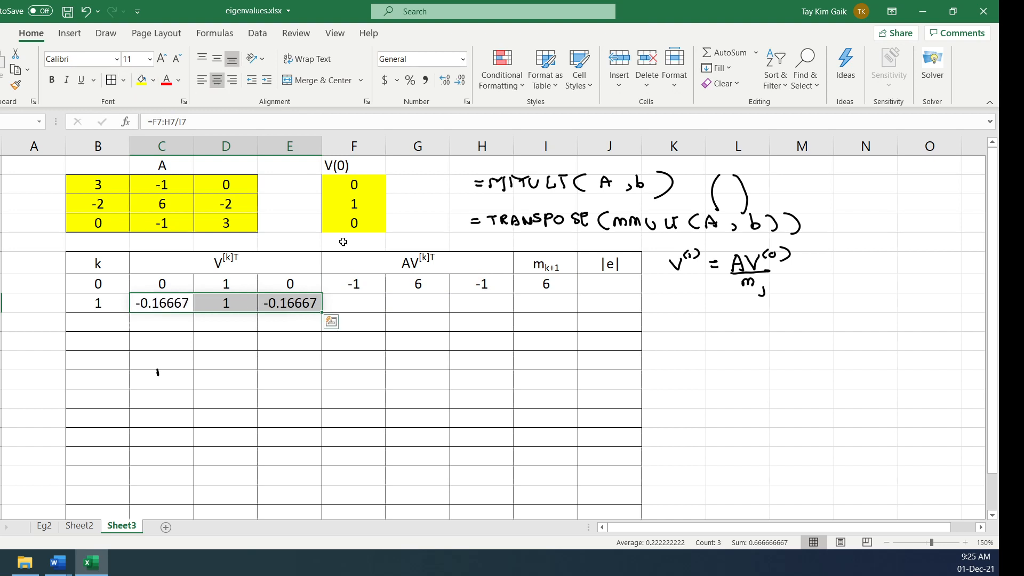
{"action": "left_click", "coordinate": [339, 323]}
Step: Round the k = 1 vector to four decimals by making its formula the array formula =ROUND(F7:H7/I7,4)
{"action": "left_click", "coordinate": [170, 304]}
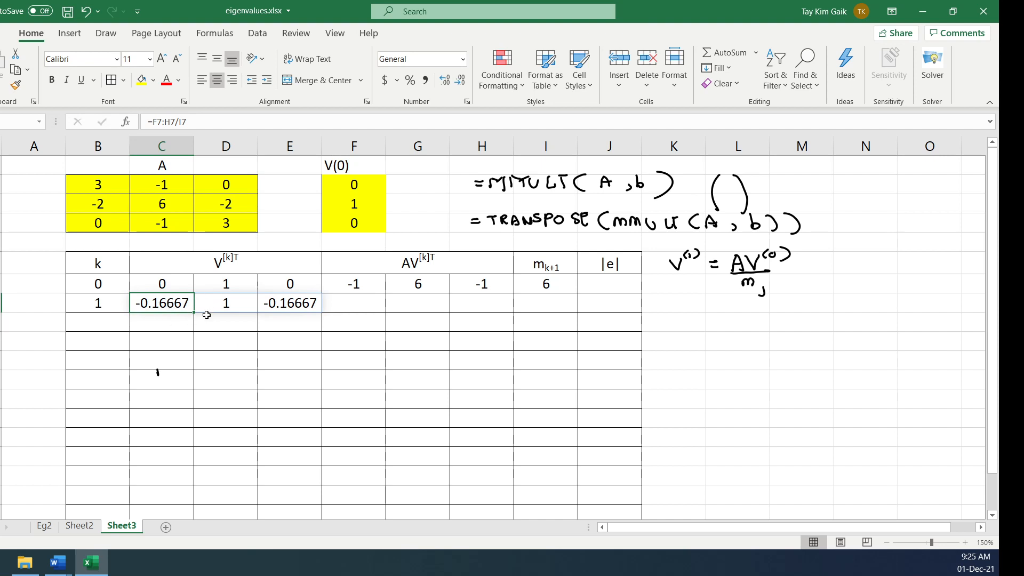
{"action": "left_click", "coordinate": [151, 122]}
{"action": "type", "text": "round"}
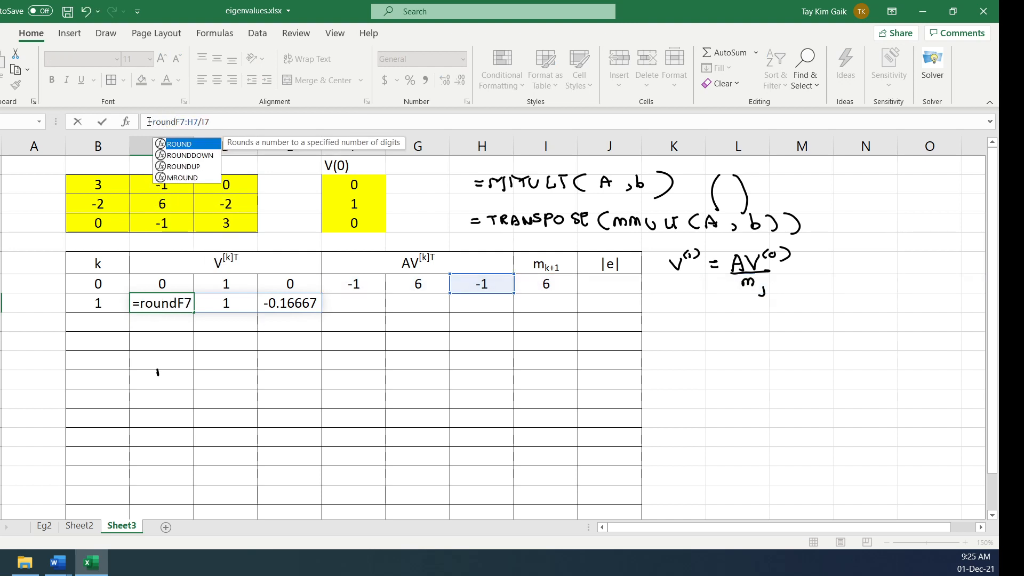
{"action": "type", "text": "(F7:H7/I7"}
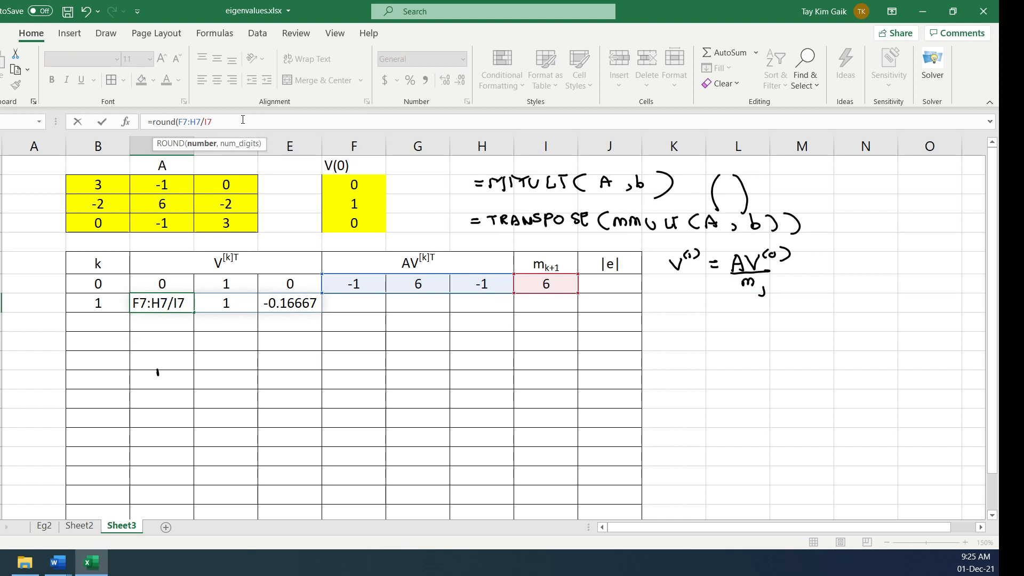
{"action": "type", "text": ",4"}
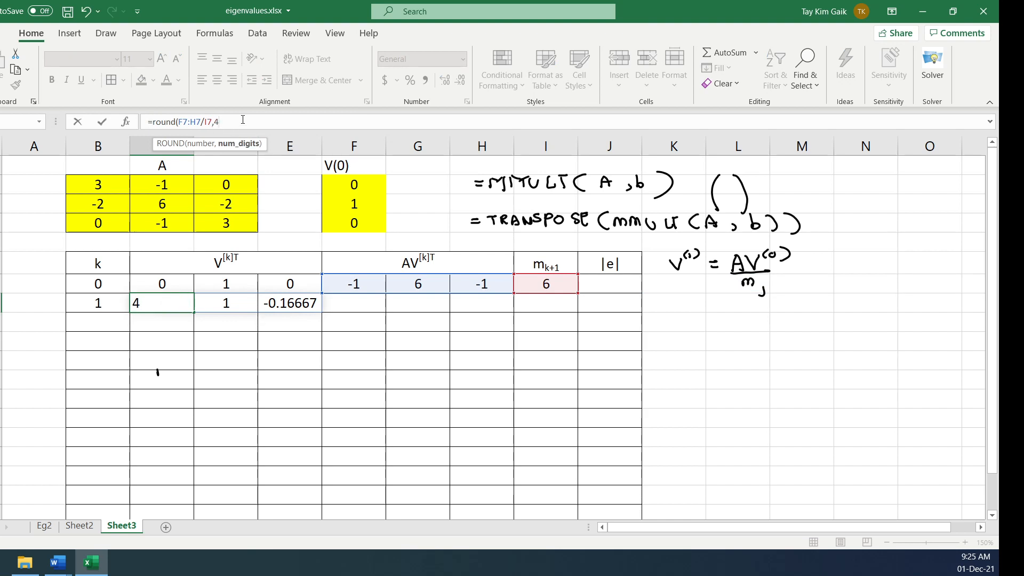
{"action": "type", "text": ")"}
{"action": "key", "text": "ctrl+shift+Return"}
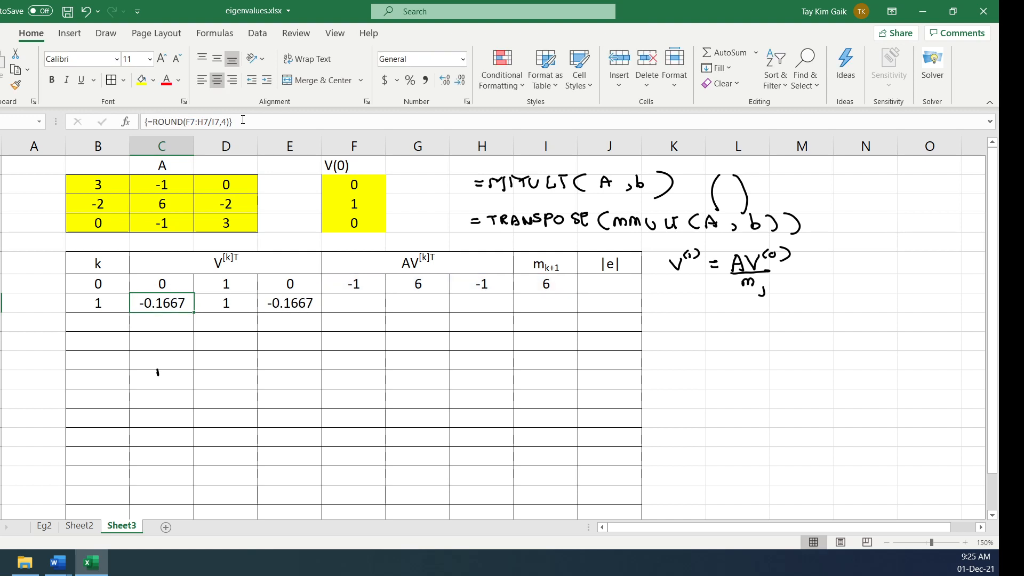
Step: Try to re-enter the existing TRANSPOSE/MMULT formula in F7:H7 as an ordinary formula, and cancel the edit
{"action": "left_click", "coordinate": [346, 284]}
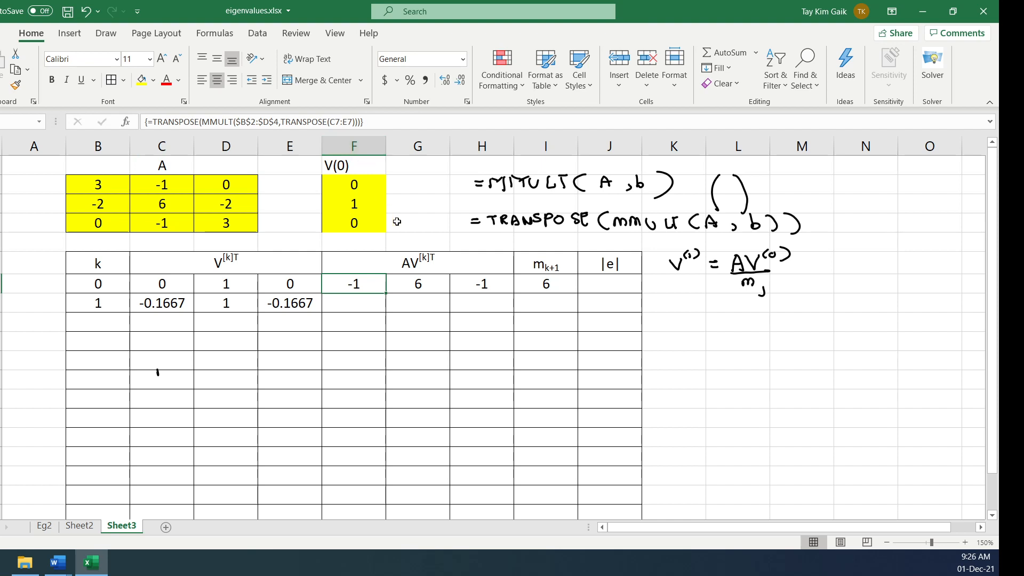
{"action": "left_click_drag", "start_coordinate": [346, 287], "coordinate": [466, 274]}
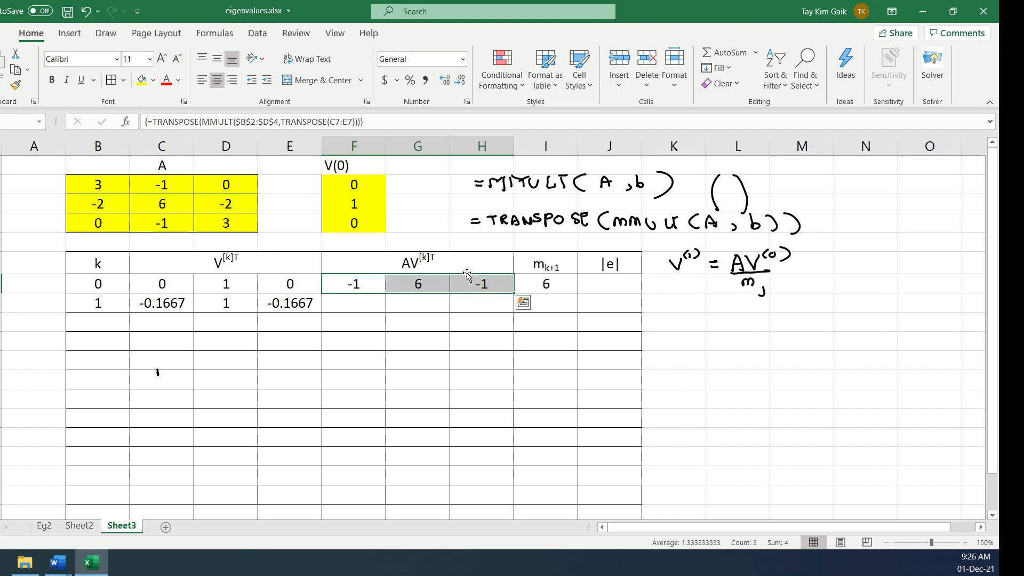
{"action": "left_click", "coordinate": [150, 122]}
{"action": "left_click_drag", "start_coordinate": [149, 121], "coordinate": [362, 122]}
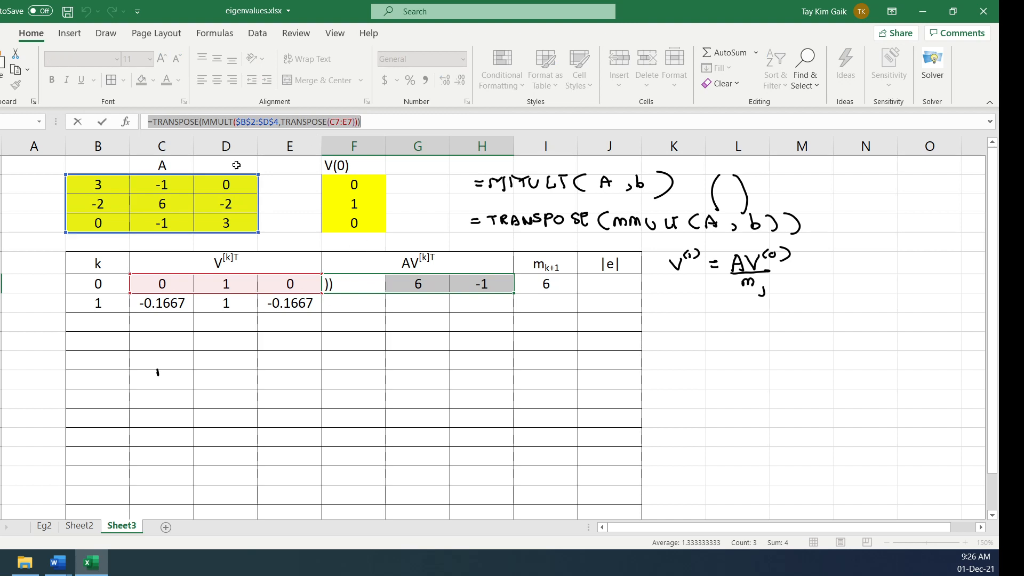
{"action": "left_click", "coordinate": [102, 123]}
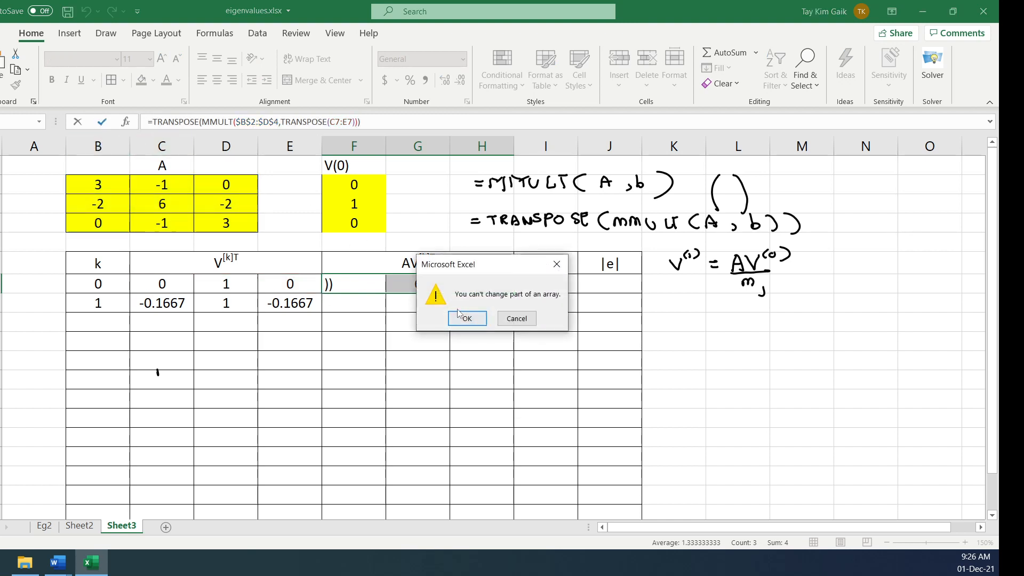
{"action": "left_click", "coordinate": [468, 319]}
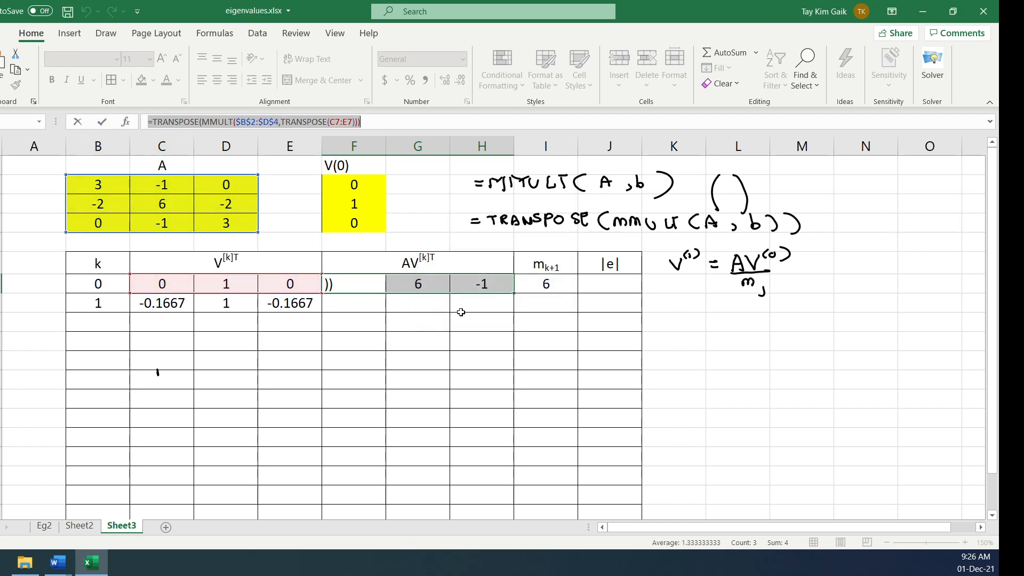
{"action": "key", "text": "Escape"}
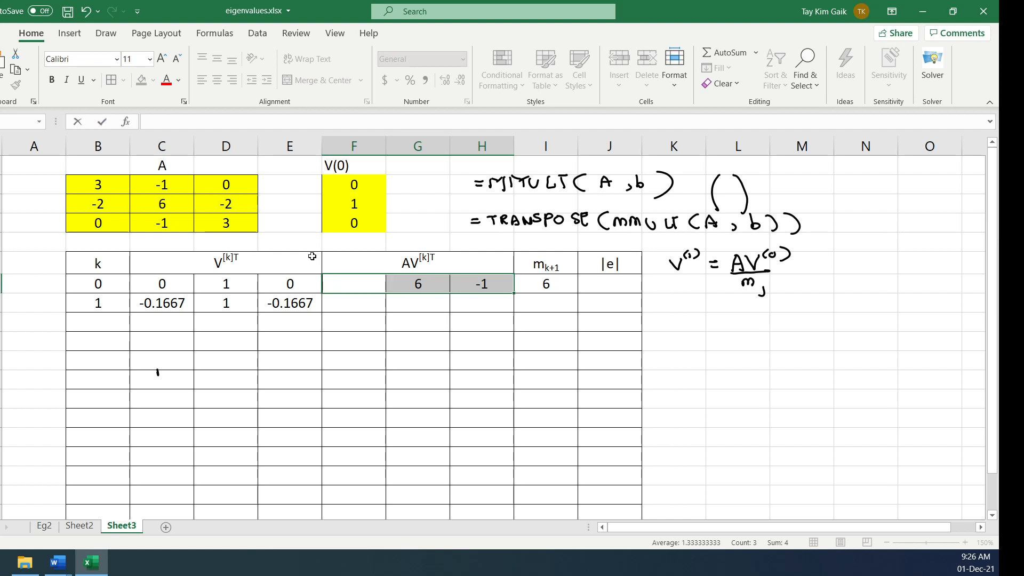
{"action": "key", "text": "Escape"}
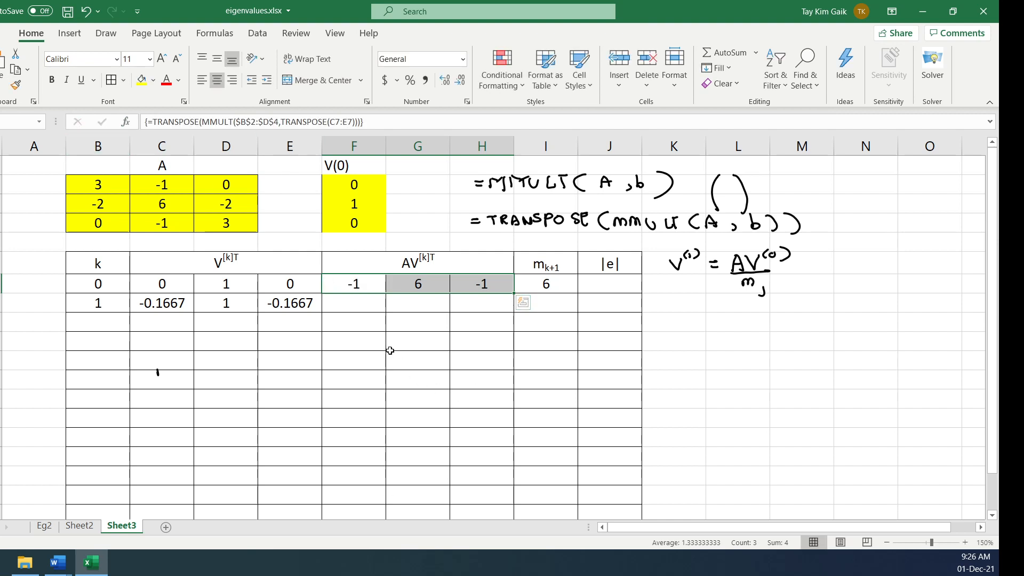
Step: Clear the k = 0 product cells F7:H7 and start a new formula there with =transpose(
{"action": "key", "text": "Delete"}
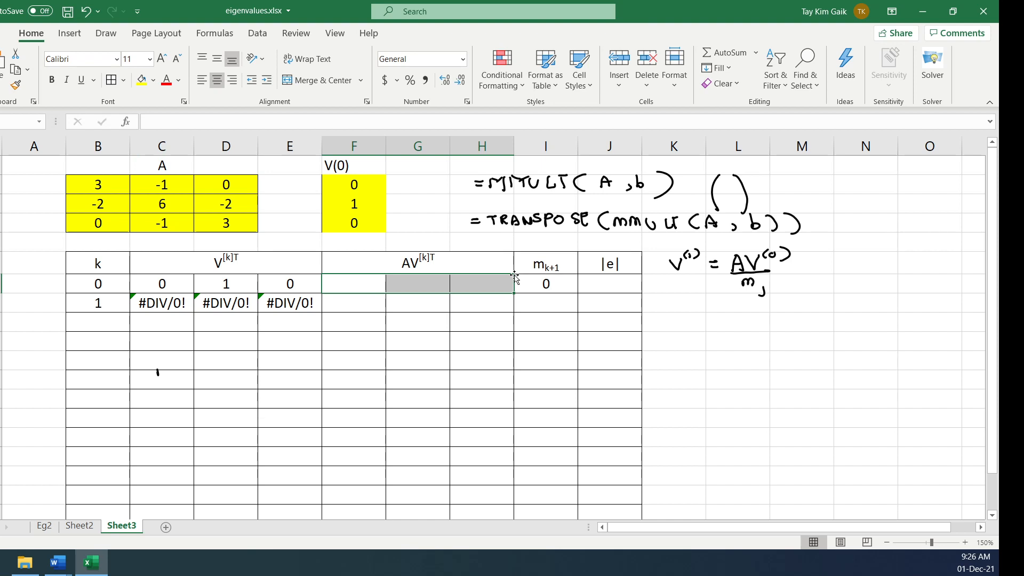
{"action": "type", "text": "="}
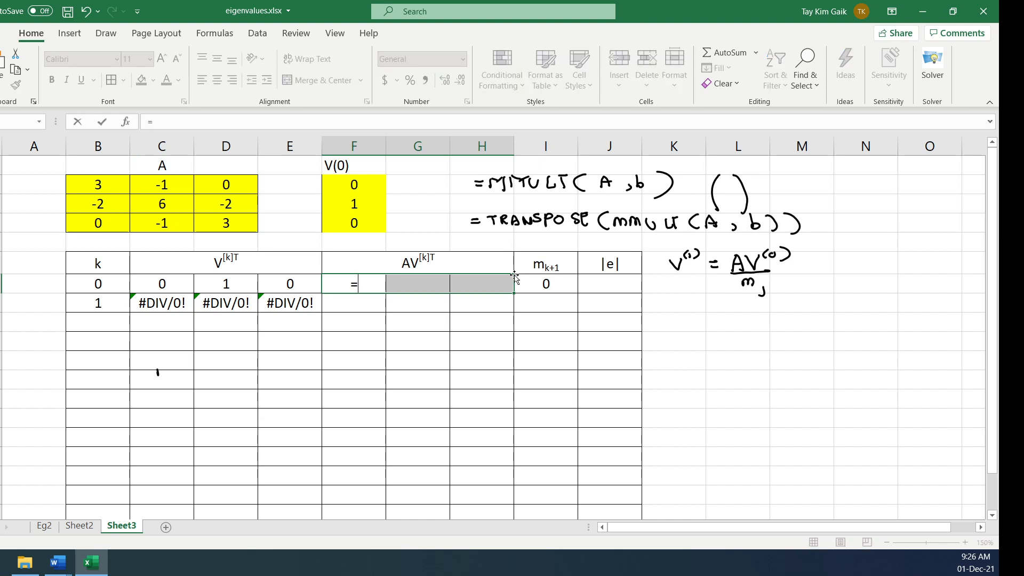
{"action": "type", "text": "tra"}
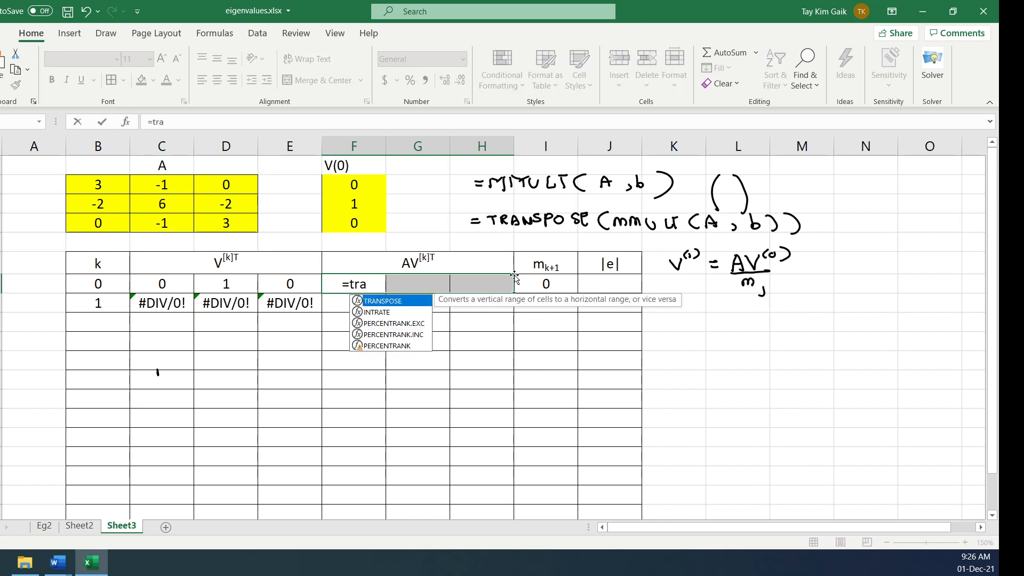
{"action": "type", "text": "nspose"}
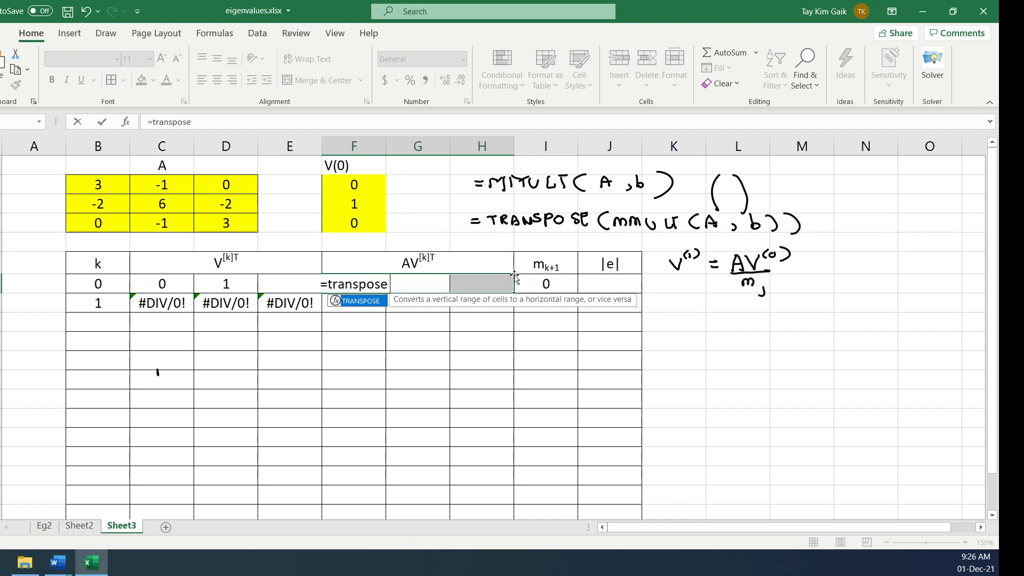
{"action": "type", "text": "("}
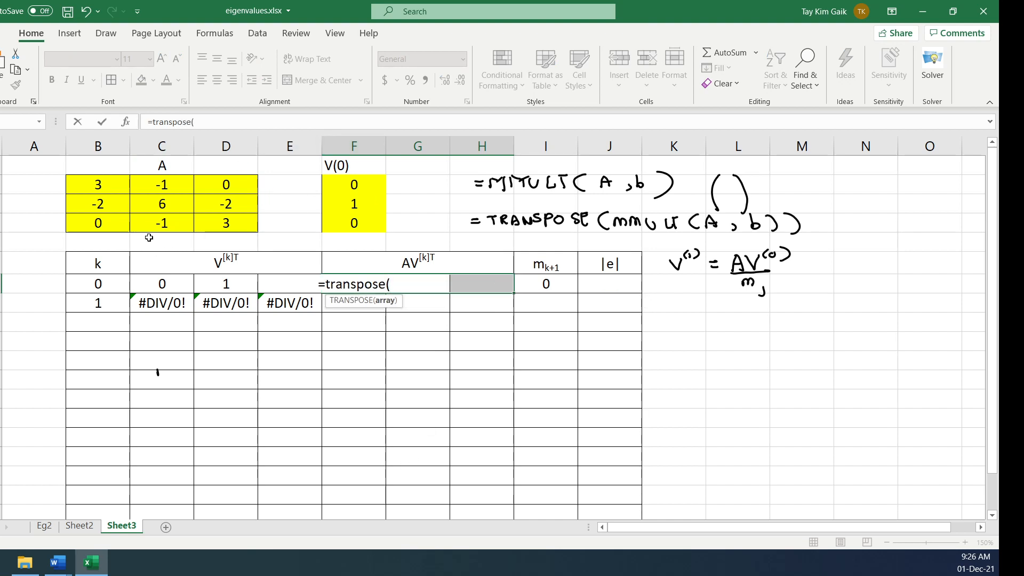
{"action": "left_click", "coordinate": [80, 526]}
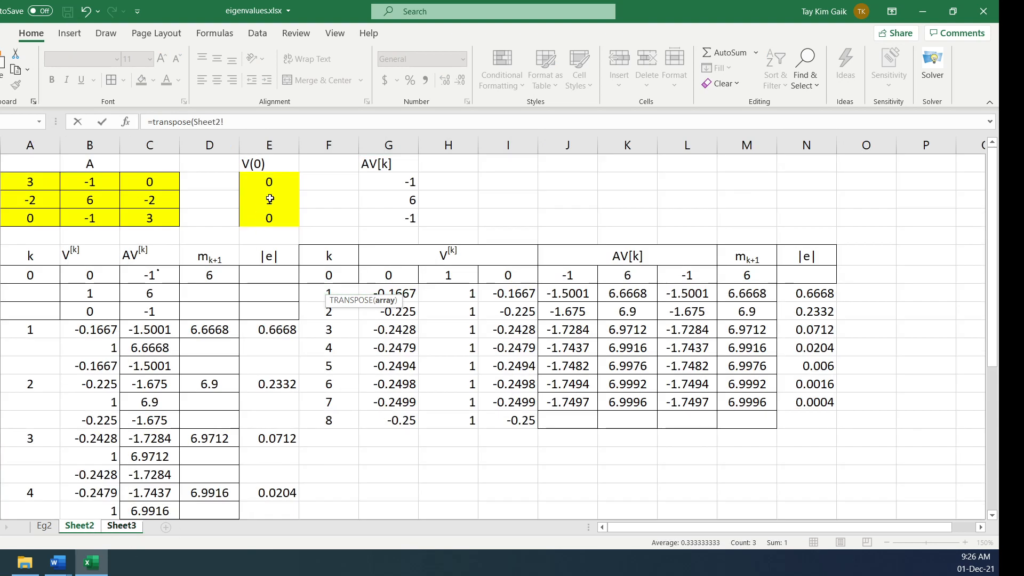
{"action": "left_click", "coordinate": [122, 529]}
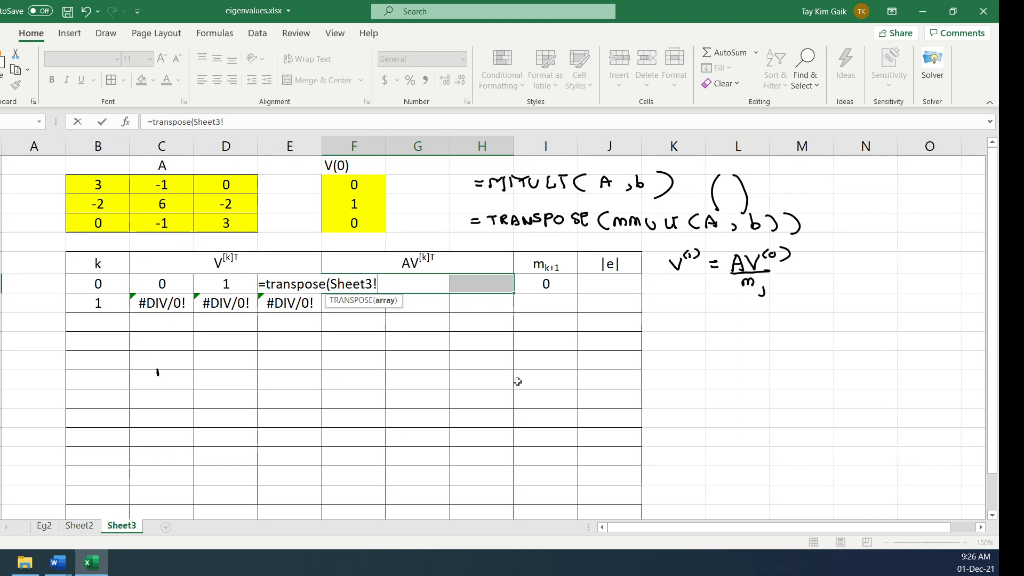
{"action": "key", "text": "BackSpace"}
{"action": "key", "text": "BackSpace"}
{"action": "key", "text": "BackSpace"}
{"action": "key", "text": "BackSpace"}
{"action": "key", "text": "BackSpace"}
{"action": "key", "text": "BackSpace"}
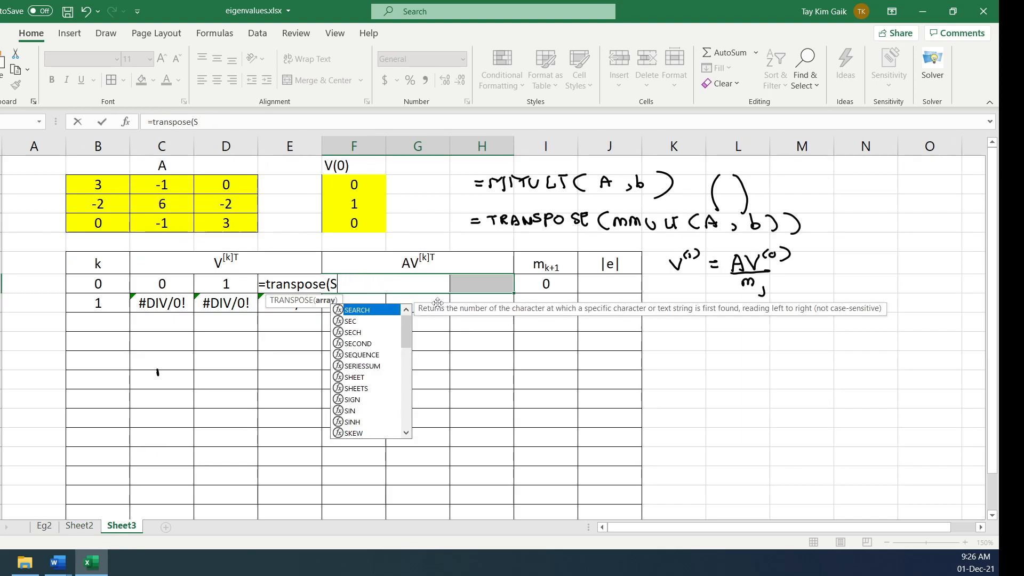
{"action": "key", "text": "BackSpace"}
Step: Close the TRANSPOSE bracket and nest a ROUND function containing an opened MMULT call inside it
{"action": "type", "text": ")"}
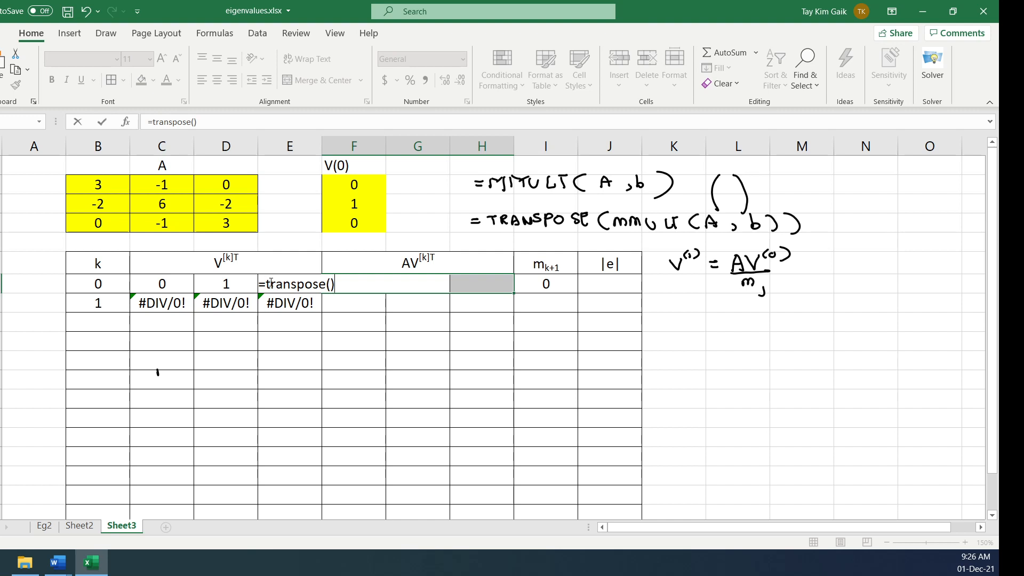
{"action": "left_click", "coordinate": [331, 288]}
{"action": "type", "text": "round("}
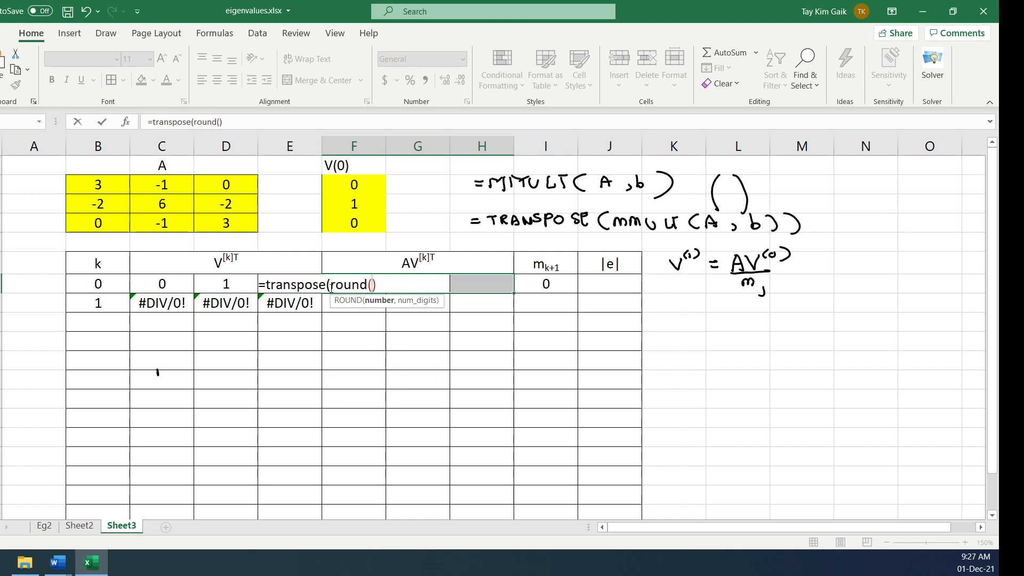
{"action": "type", "text": ")"}
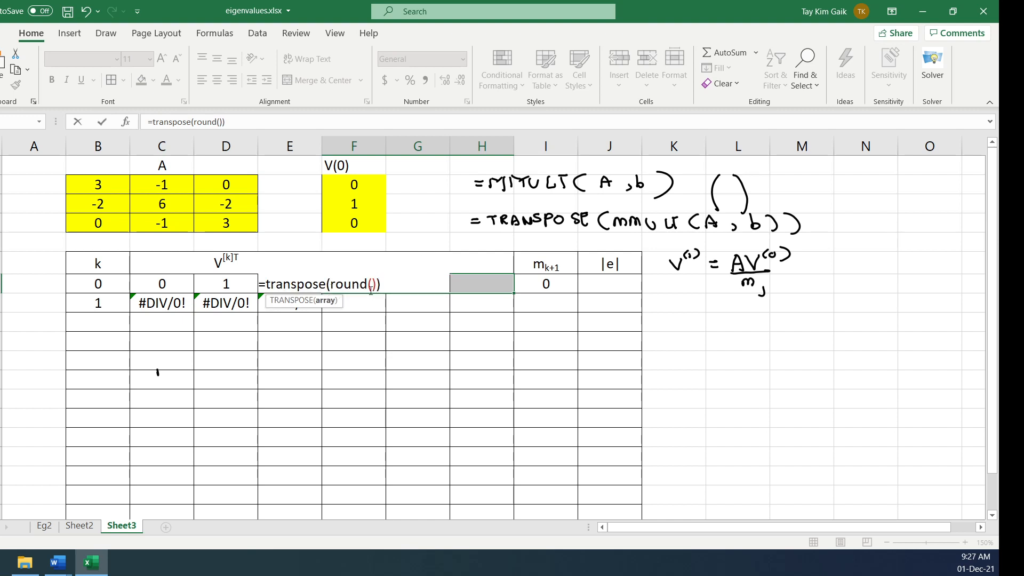
{"action": "key", "text": "Left"}
{"action": "left_click", "coordinate": [373, 284]}
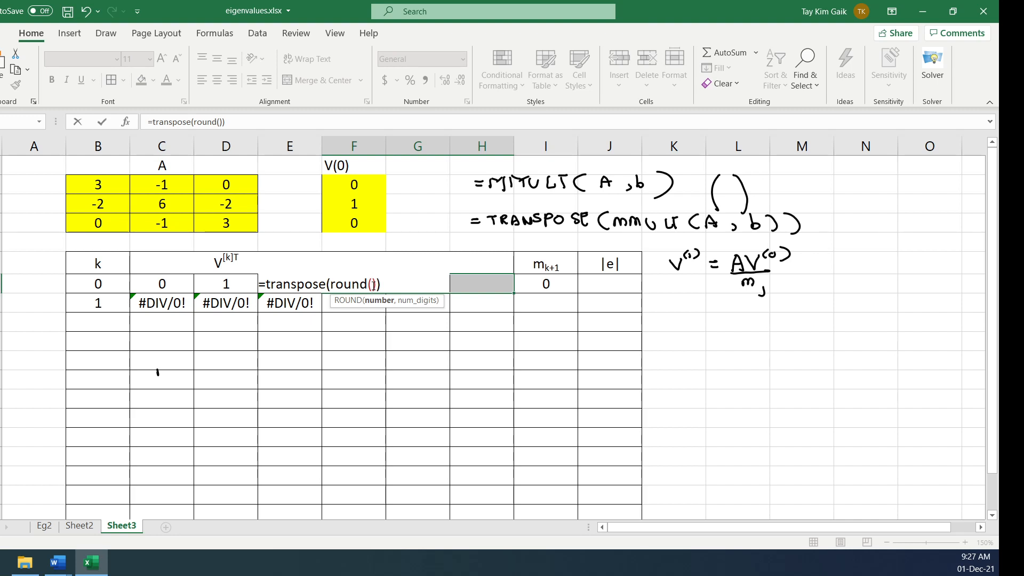
{"action": "type", "text": "mmult"}
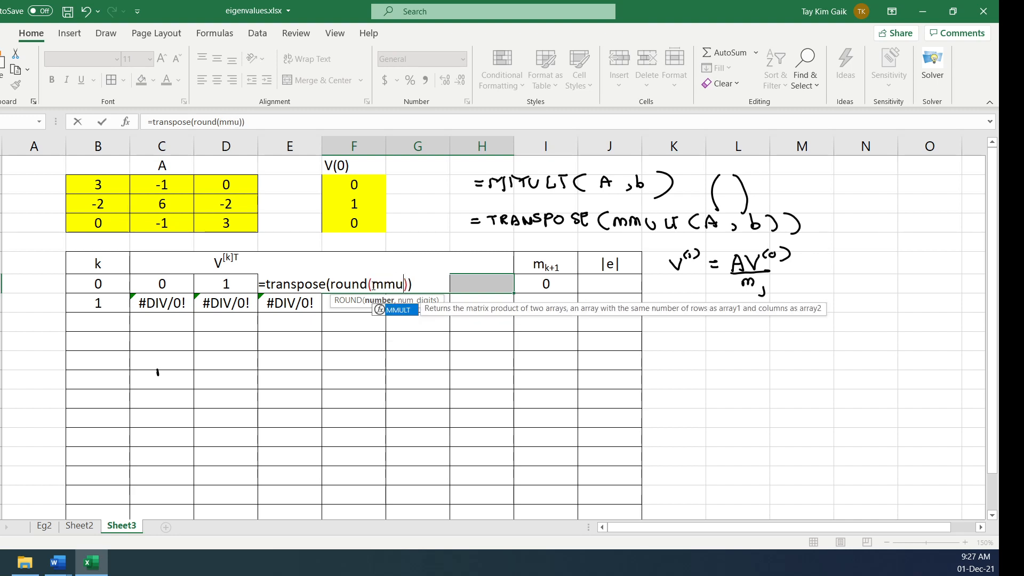
{"action": "key", "text": "BackSpace"}
{"action": "type", "text": "t("}
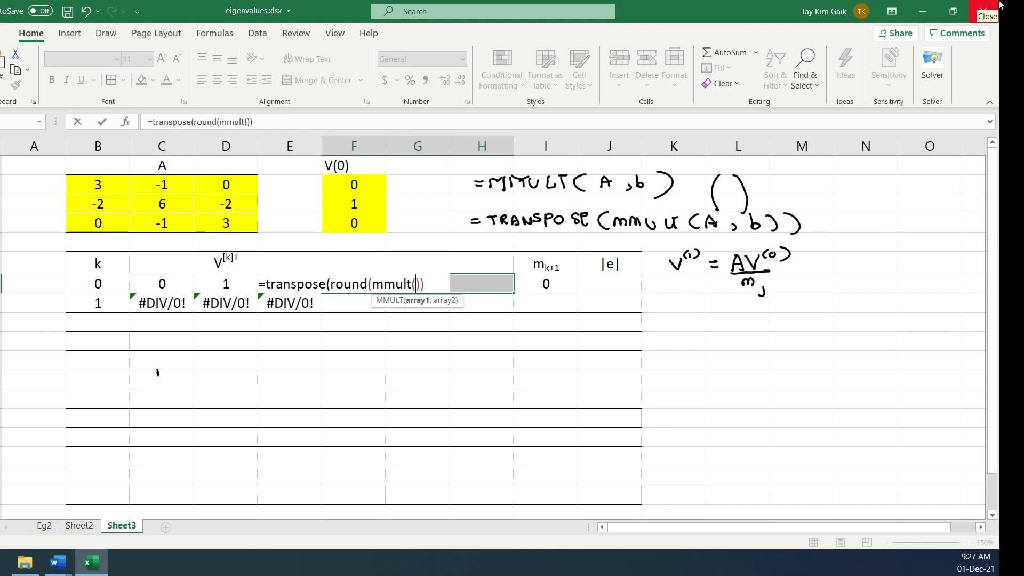
Step: Reference matrix A as B2:D4 for MMULT's first array, without the Sheet3! prefix
{"action": "left_click_drag", "start_coordinate": [85, 187], "coordinate": [214, 217]}
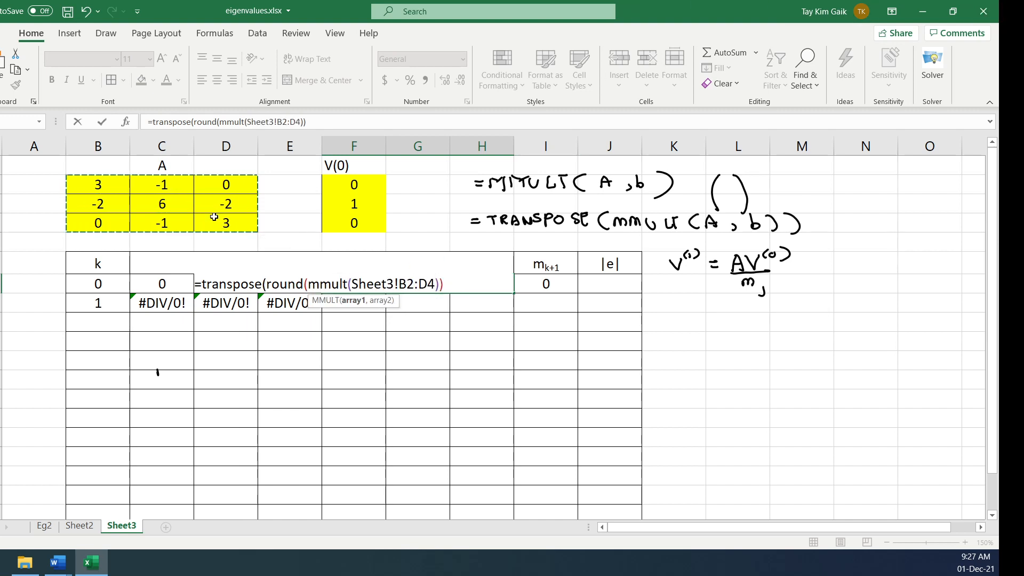
{"action": "left_click", "coordinate": [398, 284]}
{"action": "key", "text": "BackSpace"}
{"action": "key", "text": "BackSpace"}
{"action": "key", "text": "BackSpace"}
{"action": "key", "text": "BackSpace"}
{"action": "key", "text": "BackSpace"}
{"action": "key", "text": "BackSpace"}
{"action": "key", "text": "BackSpace"}
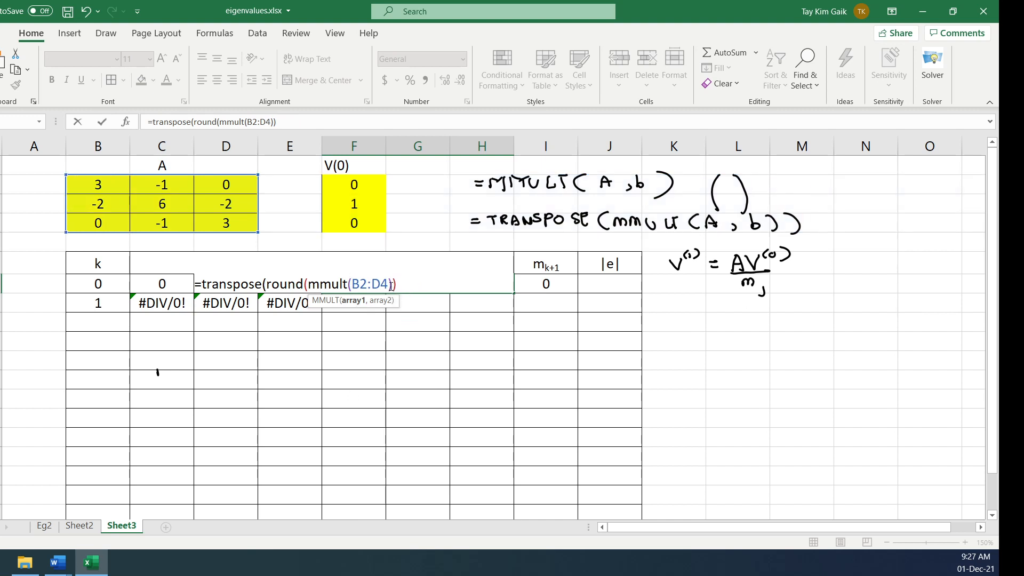
Step: Add a comma and transpose(C7,E7) after the matrix A reference in the F7:H7 formula
{"action": "left_click", "coordinate": [394, 285]}
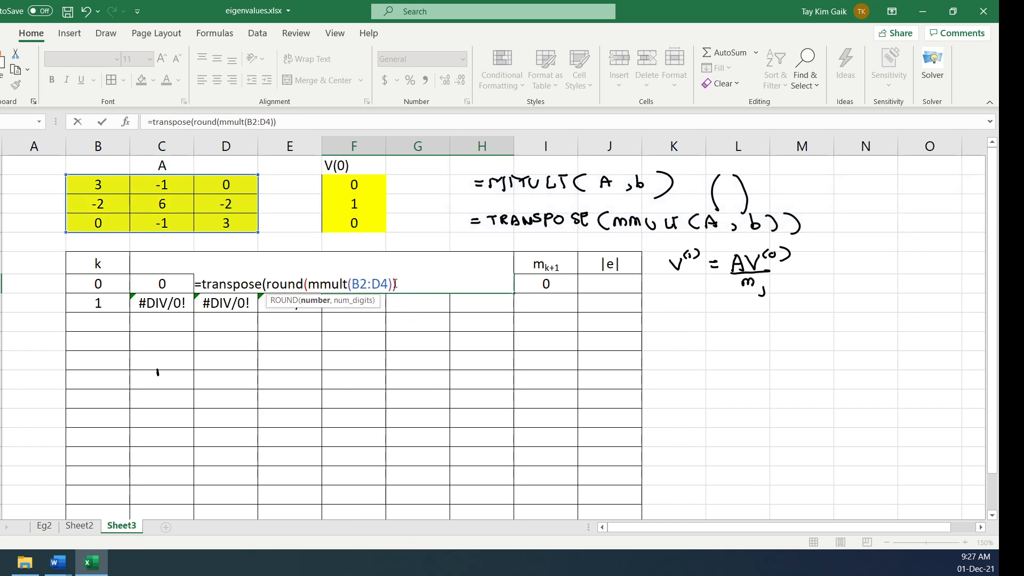
{"action": "type", "text": ","}
{"action": "type", "text": "transpose"}
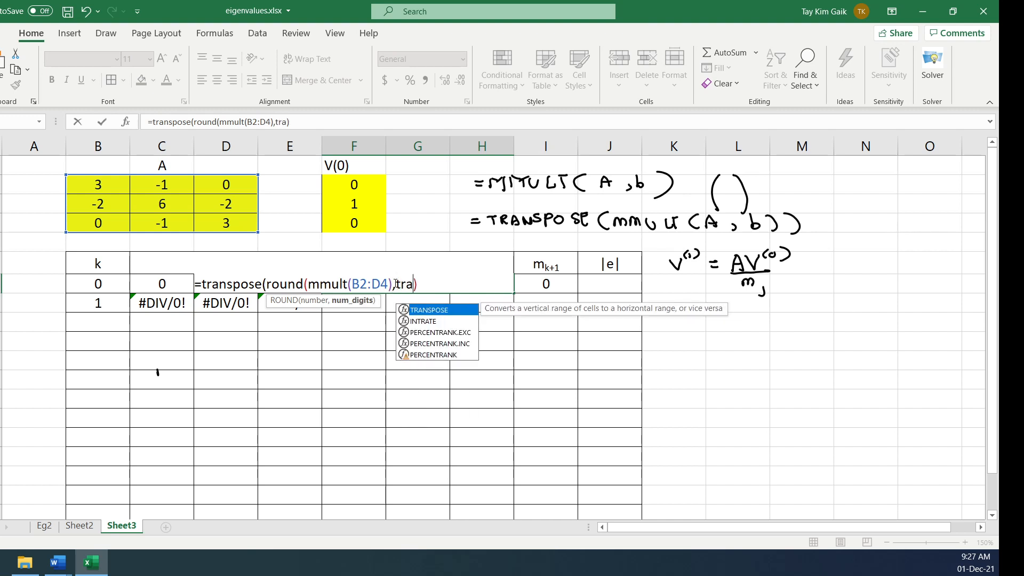
{"action": "type", "text": "("}
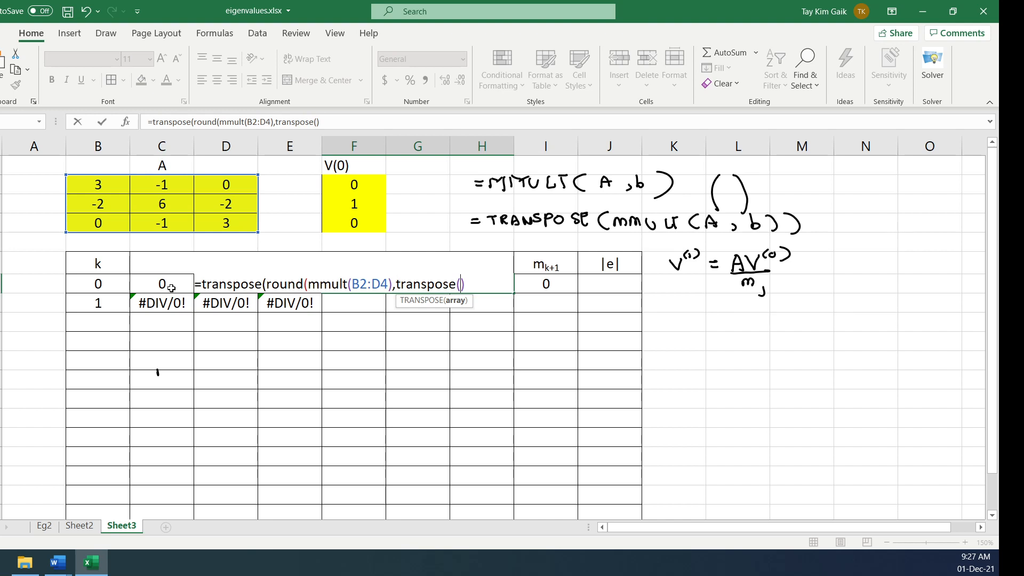
{"action": "type", "text": "C7"}
{"action": "type", "text": ",E7"}
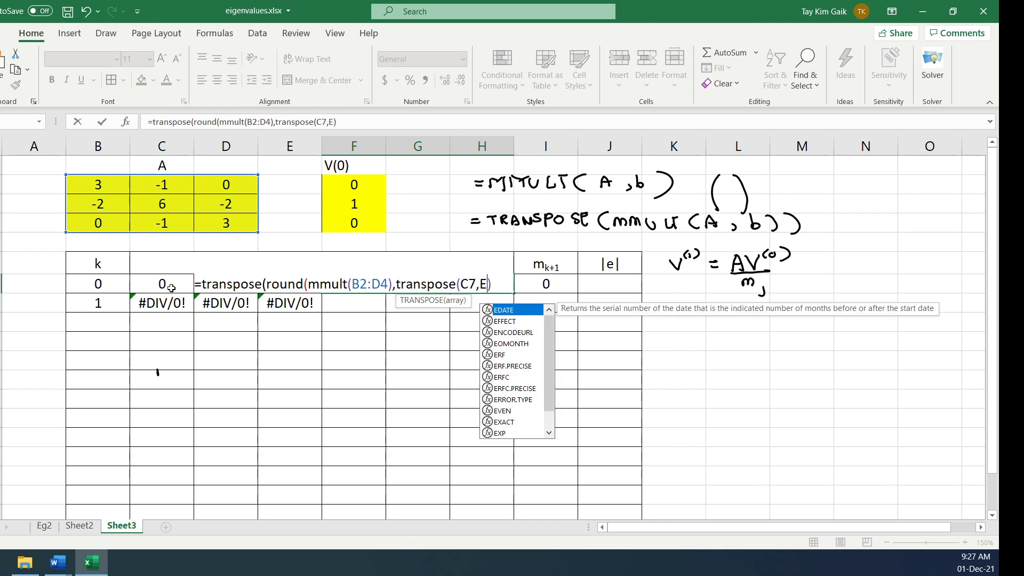
{"action": "type", "text": ")"}
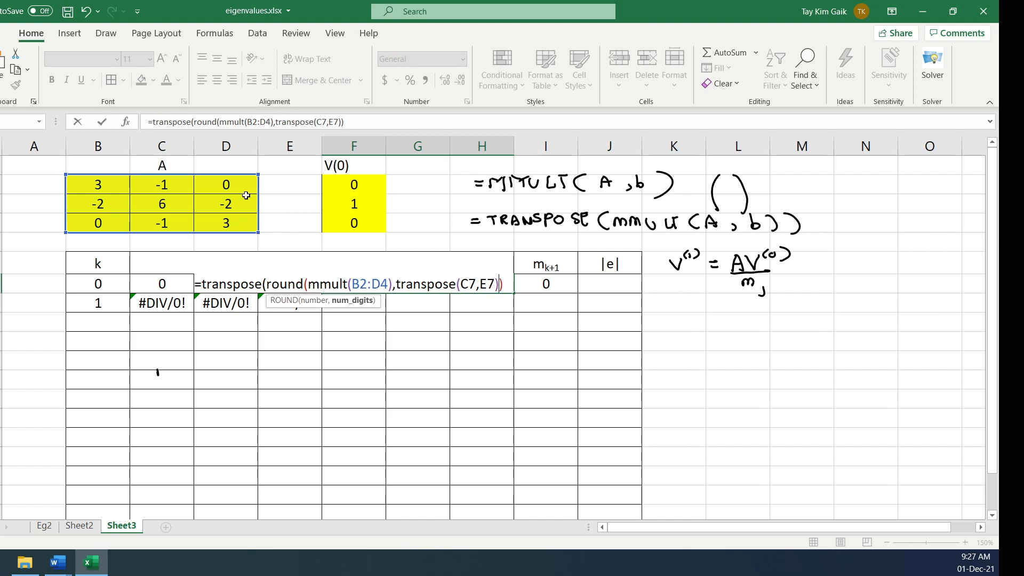
Step: Make the matrix A reference in the MMULT call absolute as $B$2:$D$4
{"action": "left_click", "coordinate": [352, 284]}
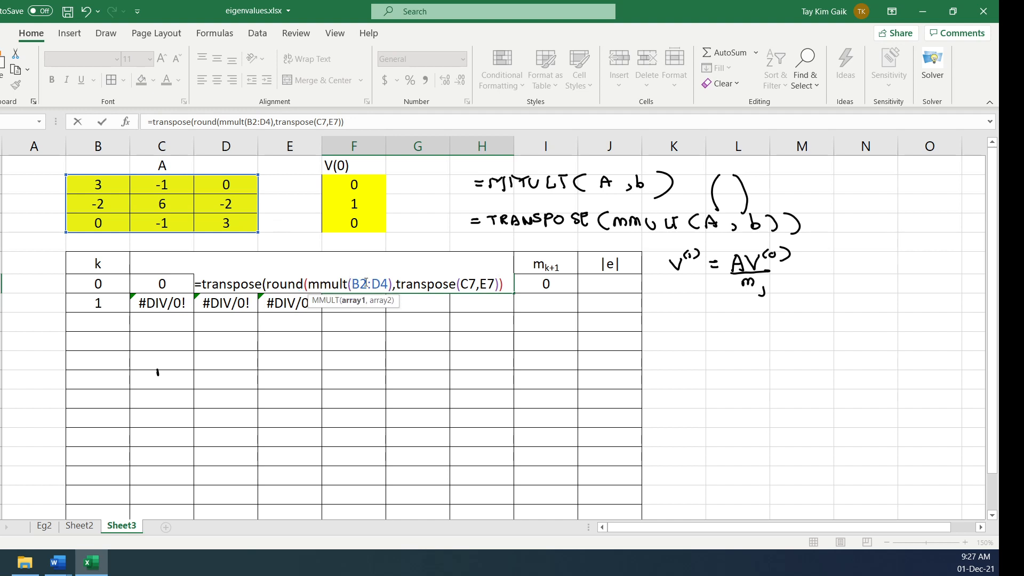
{"action": "type", "text": "$"}
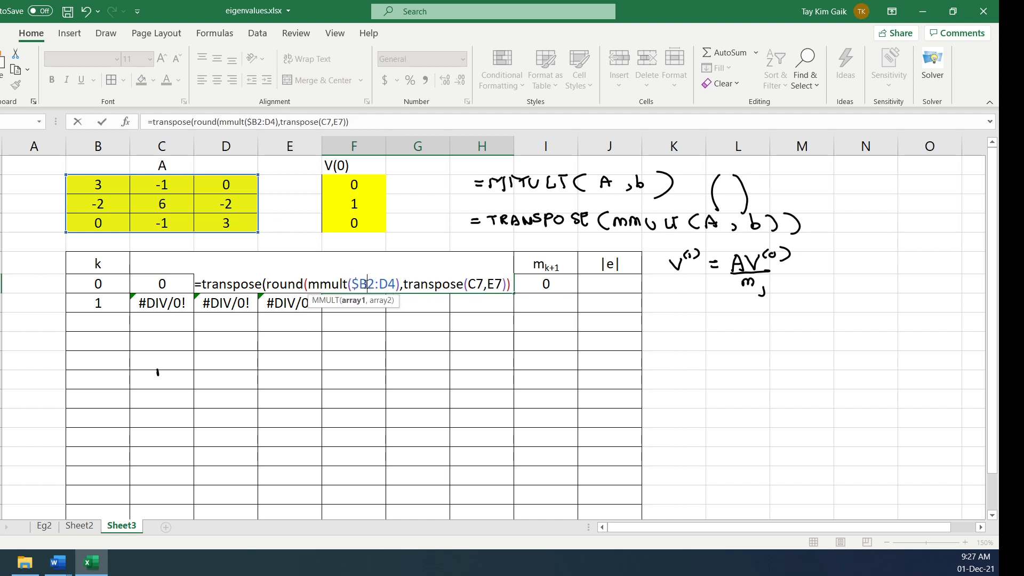
{"action": "left_click", "coordinate": [366, 284]}
{"action": "type", "text": "$"}
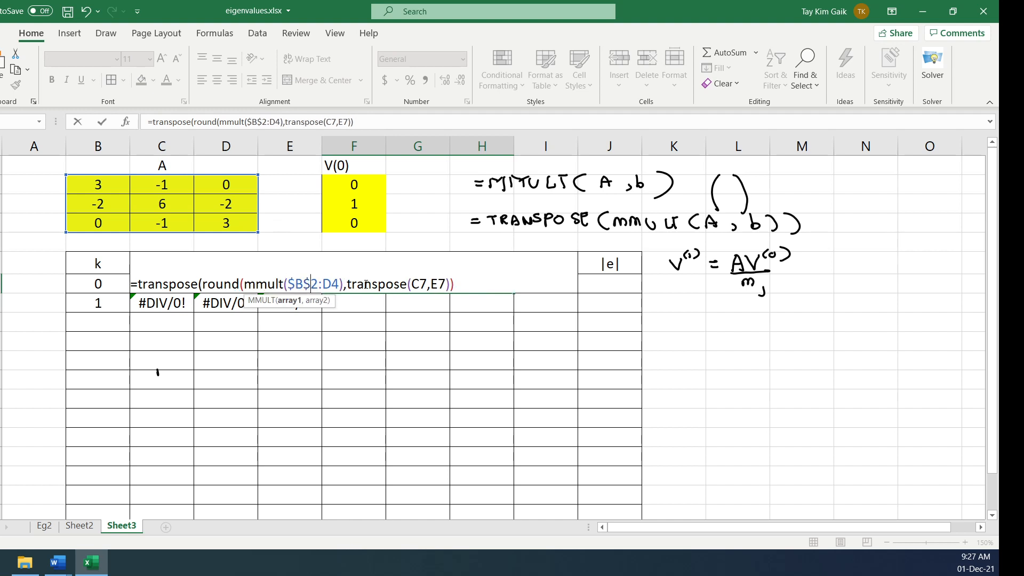
{"action": "left_click", "coordinate": [326, 284]}
{"action": "type", "text": "$"}
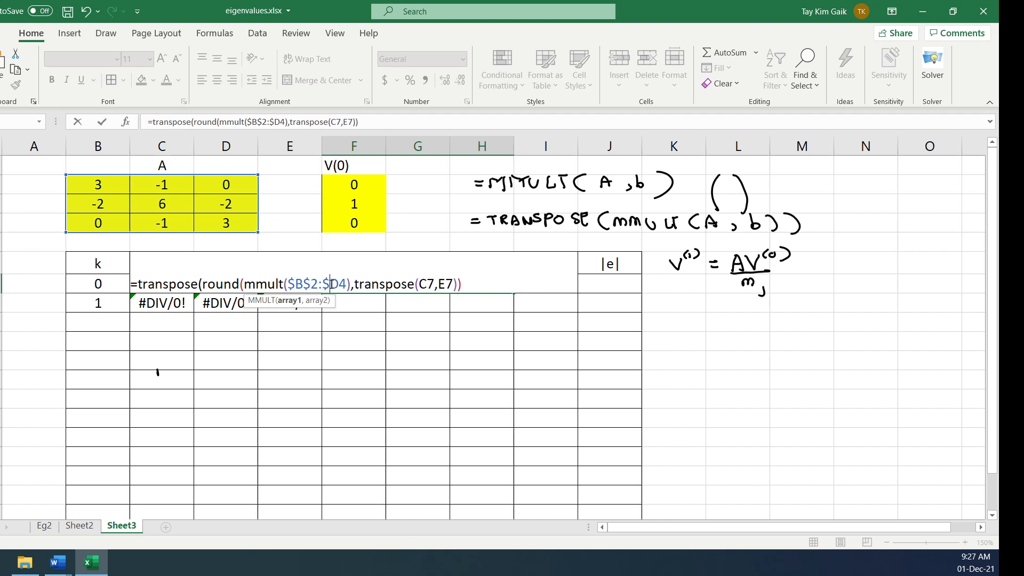
{"action": "left_click", "coordinate": [339, 283]}
{"action": "type", "text": "$"}
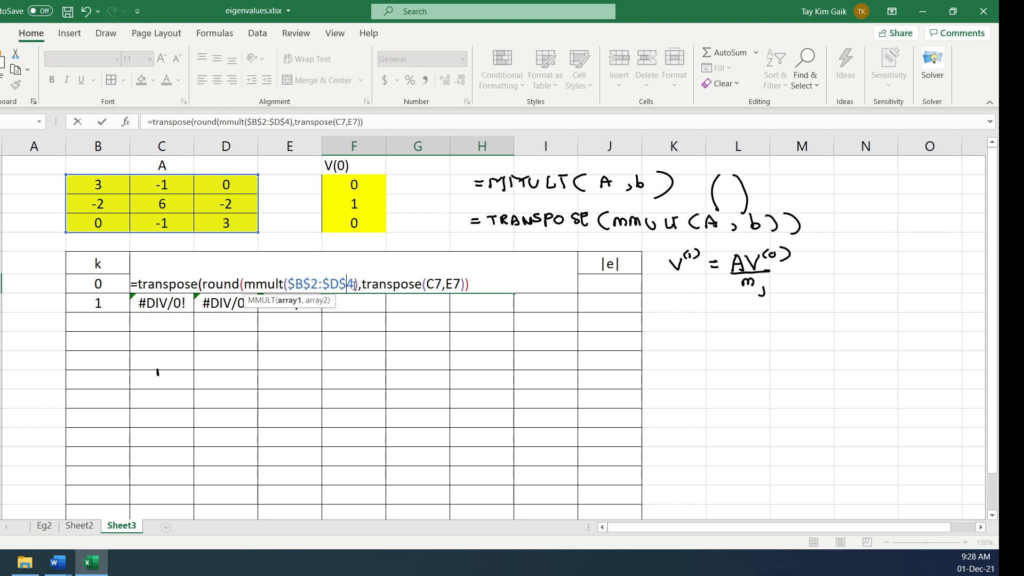
Step: Remove the closing bracket after $D$4 and close the nested functions with two more brackets at the formula's end
{"action": "key", "text": "Delete"}
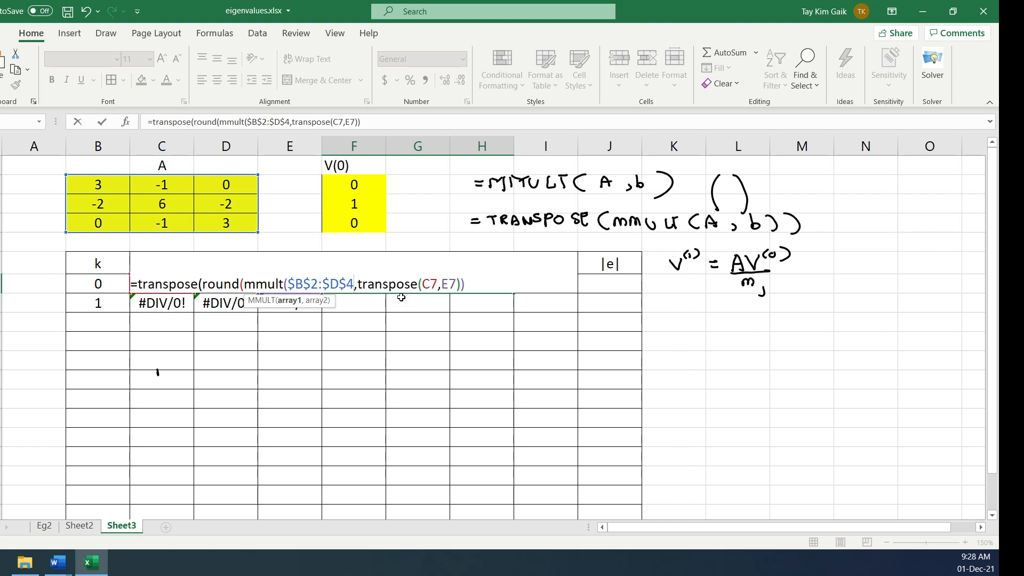
{"action": "left_click", "coordinate": [469, 283]}
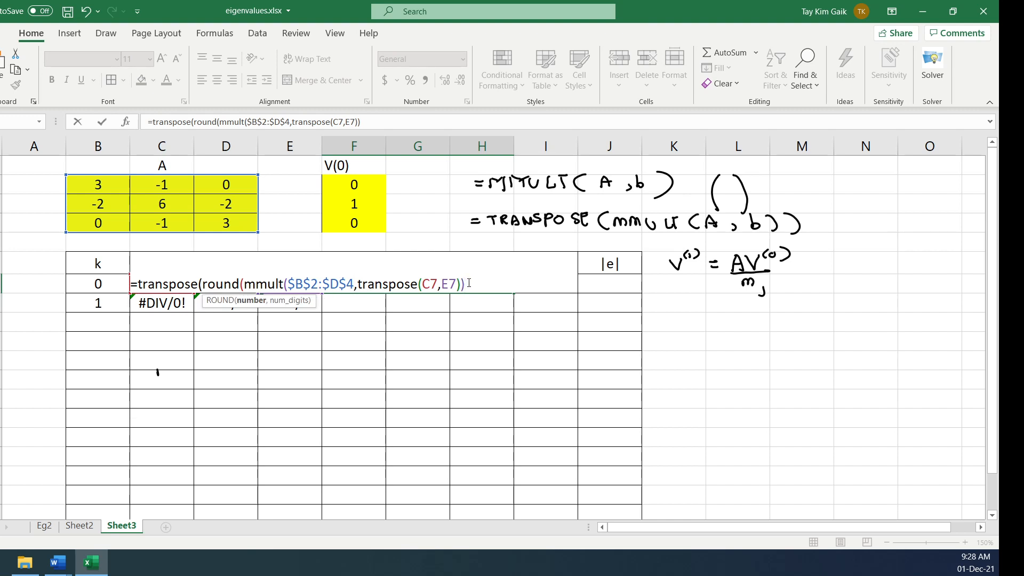
{"action": "type", "text": ")"}
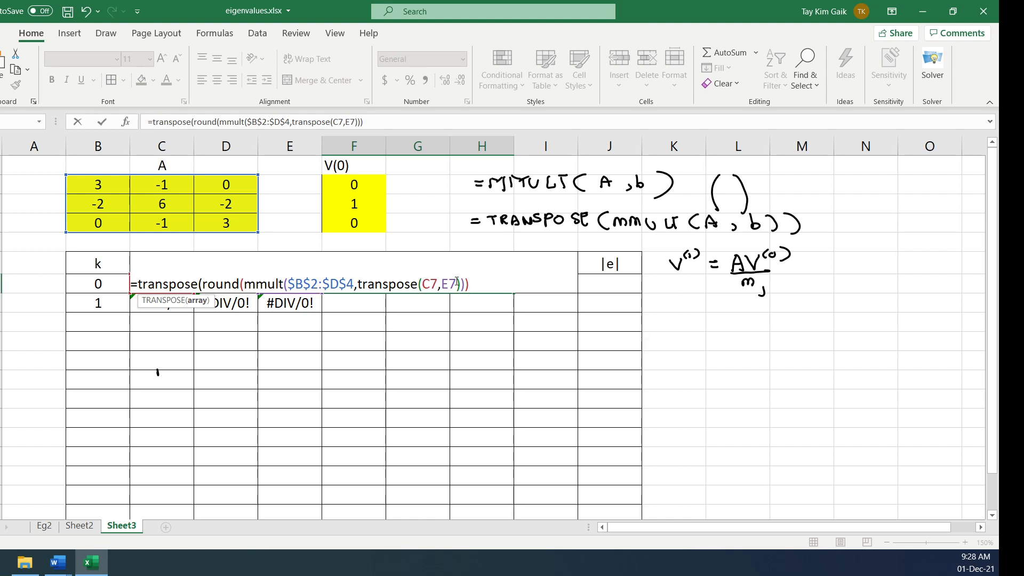
{"action": "type", "text": ")"}
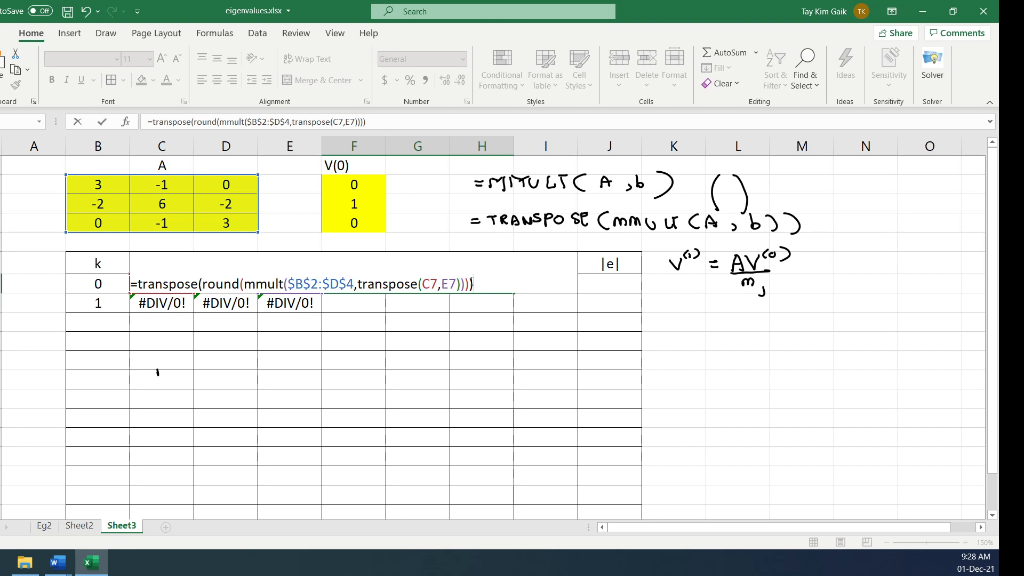
Step: Try to enter the formula with ,4 placed after ROUND's closing bracket, and remove that argument
{"action": "left_click", "coordinate": [471, 282]}
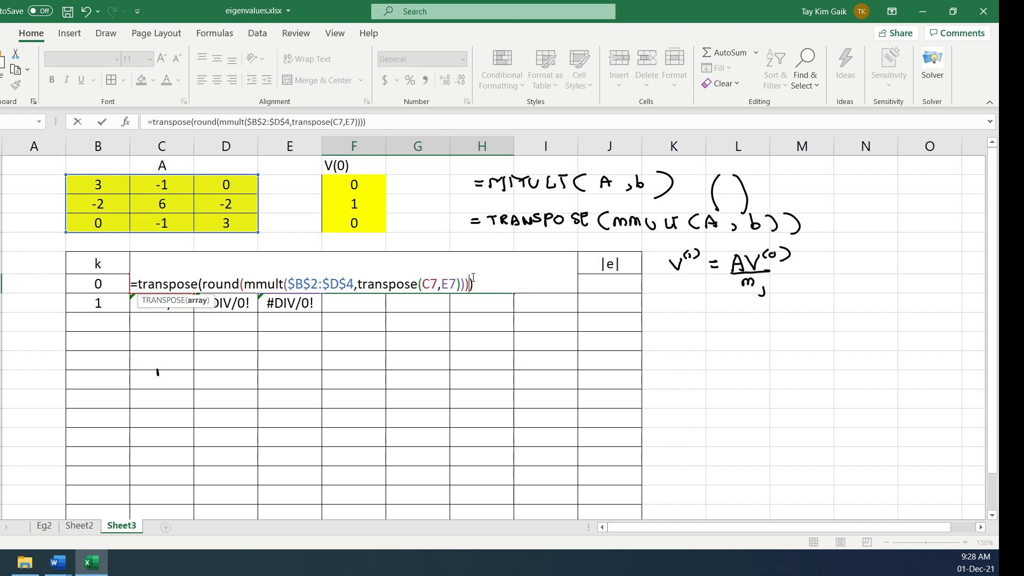
{"action": "type", "text": ",4"}
{"action": "key", "text": "Return"}
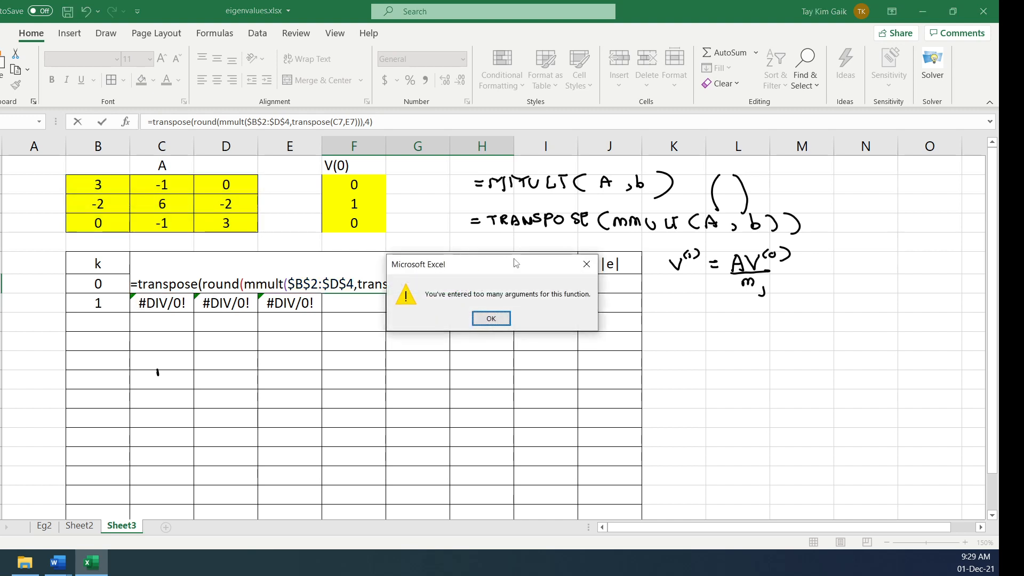
{"action": "left_click", "coordinate": [491, 321]}
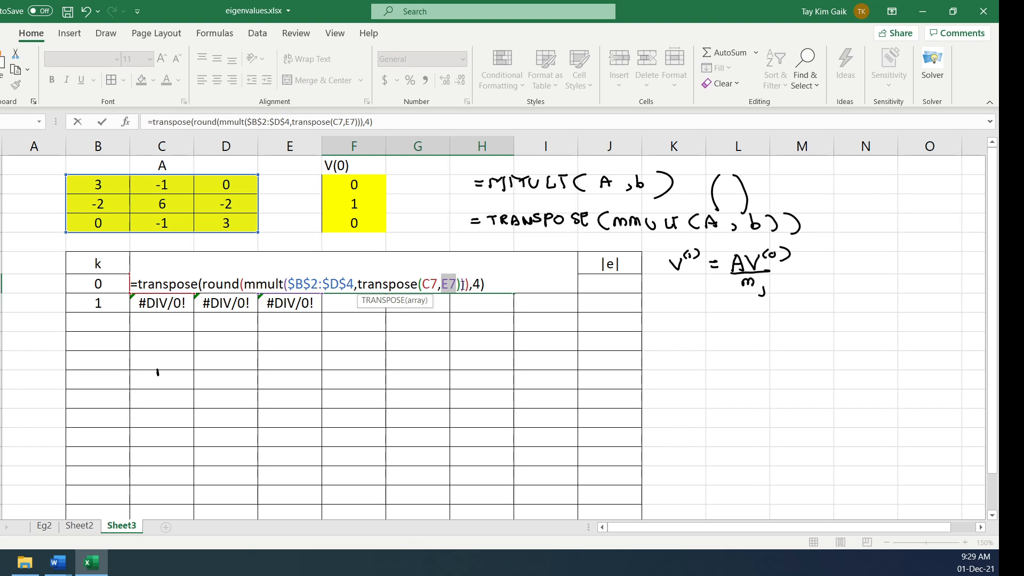
{"action": "left_click_drag", "start_coordinate": [469, 285], "coordinate": [483, 284]}
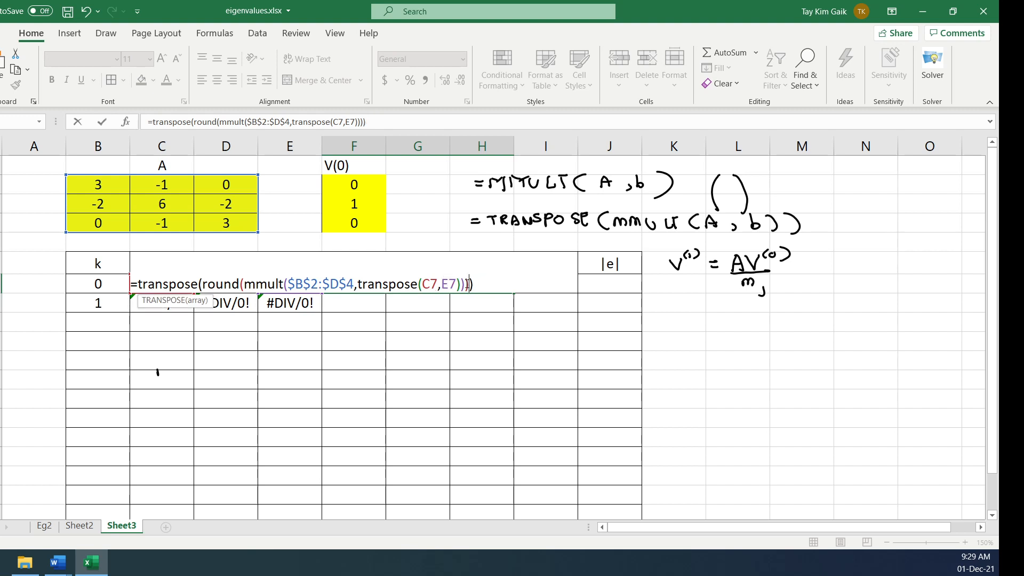
Step: Insert ,4 inside ROUND's closing bracket as its digits argument and try to enter the F7:H7 formula
{"action": "left_click", "coordinate": [466, 284]}
{"action": "type", "text": ",4"}
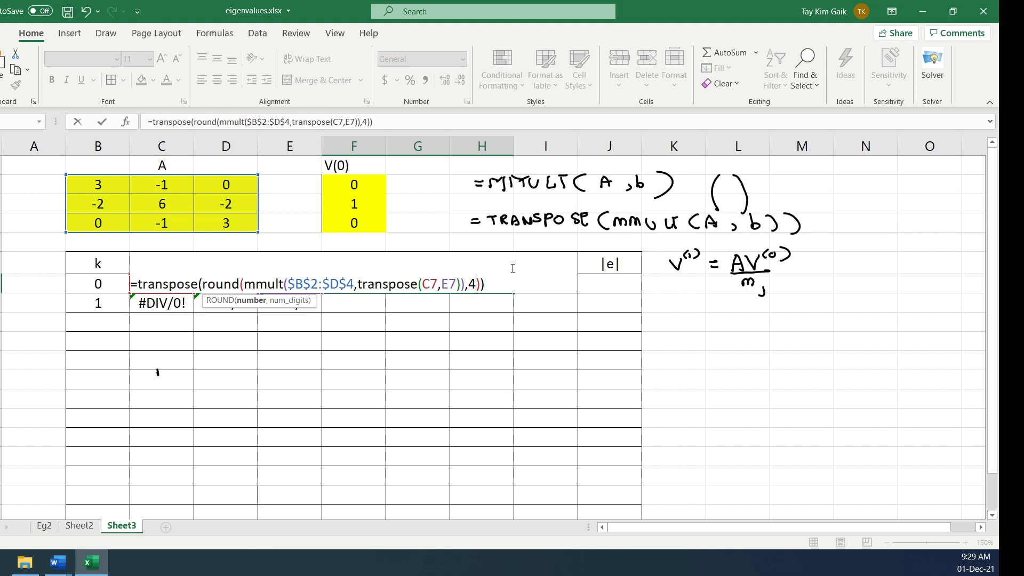
{"action": "key", "text": "Return"}
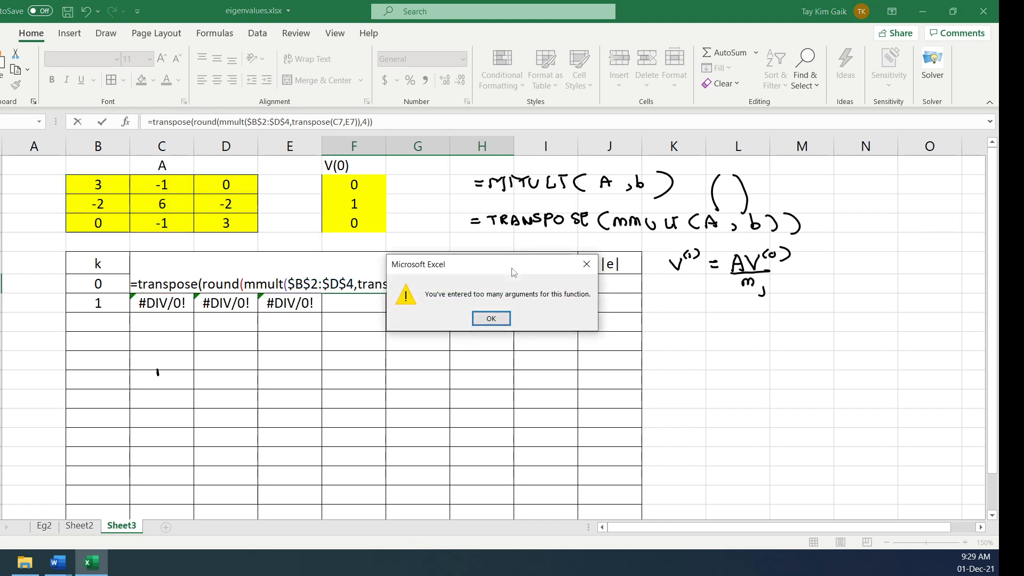
{"action": "left_click", "coordinate": [491, 319]}
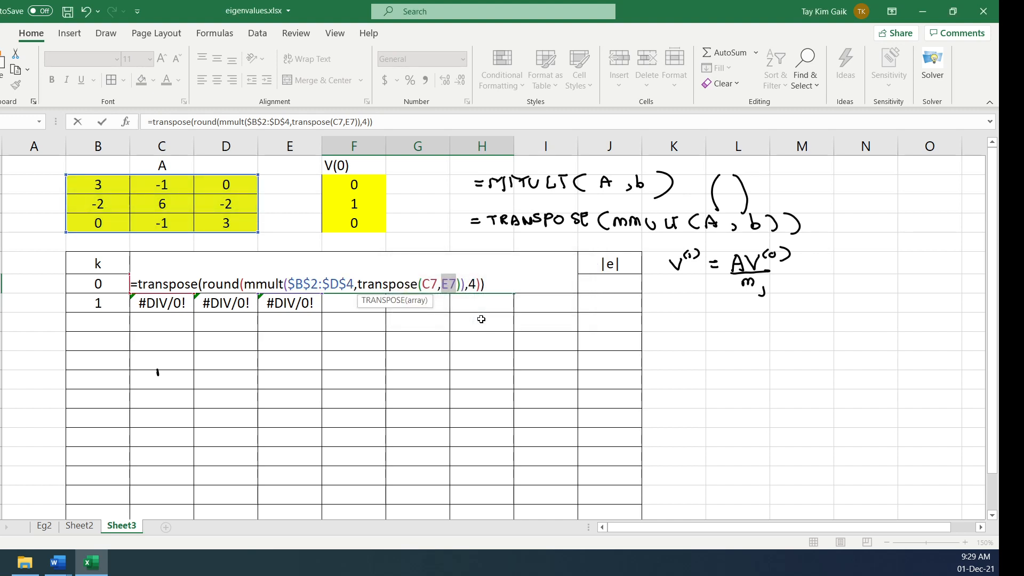
Step: Change the inner TRANSPOSE reference to the range C7:E7 and enter the F7:H7 formula as an array formula
{"action": "left_click", "coordinate": [438, 286]}
{"action": "key", "text": "BackSpace"}
{"action": "type", "text": ":"}
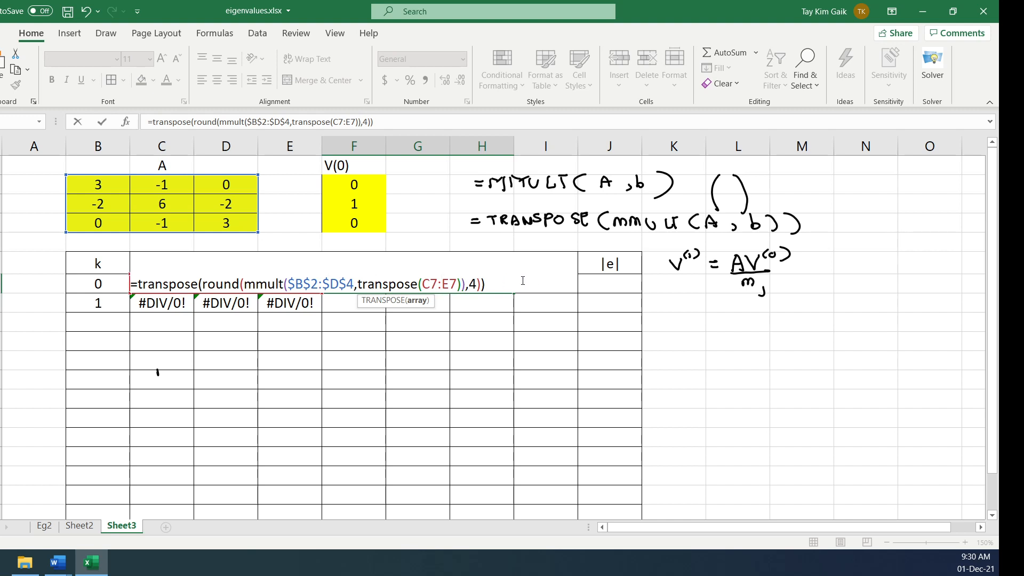
{"action": "key", "text": "ctrl+shift+Return"}
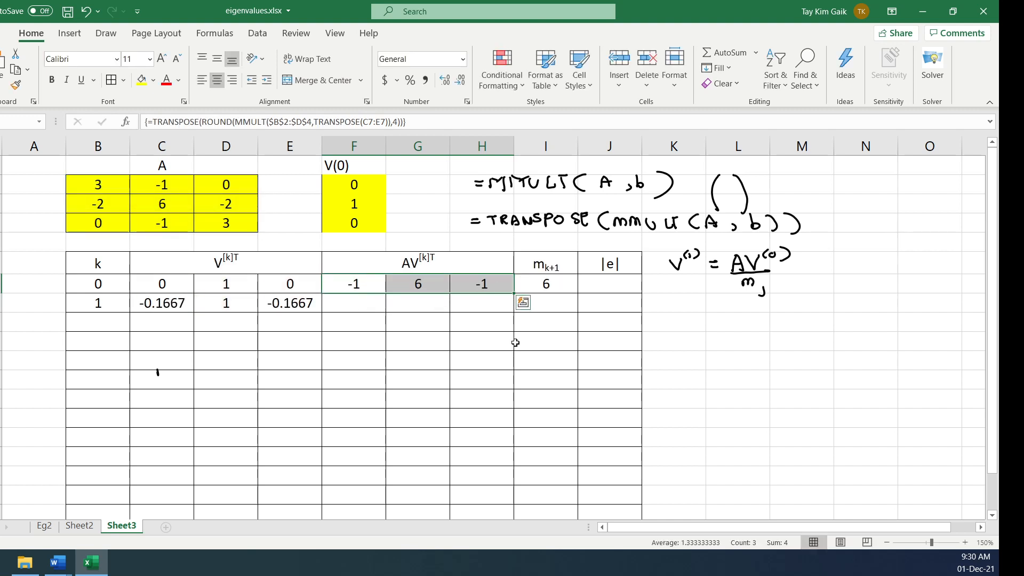
Step: Copy the AV and m formulas in F7:I7 down to the k = 1 row
{"action": "left_click", "coordinate": [539, 288]}
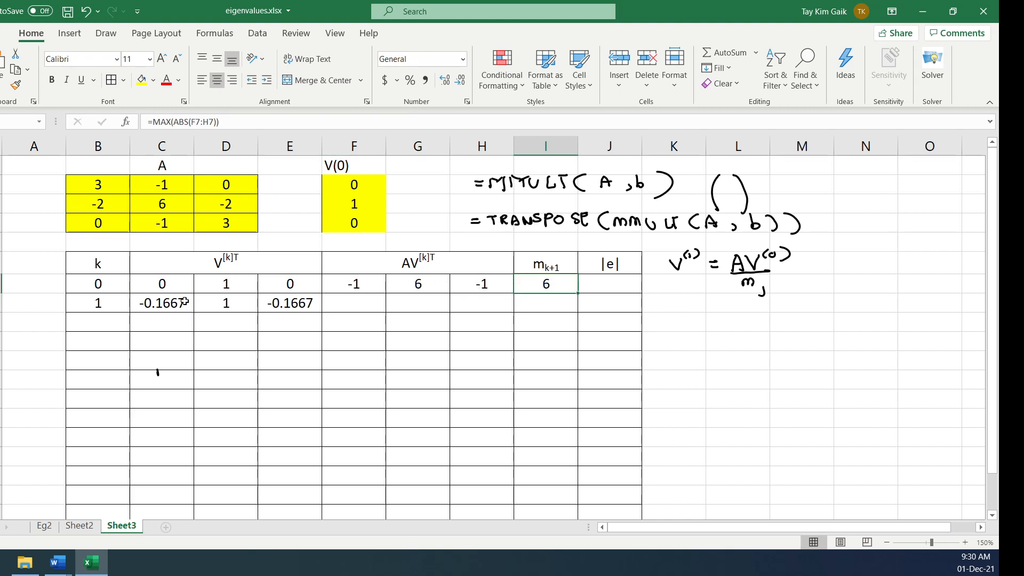
{"action": "left_click", "coordinate": [153, 303]}
{"action": "left_click", "coordinate": [621, 301]}
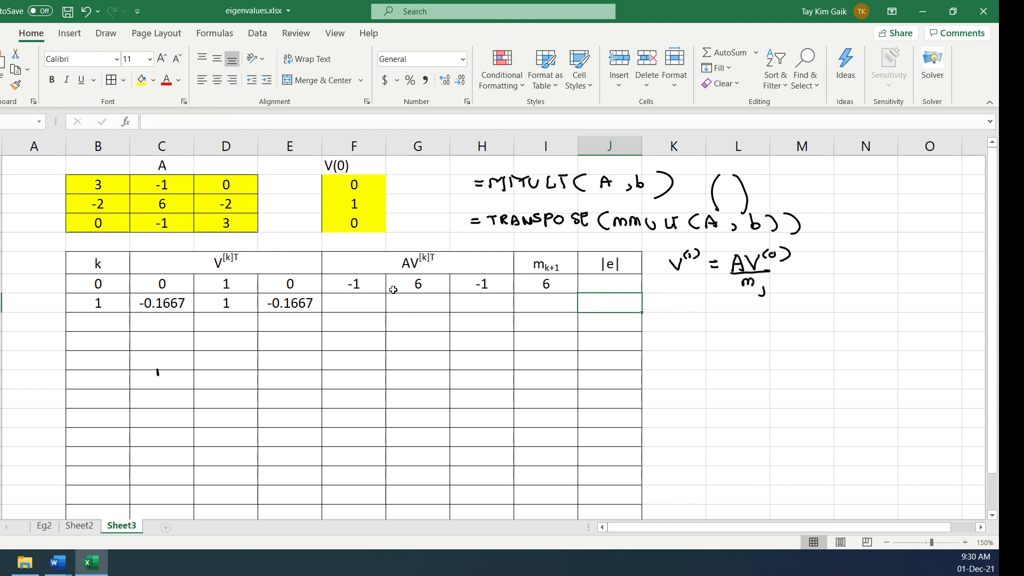
{"action": "left_click_drag", "start_coordinate": [354, 285], "coordinate": [579, 308]}
Step: Enter =abs(I8-I7) as the error formula in J8
{"action": "left_click", "coordinate": [609, 305]}
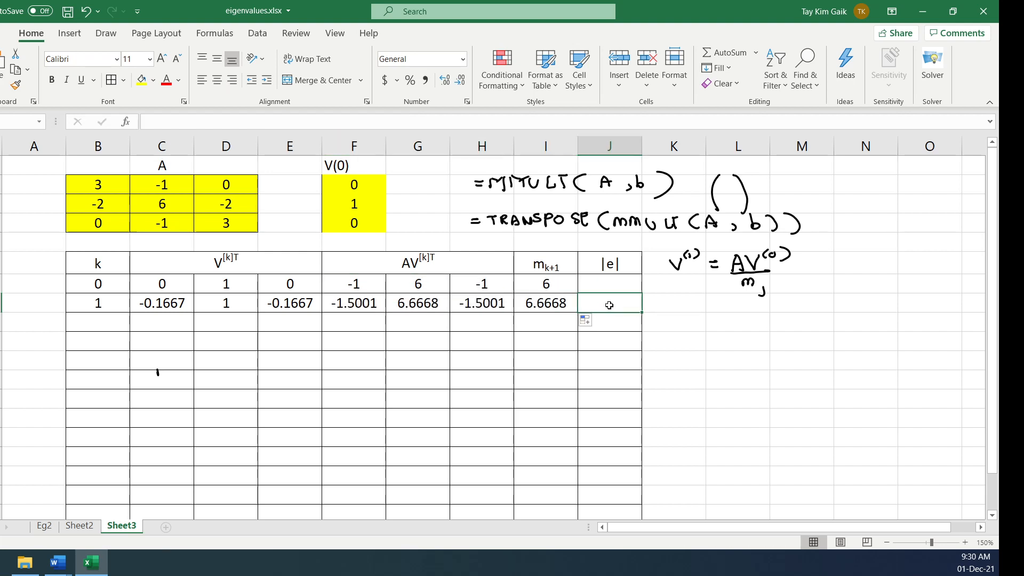
{"action": "type", "text": "=abs("}
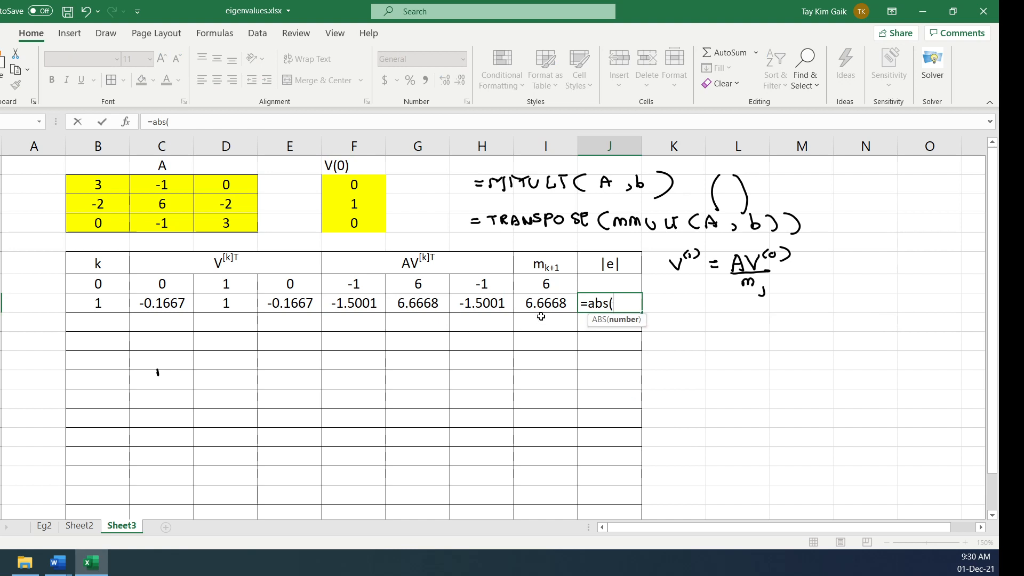
{"action": "left_click", "coordinate": [553, 305]}
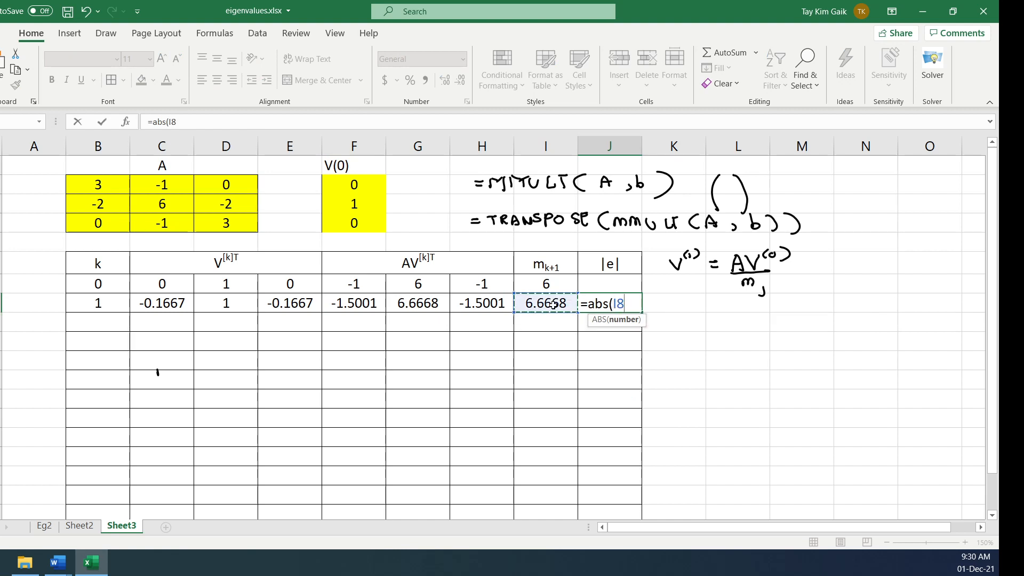
{"action": "type", "text": "-"}
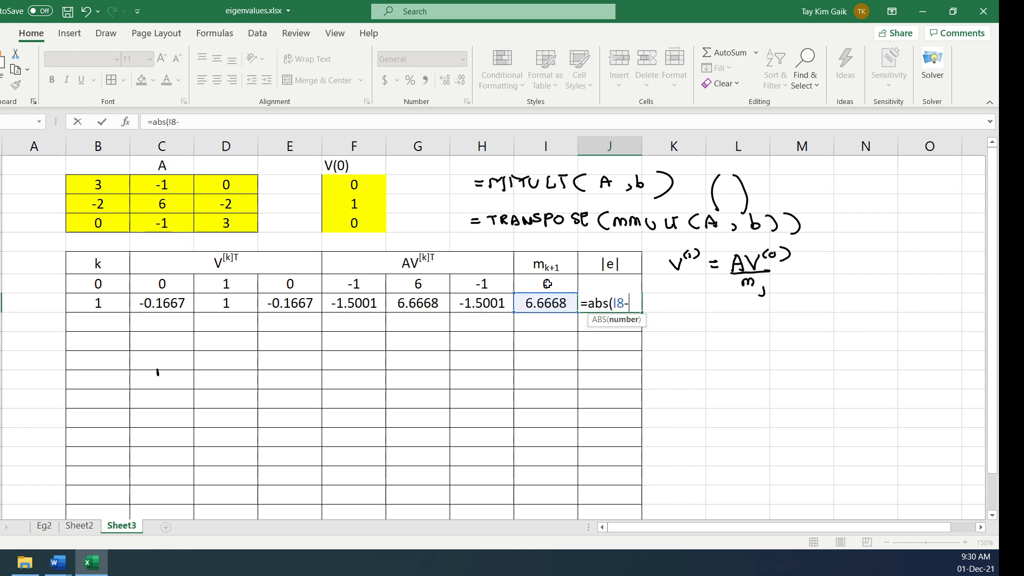
{"action": "left_click", "coordinate": [550, 283]}
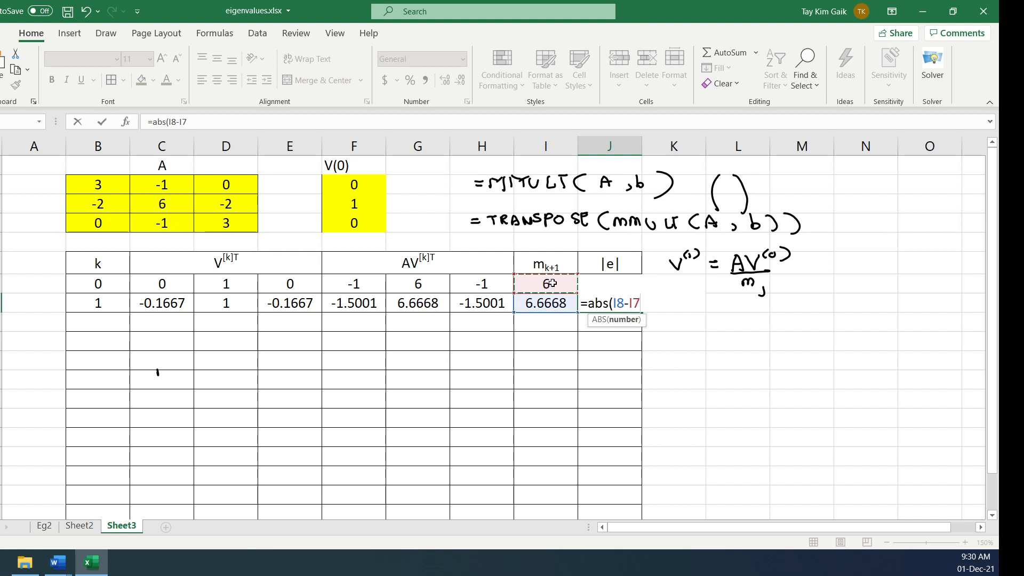
{"action": "type", "text": ")"}
{"action": "key", "text": "Return"}
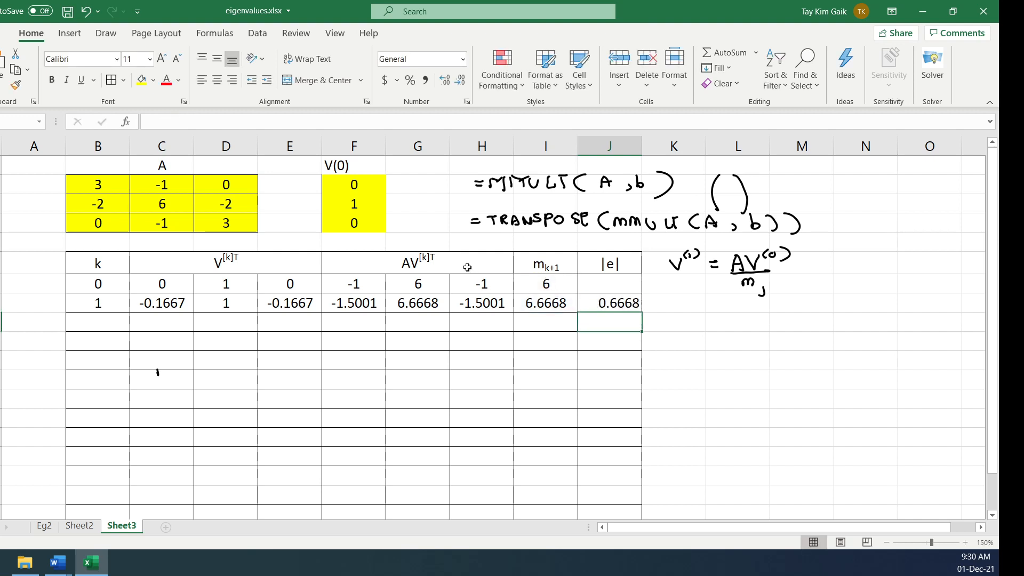
Step: Fill the k = 1 row down through k = 12 and highlight the k = 7 error cell in yellow
{"action": "left_click_drag", "start_coordinate": [80, 308], "coordinate": [628, 536]}
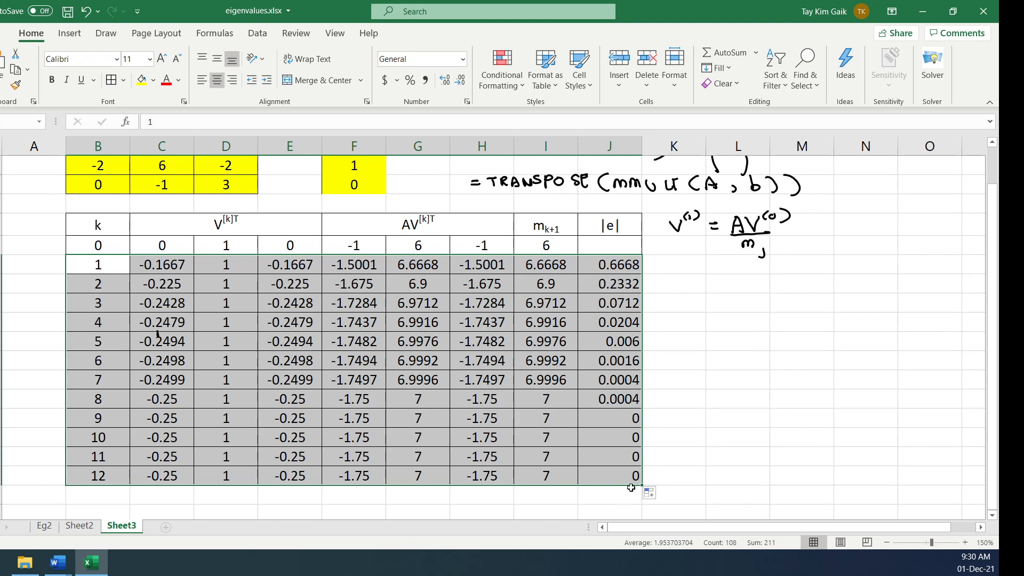
{"action": "left_click", "coordinate": [611, 381]}
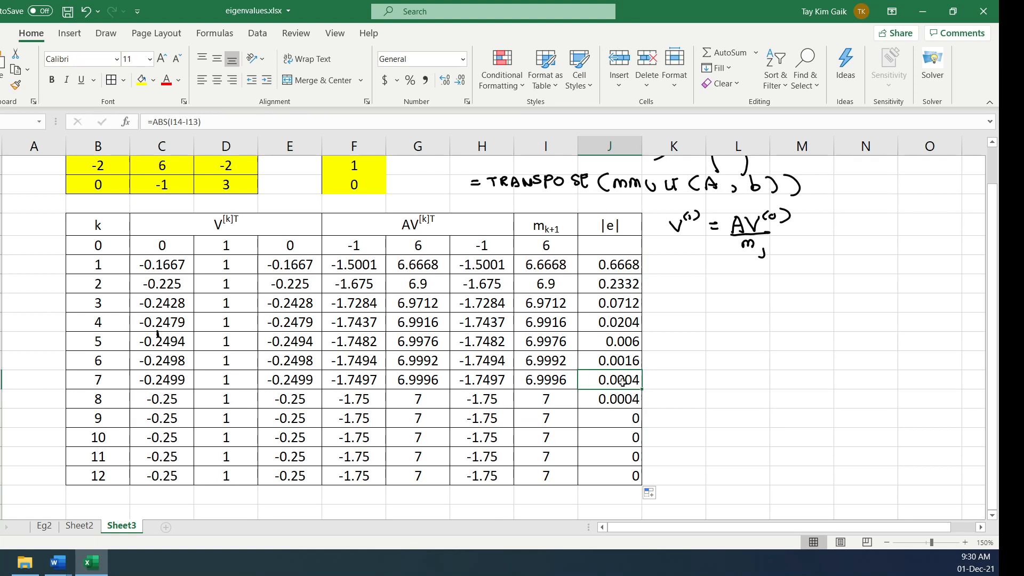
{"action": "left_click", "coordinate": [142, 80]}
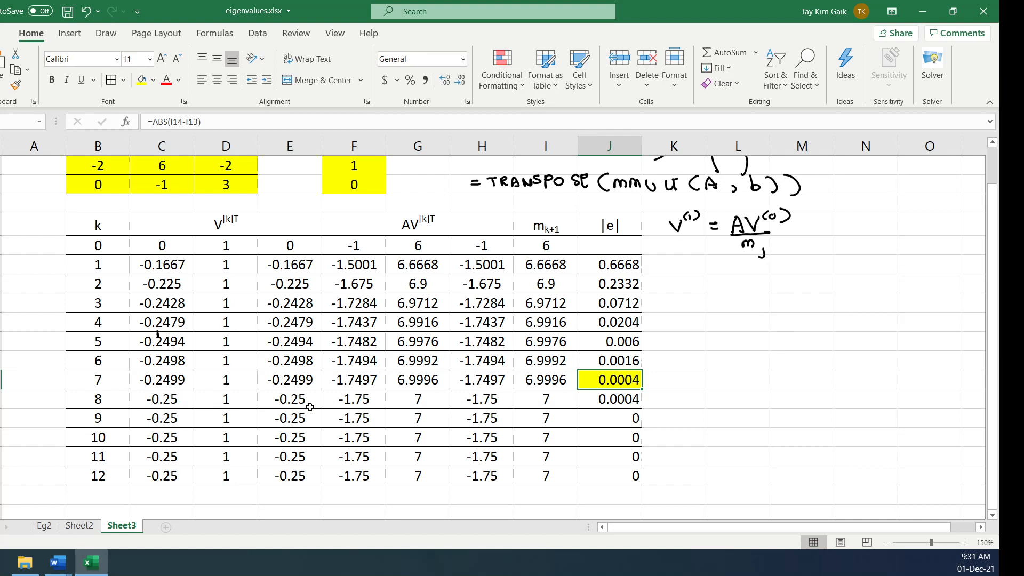
Step: Clear the AV, m and |e| cells for k = 8 to 12 and the V cells for k = 9 to 12
{"action": "left_click_drag", "start_coordinate": [350, 403], "coordinate": [602, 476]}
{"action": "key", "text": "Delete"}
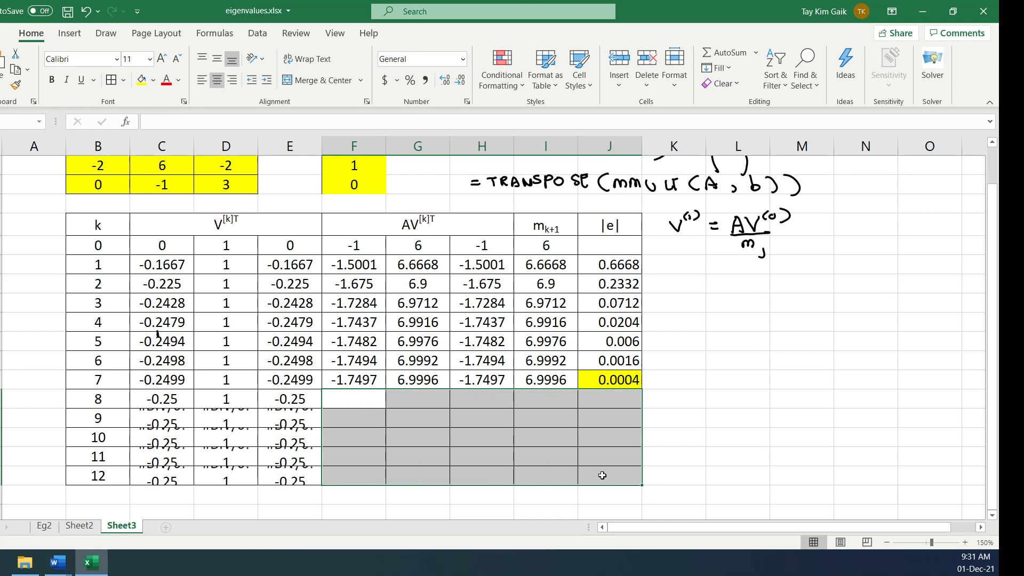
{"action": "left_click_drag", "start_coordinate": [146, 418], "coordinate": [283, 475]}
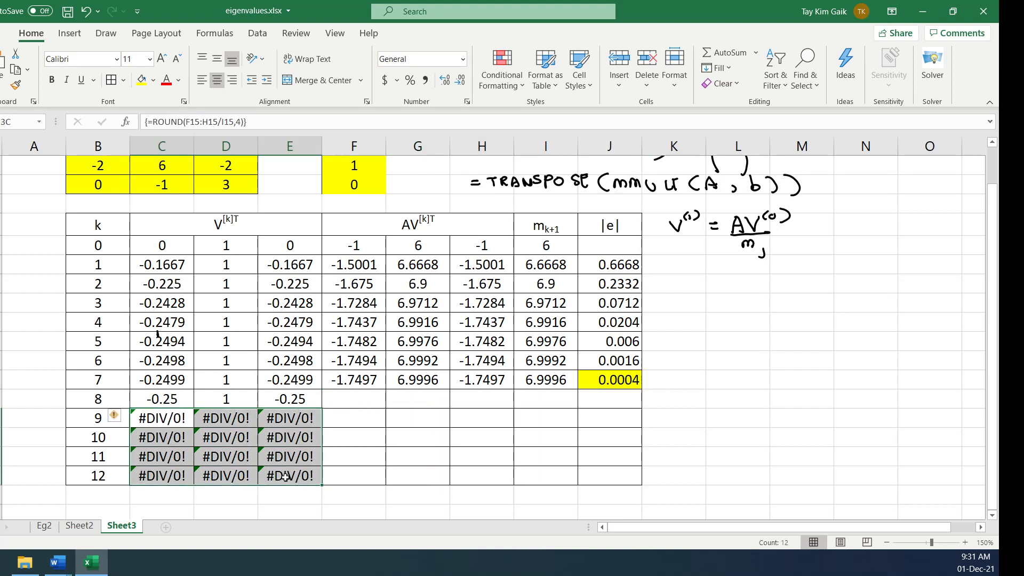
{"action": "key", "text": "Delete"}
{"action": "left_click", "coordinate": [867, 399]}
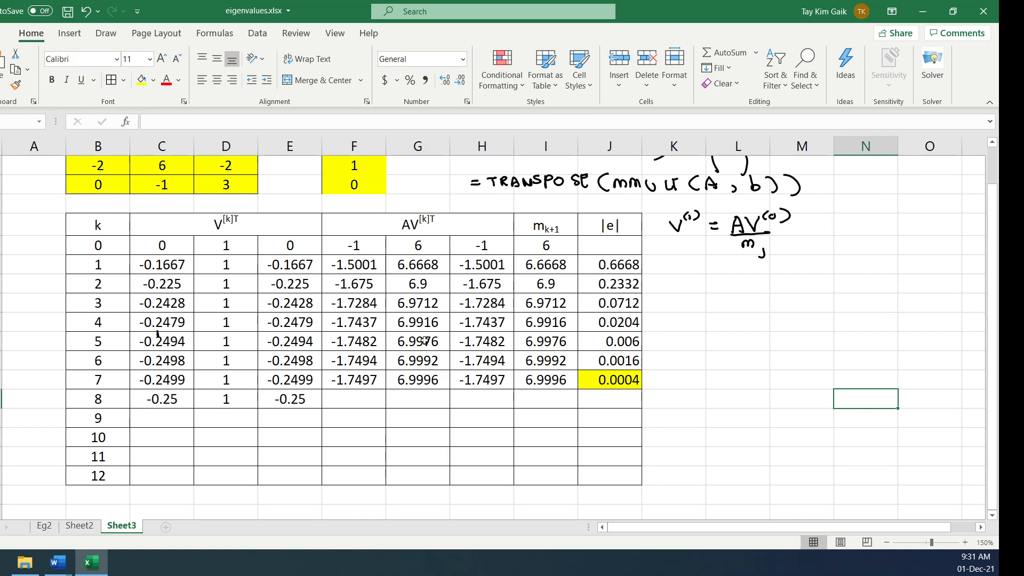
Step: Review the iteration tables on the Eg2 and Sheet2 sheets and return to Sheet3
{"action": "left_click_drag", "start_coordinate": [992, 207], "coordinate": [990, 170]}
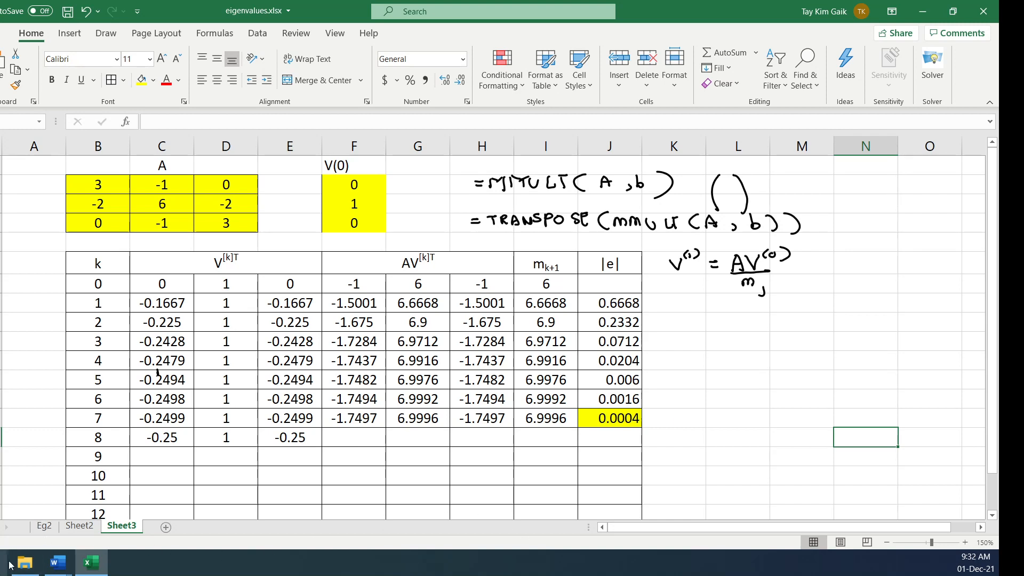
{"action": "left_click", "coordinate": [52, 528]}
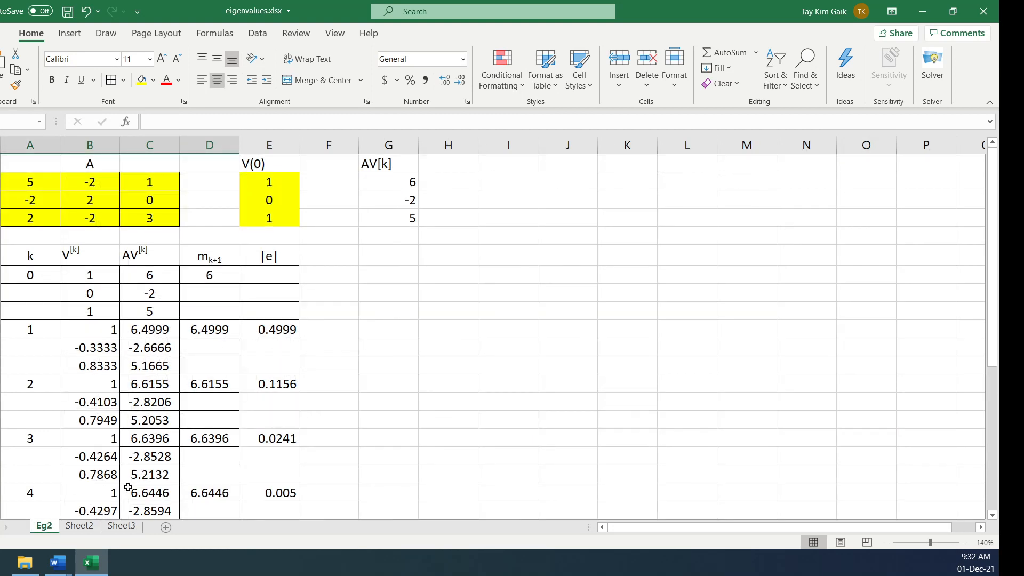
{"action": "left_click", "coordinate": [85, 530]}
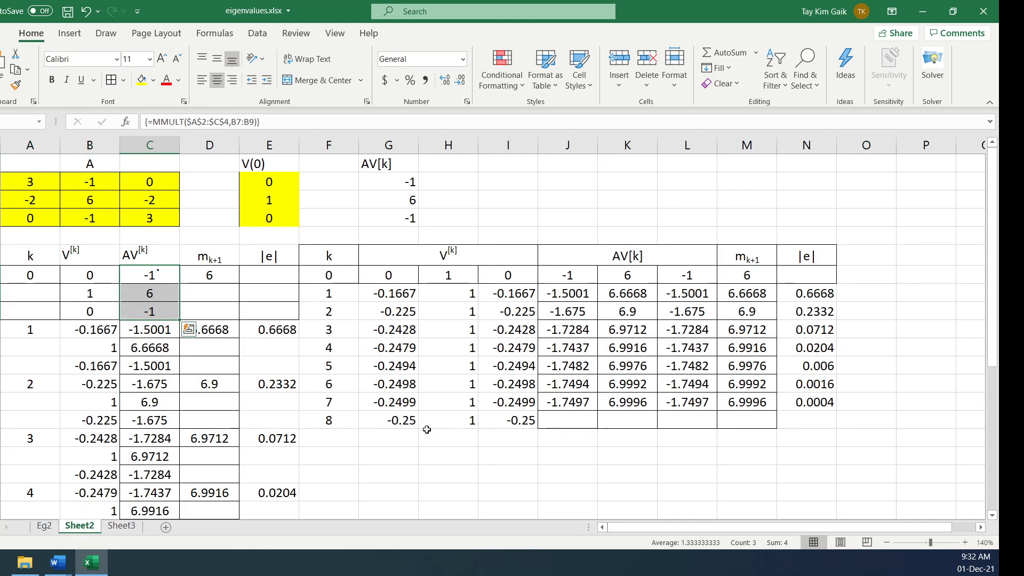
{"action": "left_click", "coordinate": [128, 529]}
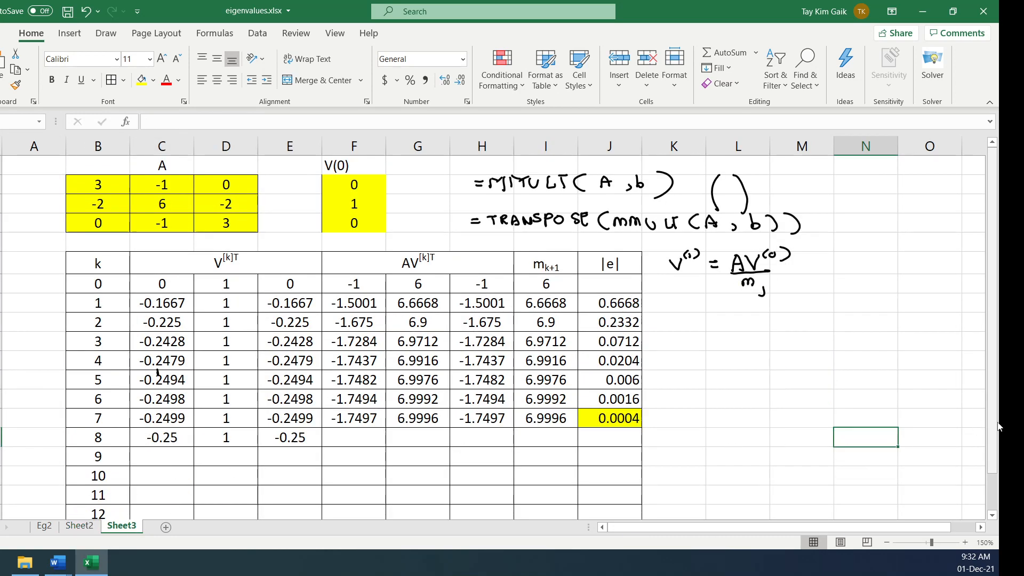
Step: Start a note in column C directly below the table reading "since |m8-m7| < epsilon = 0.0005"
{"action": "scroll", "coordinate": [1000, 451], "scroll_direction": "down", "scroll_amount": 1}
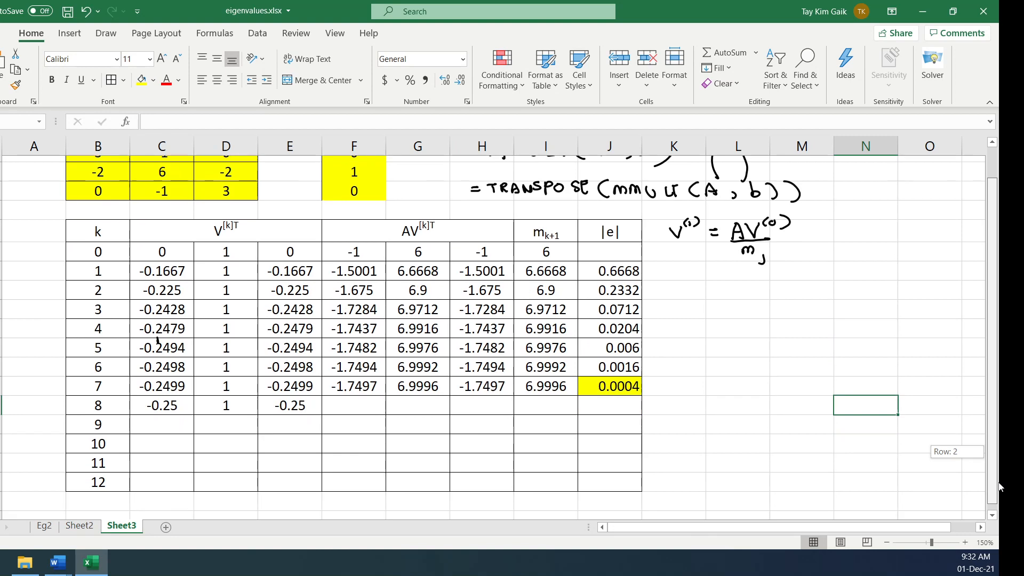
{"action": "left_click", "coordinate": [133, 497]}
{"action": "type", "text": "since"}
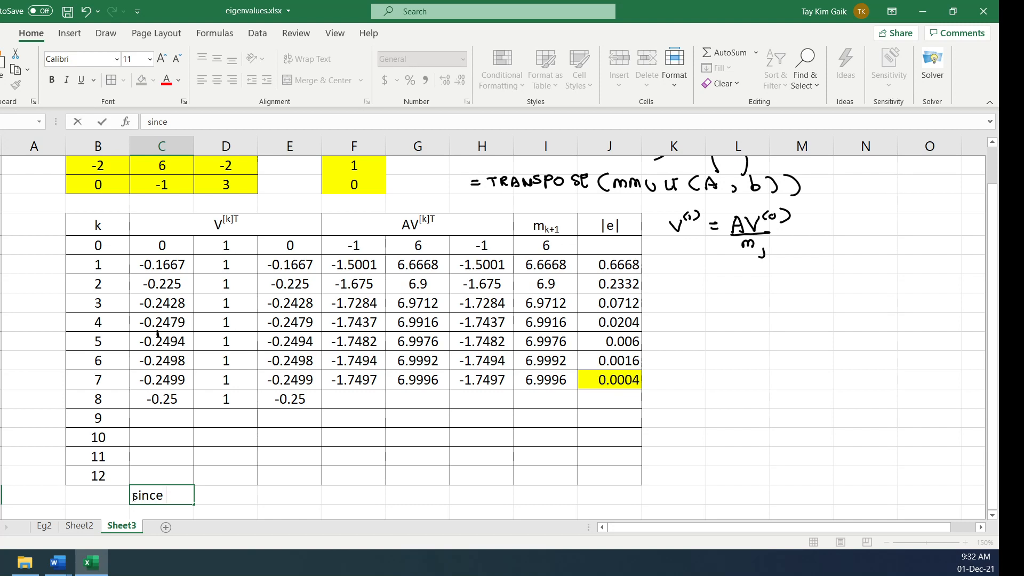
{"action": "type", "text": " |m8-m7| < epsol"}
{"action": "key", "text": "BackSpace"}
{"action": "key", "text": "BackSpace"}
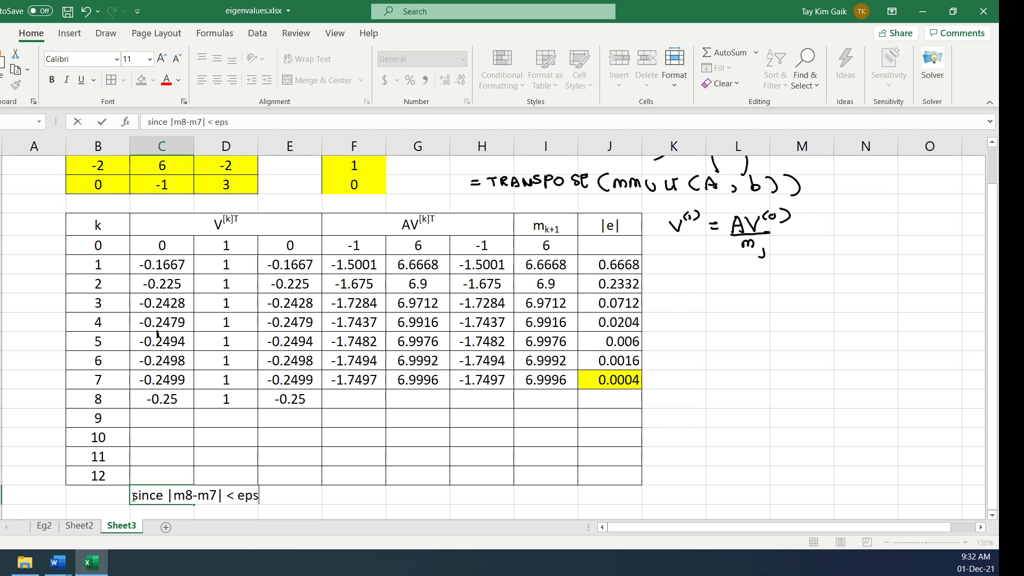
{"action": "type", "text": "ilon = 0.000"}
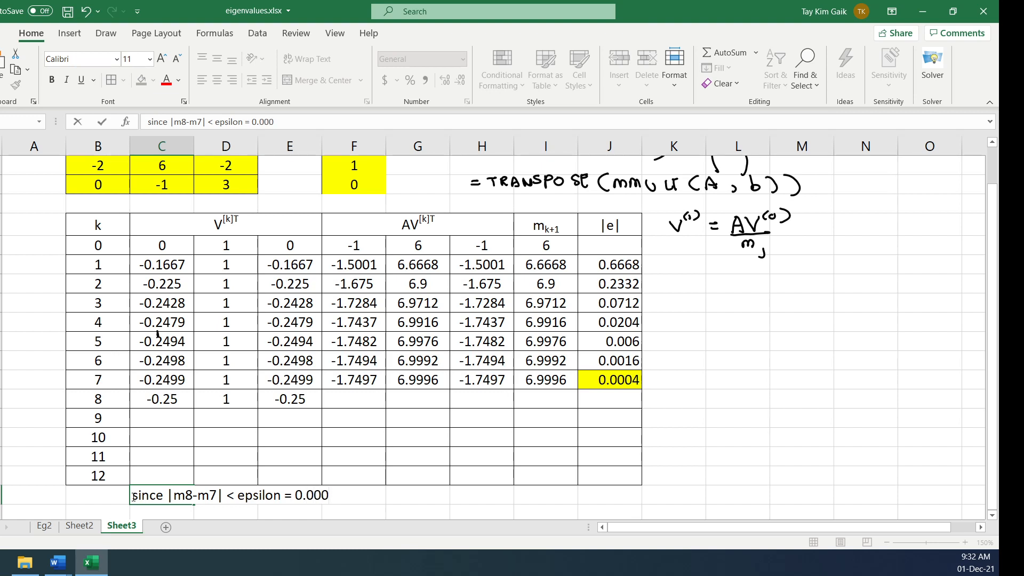
{"action": "type", "text": "5"}
Step: Insert =0.0004 before the less-than sign in the convergence note
{"action": "left_click", "coordinate": [230, 497]}
{"action": "type", "text": "="}
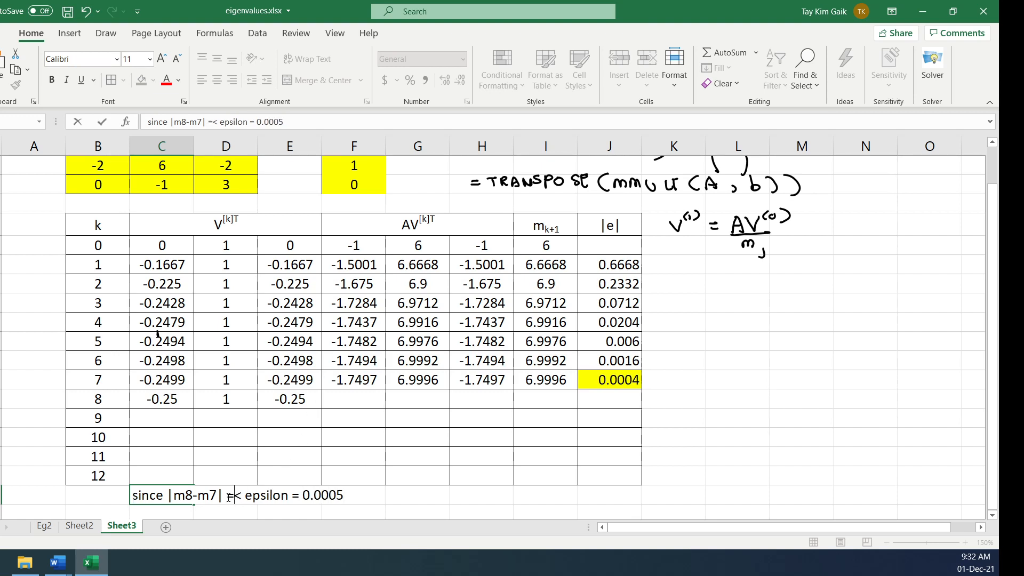
{"action": "type", "text": "0.000"}
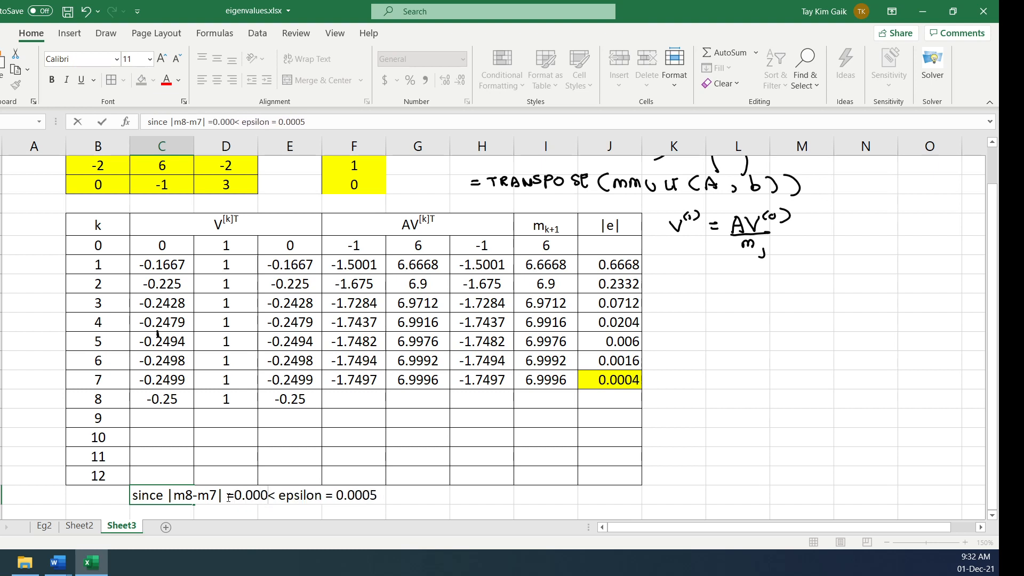
{"action": "type", "text": "4"}
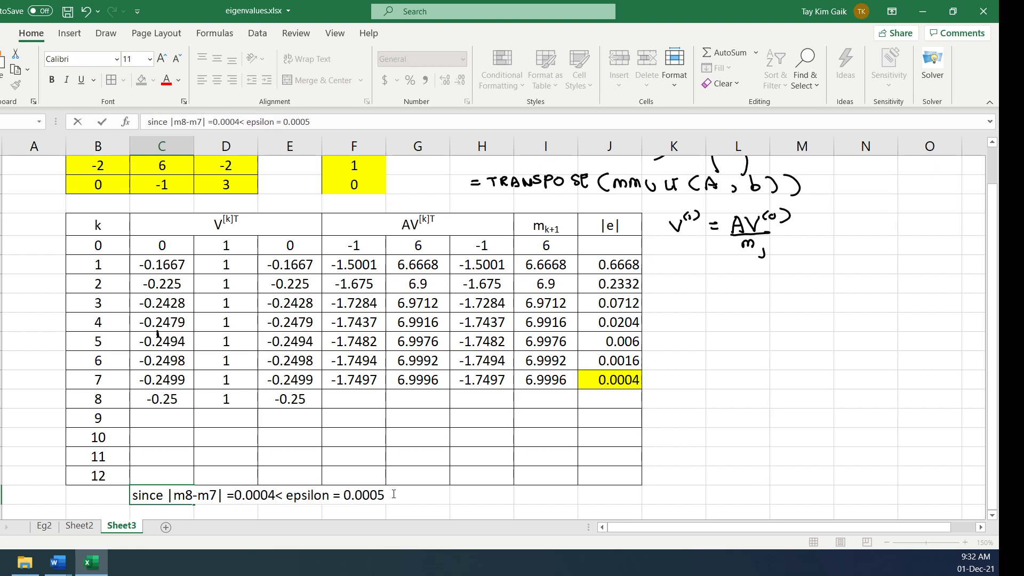
Step: Append ", thus" to the convergence note and finish the cell entry
{"action": "type", "text": ", thi"}
{"action": "type", "text": "i"}
{"action": "key", "text": "BackSpace"}
{"action": "type", "text": "us"}
{"action": "left_click", "coordinate": [73, 36]}
{"action": "left_click", "coordinate": [113, 37]}
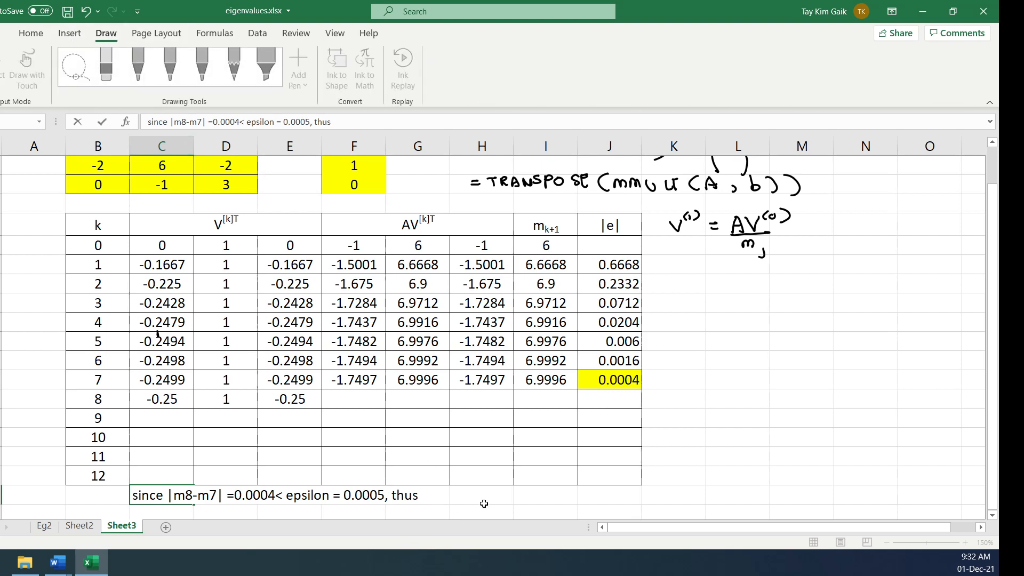
{"action": "left_click", "coordinate": [669, 499]}
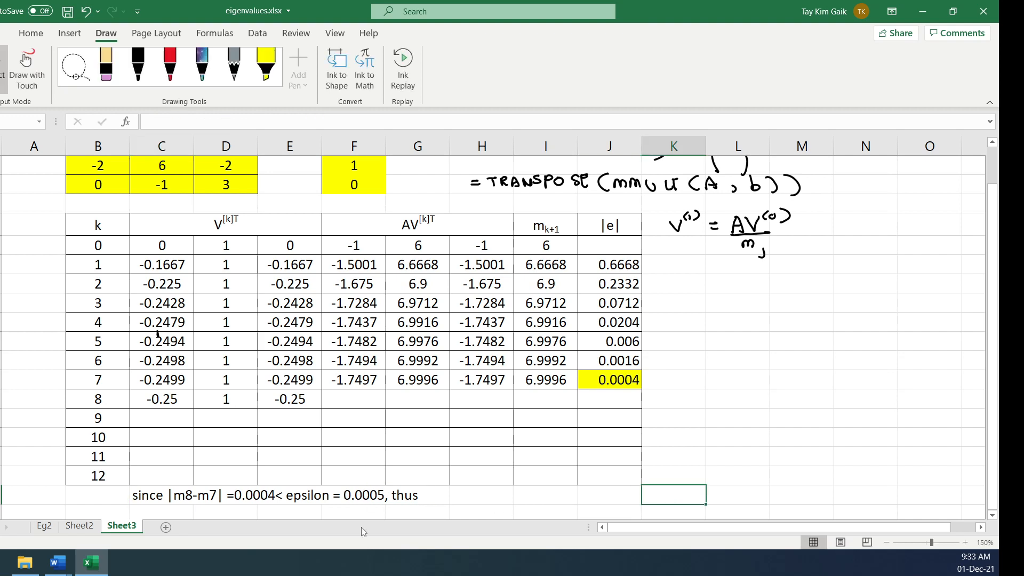
Step: Handwrite "λ1 = m8 = 6.9996, V1 =" in black ink beside the convergence note
{"action": "left_click", "coordinate": [462, 499]}
{"action": "left_click", "coordinate": [462, 500]}
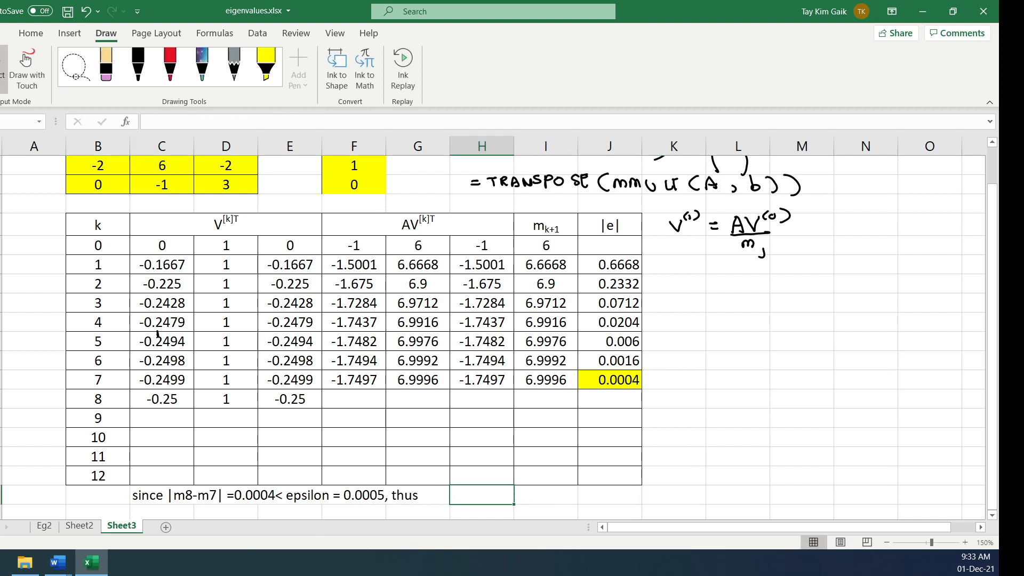
{"action": "left_click", "coordinate": [138, 66]}
{"action": "mouse_move", "coordinate": [467, 492]}
{"action": "left_mouse_down"}
{"action": "mouse_move", "coordinate": [454, 499]}
{"action": "mouse_move", "coordinate": [466, 492]}
{"action": "mouse_move", "coordinate": [473, 507]}
{"action": "mouse_move", "coordinate": [491, 492]}
{"action": "left_mouse_up"}
{"action": "left_click_drag", "start_coordinate": [484, 498], "coordinate": [510, 500]}
{"action": "mouse_move", "coordinate": [517, 497]}
{"action": "left_mouse_down"}
{"action": "mouse_move", "coordinate": [511, 511]}
{"action": "mouse_move", "coordinate": [508, 503]}
{"action": "left_mouse_up"}
{"action": "mouse_move", "coordinate": [526, 496]}
{"action": "left_mouse_down"}
{"action": "mouse_move", "coordinate": [570, 498]}
{"action": "mouse_move", "coordinate": [581, 488]}
{"action": "mouse_move", "coordinate": [585, 503]}
{"action": "left_mouse_up"}
{"action": "left_click", "coordinate": [556, 495]}
{"action": "left_click_drag", "start_coordinate": [603, 489], "coordinate": [599, 503]}
{"action": "mouse_move", "coordinate": [619, 486]}
{"action": "left_mouse_down"}
{"action": "mouse_move", "coordinate": [614, 497]}
{"action": "mouse_move", "coordinate": [629, 505]}
{"action": "left_mouse_up"}
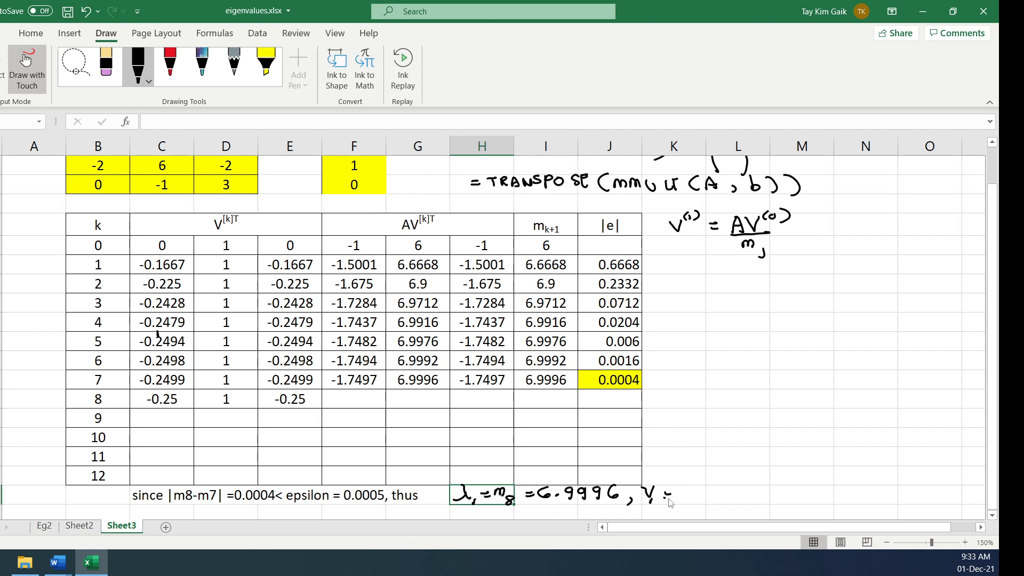
Step: Continue the handwritten result with V[8] = (-0.25, , -0.25) and a superscript T after the closing bracket
{"action": "left_click_drag", "start_coordinate": [669, 498], "coordinate": [721, 493]}
{"action": "left_click_drag", "start_coordinate": [724, 495], "coordinate": [795, 501]}
{"action": "mouse_move", "coordinate": [836, 490]}
{"action": "left_mouse_down"}
{"action": "mouse_move", "coordinate": [834, 498]}
{"action": "mouse_move", "coordinate": [902, 496]}
{"action": "left_mouse_up"}
{"action": "left_click_drag", "start_coordinate": [905, 490], "coordinate": [921, 499]}
{"action": "mouse_move", "coordinate": [926, 482]}
{"action": "left_mouse_down"}
{"action": "mouse_move", "coordinate": [936, 493]}
{"action": "mouse_move", "coordinate": [919, 504]}
{"action": "left_mouse_up"}
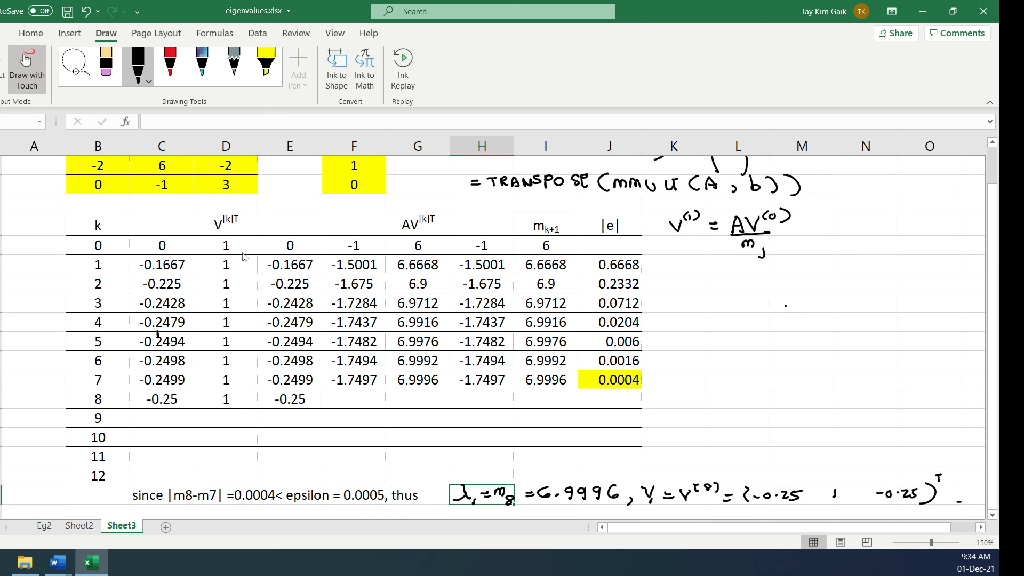
Step: Copy the 3×3 matrix A from sheet Eg2 and paste it over matrix A in B2:D4 on Sheet3
{"action": "left_click", "coordinate": [44, 526]}
{"action": "left_click_drag", "start_coordinate": [26, 181], "coordinate": [143, 215]}
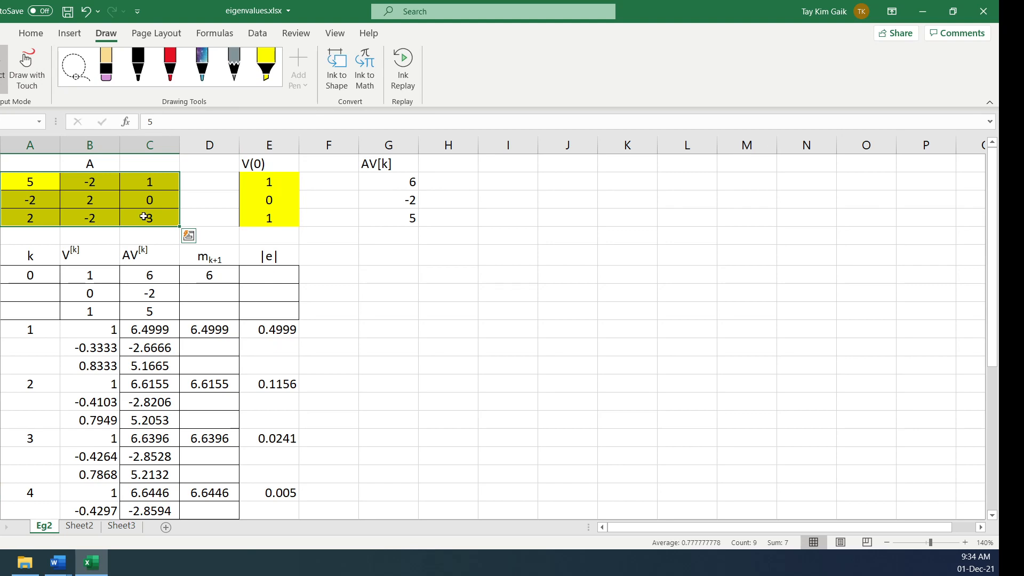
{"action": "key", "text": "ctrl+c"}
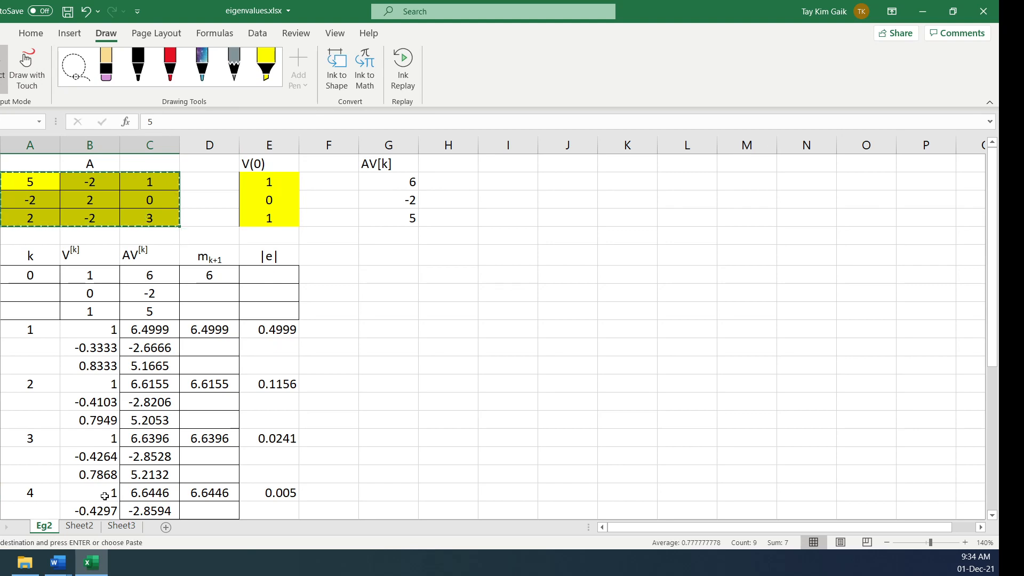
{"action": "left_click", "coordinate": [122, 526]}
{"action": "scroll", "coordinate": [994, 307], "scroll_direction": "up", "scroll_amount": 1}
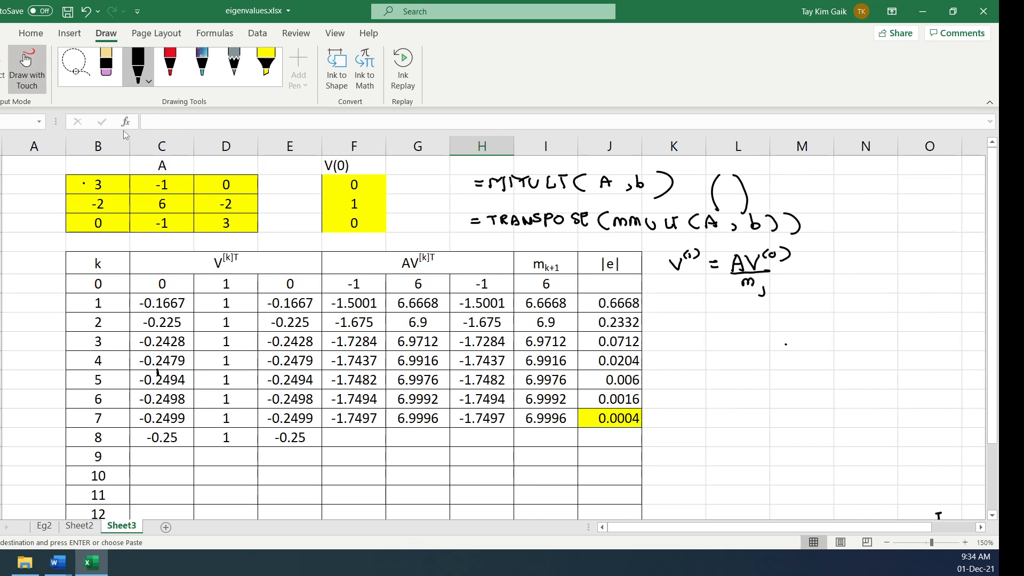
{"action": "left_click", "coordinate": [4, 69]}
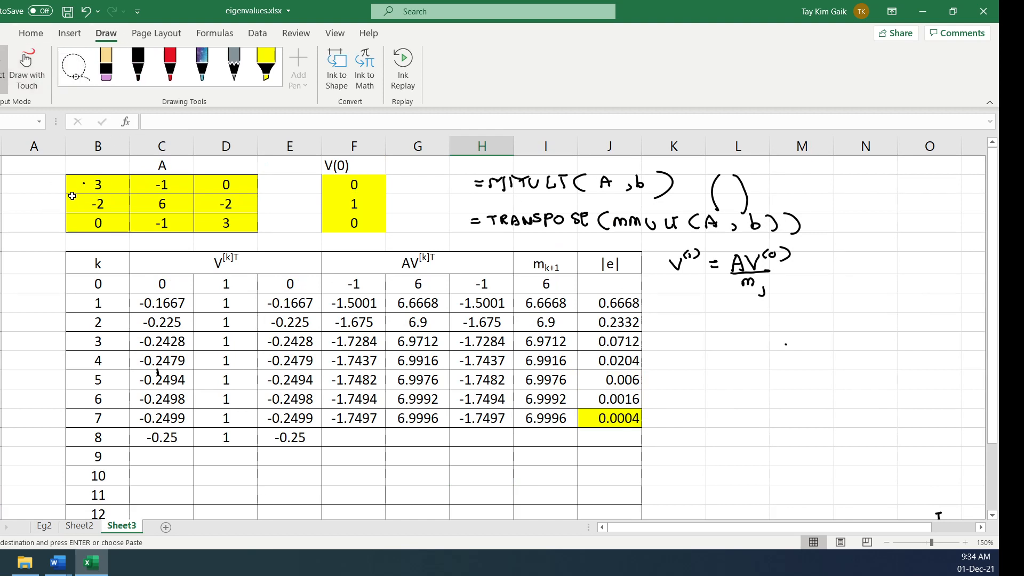
{"action": "mouse_move", "coordinate": [77, 184]}
{"action": "left_mouse_down"}
{"action": "mouse_move", "coordinate": [93, 205]}
{"action": "mouse_move", "coordinate": [224, 208]}
{"action": "mouse_move", "coordinate": [222, 224]}
{"action": "left_mouse_up"}
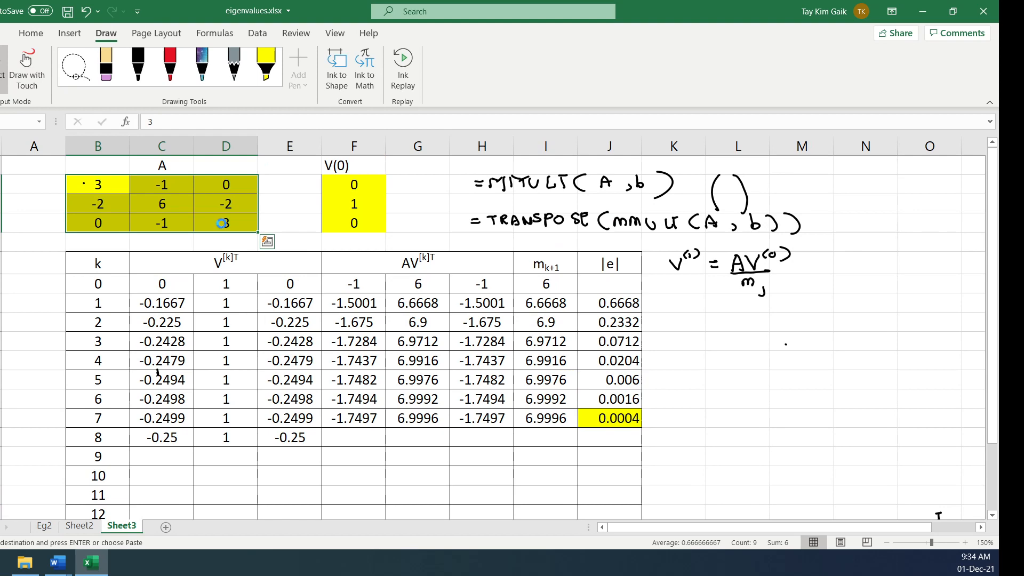
{"action": "key", "text": "ctrl+v"}
{"action": "left_click", "coordinate": [805, 340]}
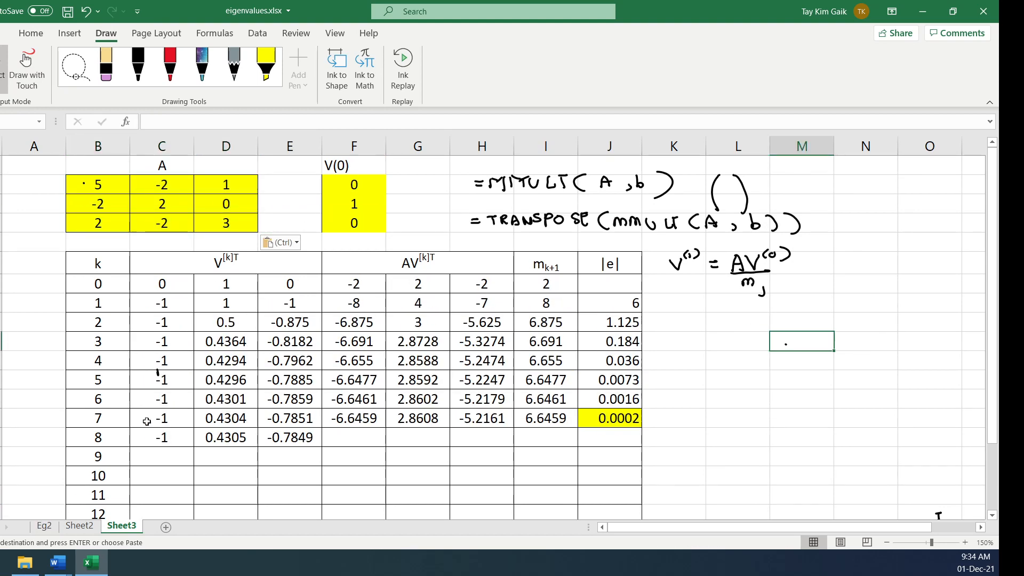
Step: Set the starting vector V(0) in F2:F4 to 1, 0, 1
{"action": "left_click", "coordinate": [355, 184]}
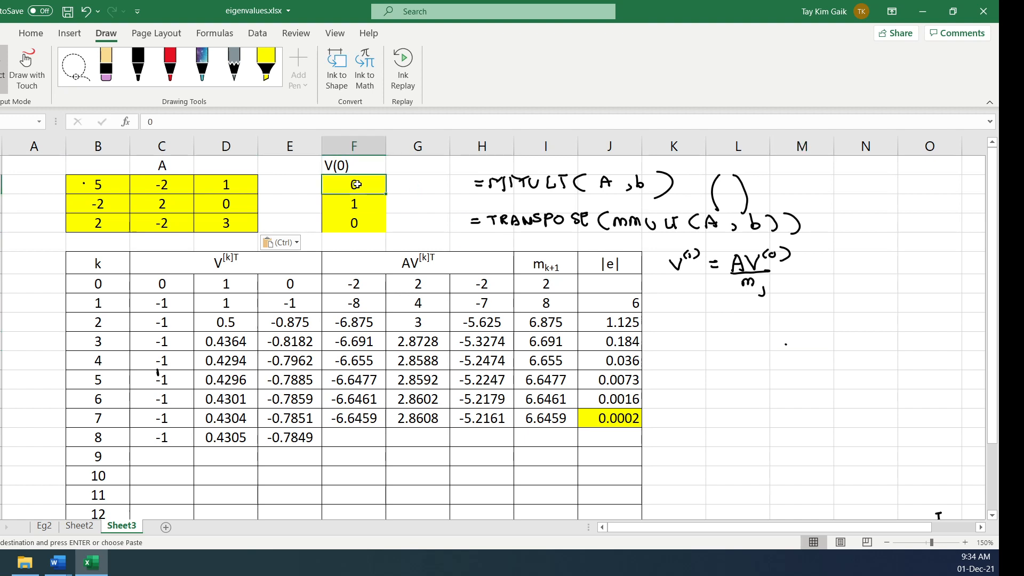
{"action": "type", "text": "1"}
{"action": "key", "text": "Return"}
{"action": "type", "text": "0"}
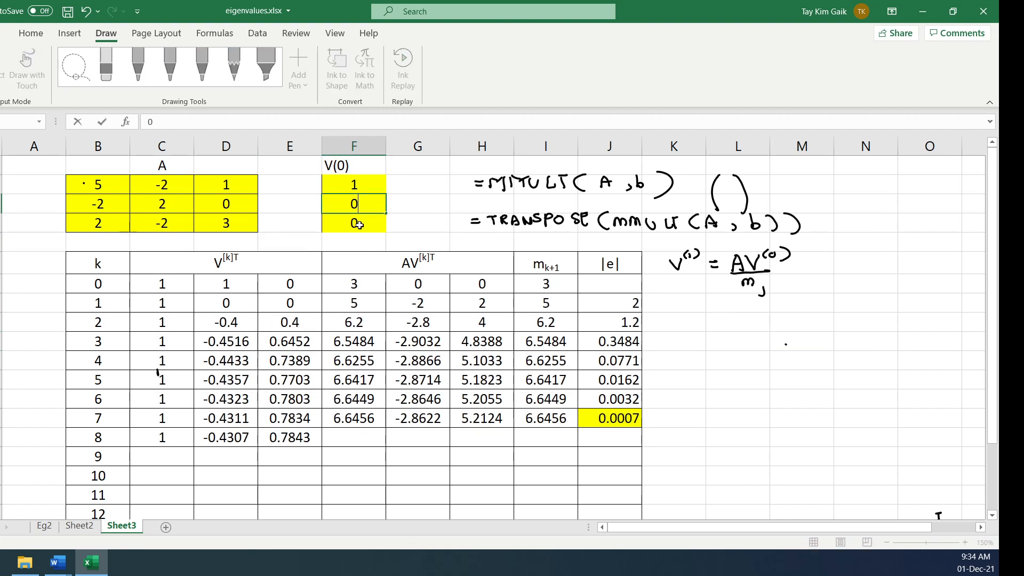
{"action": "key", "text": "Return"}
{"action": "type", "text": "1"}
{"action": "left_click", "coordinate": [729, 315]}
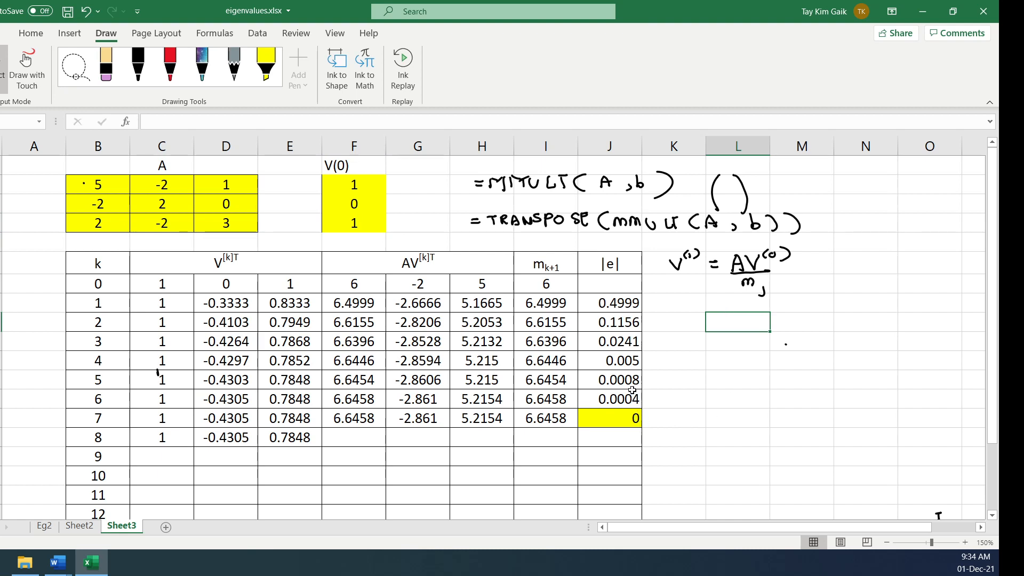
Step: Fill the m value in the k = 6 row, cell I13, with yellow
{"action": "left_click", "coordinate": [599, 402]}
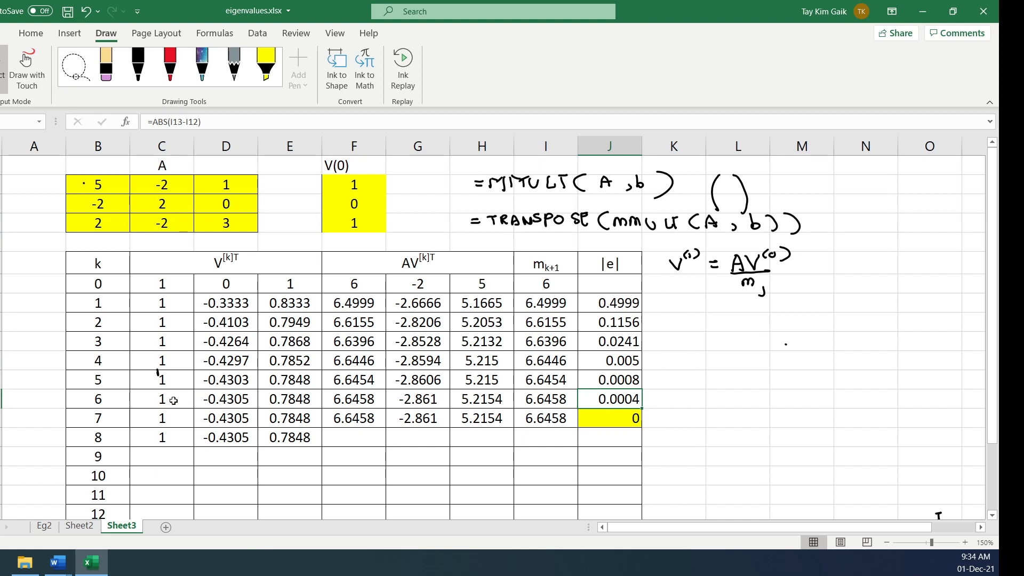
{"action": "left_click_drag", "start_coordinate": [152, 424], "coordinate": [233, 420]}
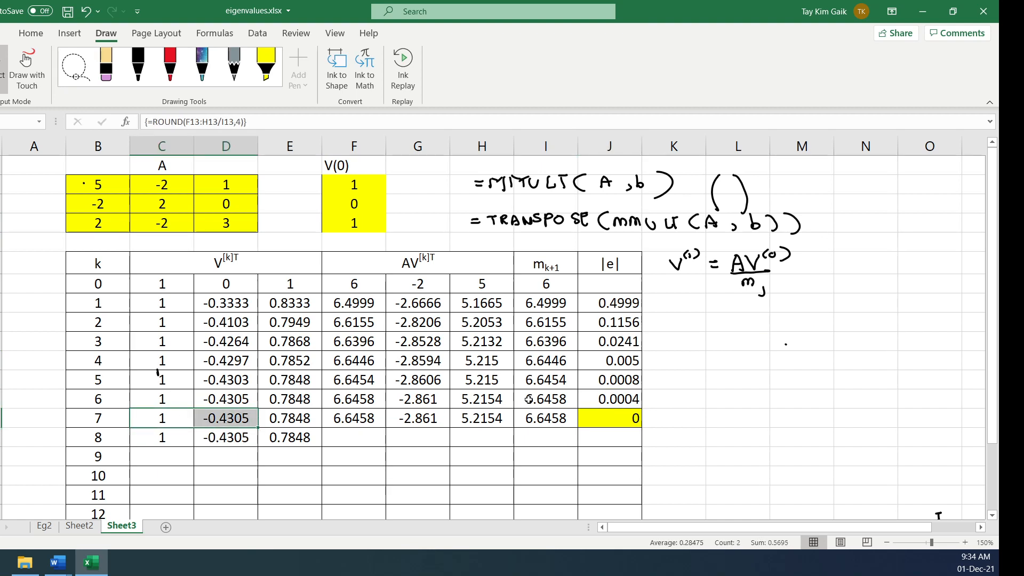
{"action": "left_click", "coordinate": [547, 399]}
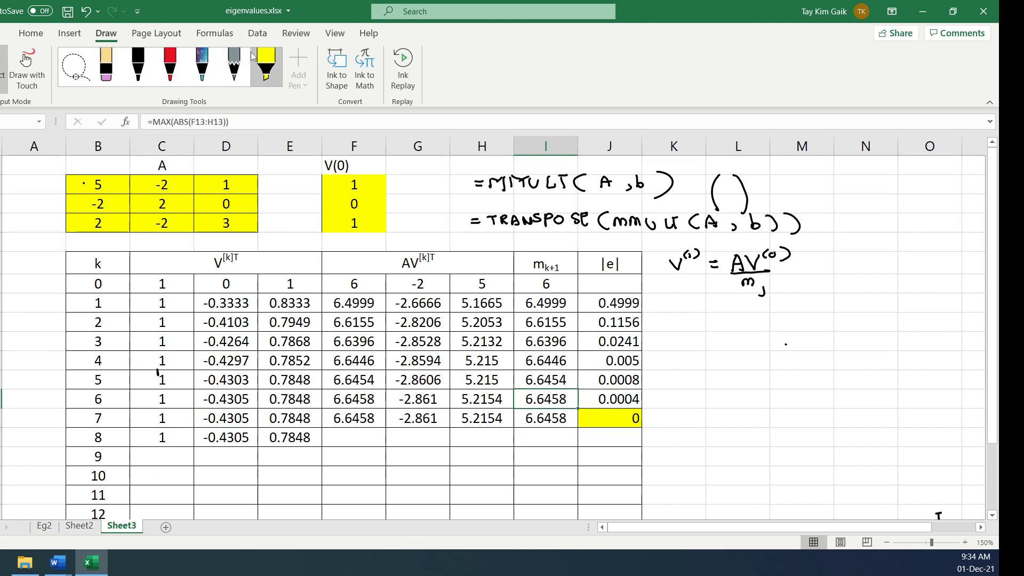
{"action": "left_click", "coordinate": [31, 33]}
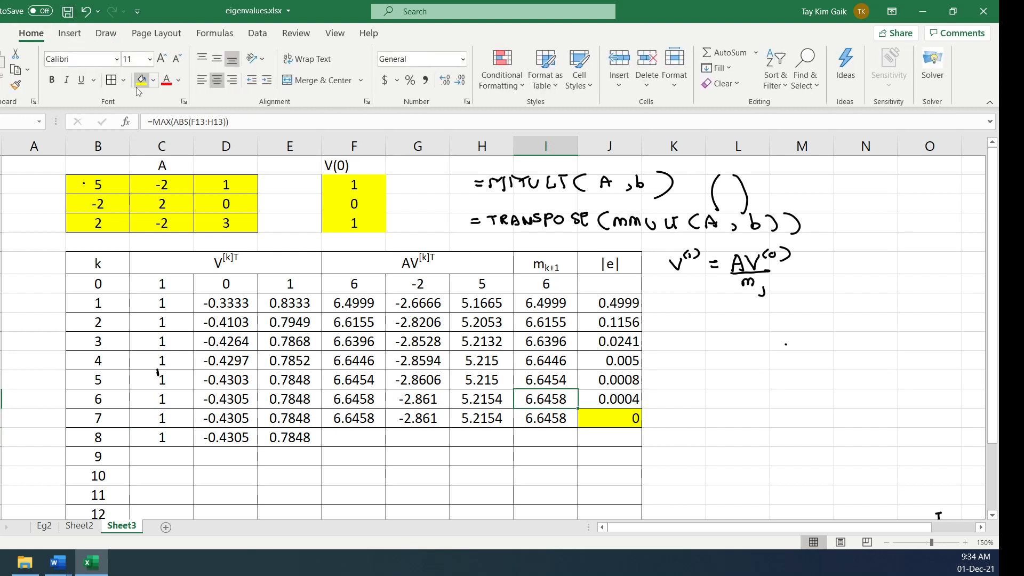
{"action": "left_click", "coordinate": [141, 80]}
Step: Try to clear part of the k = 7 row, first G14:J14 and then G14:I14
{"action": "left_click_drag", "start_coordinate": [151, 419], "coordinate": [606, 414]}
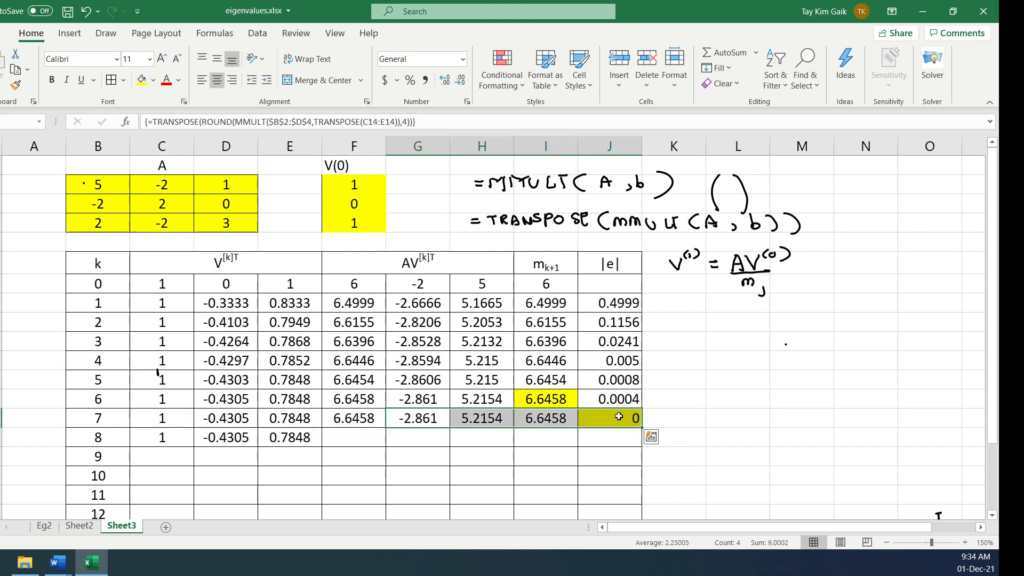
{"action": "key", "text": "Delete"}
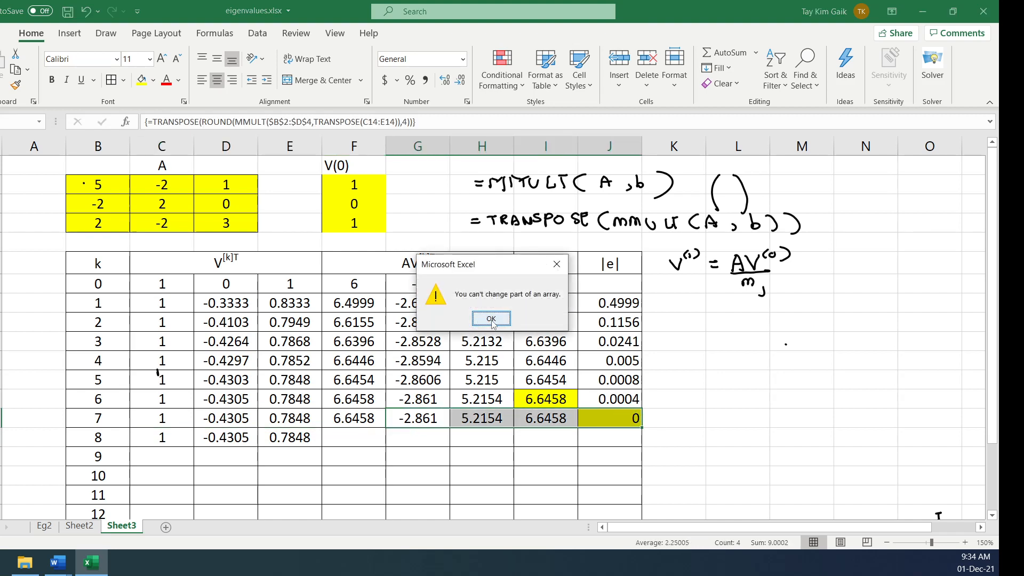
{"action": "left_click", "coordinate": [492, 319]}
{"action": "left_click", "coordinate": [738, 399]}
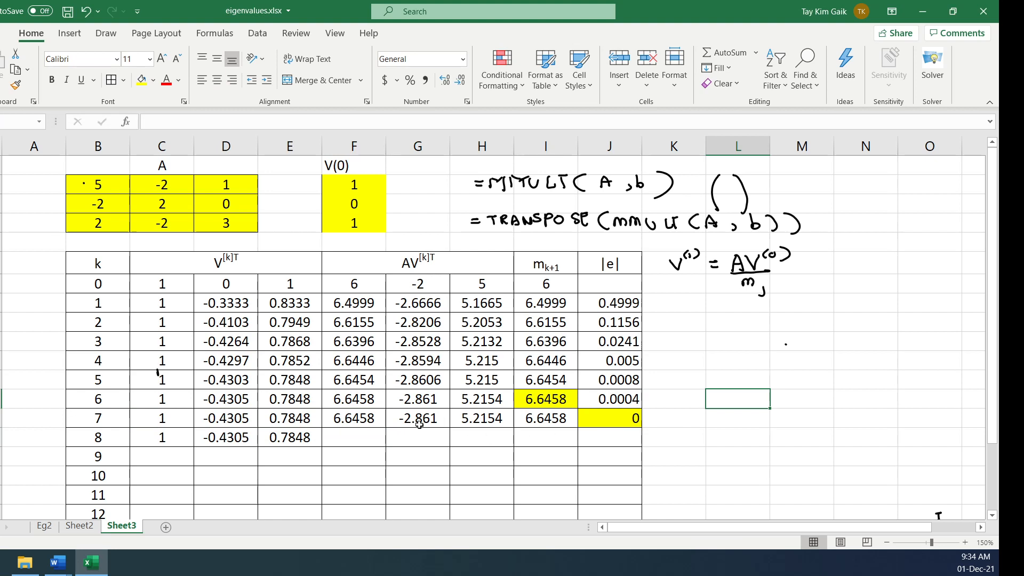
{"action": "left_click_drag", "start_coordinate": [402, 420], "coordinate": [539, 421]}
{"action": "key", "text": "Delete"}
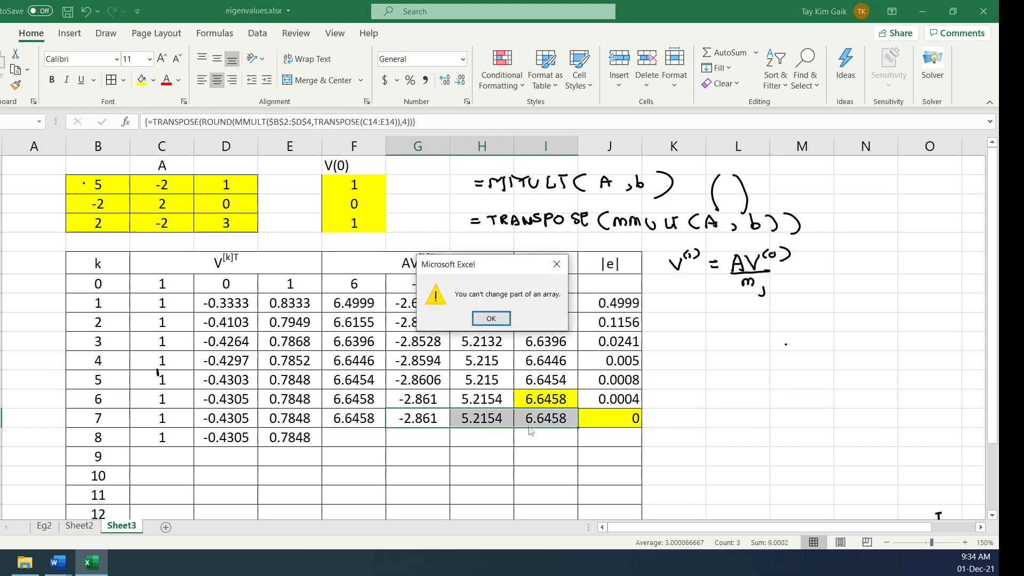
{"action": "left_click", "coordinate": [491, 319]}
{"action": "left_click", "coordinate": [648, 453]}
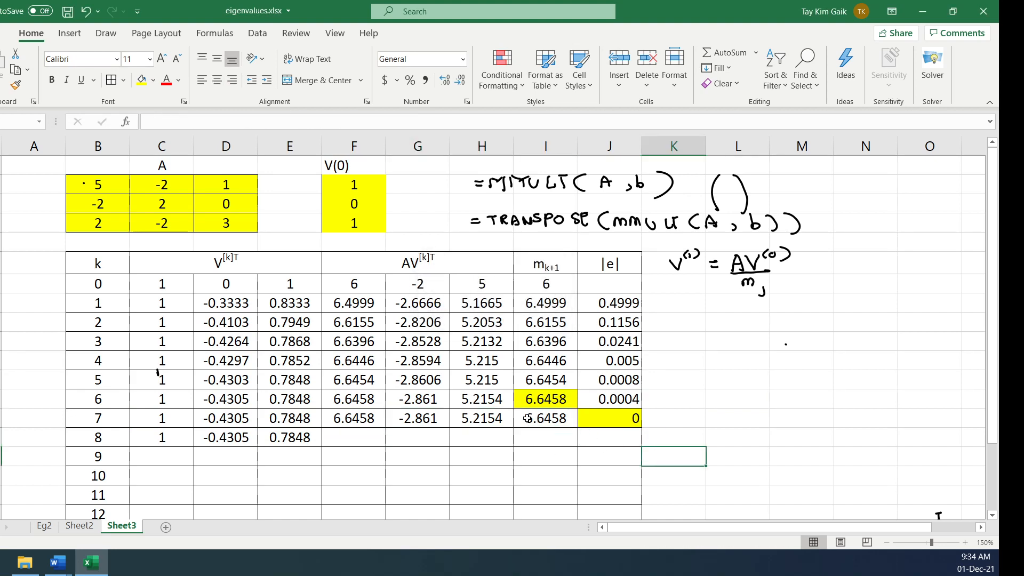
Step: Fill the three V[k] components of the k = 7 row, C14:E14, with yellow
{"action": "left_click_drag", "start_coordinate": [166, 417], "coordinate": [278, 416]}
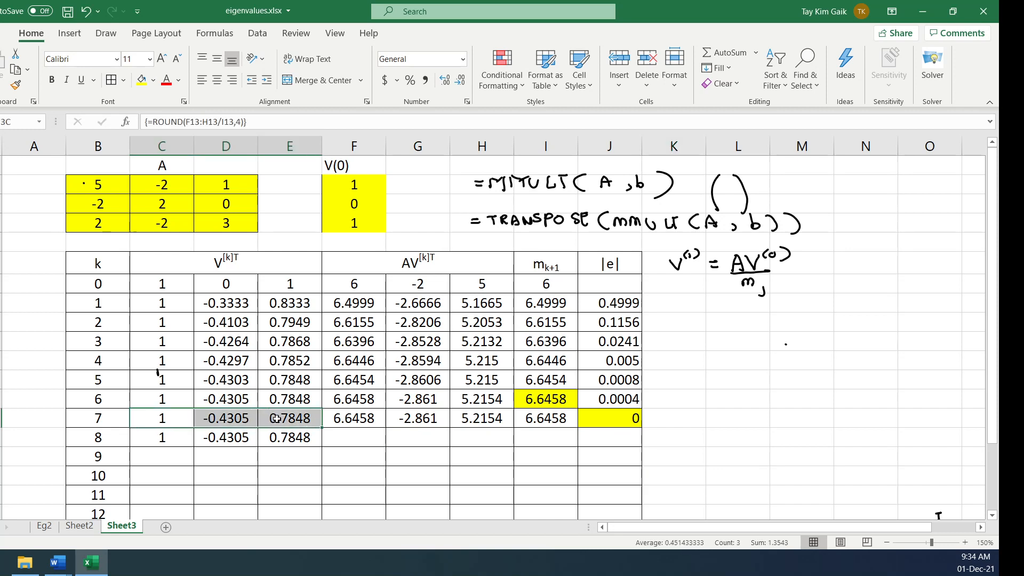
{"action": "left_click", "coordinate": [141, 80]}
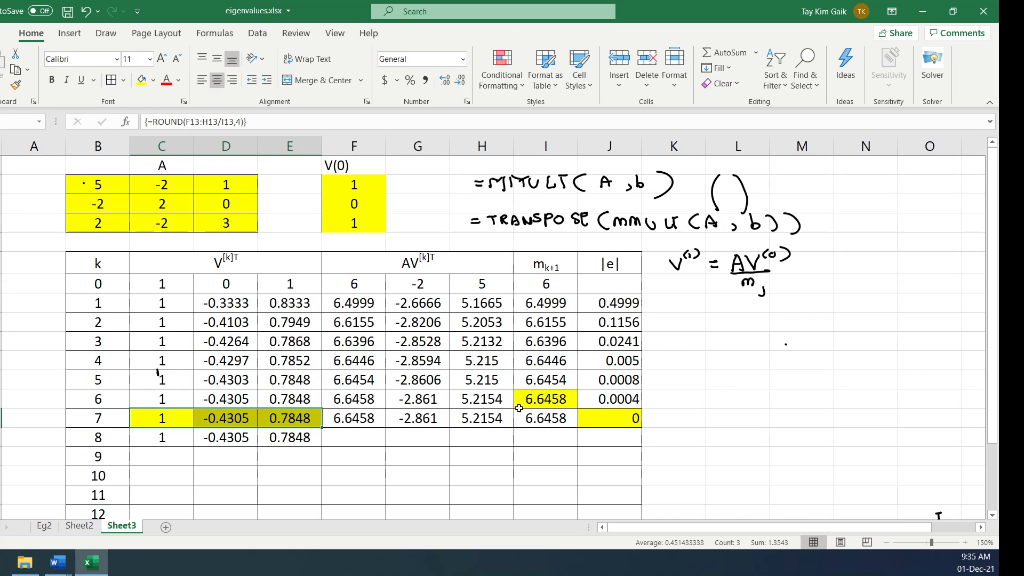
{"action": "scroll", "coordinate": [939, 341], "scroll_direction": "down", "scroll_amount": 1}
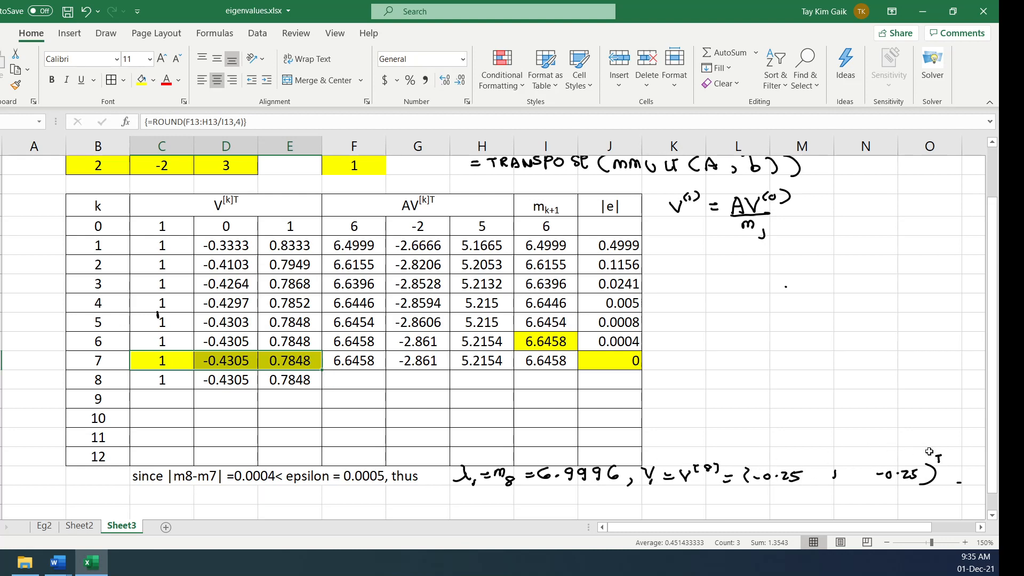
{"action": "left_click", "coordinate": [778, 291]}
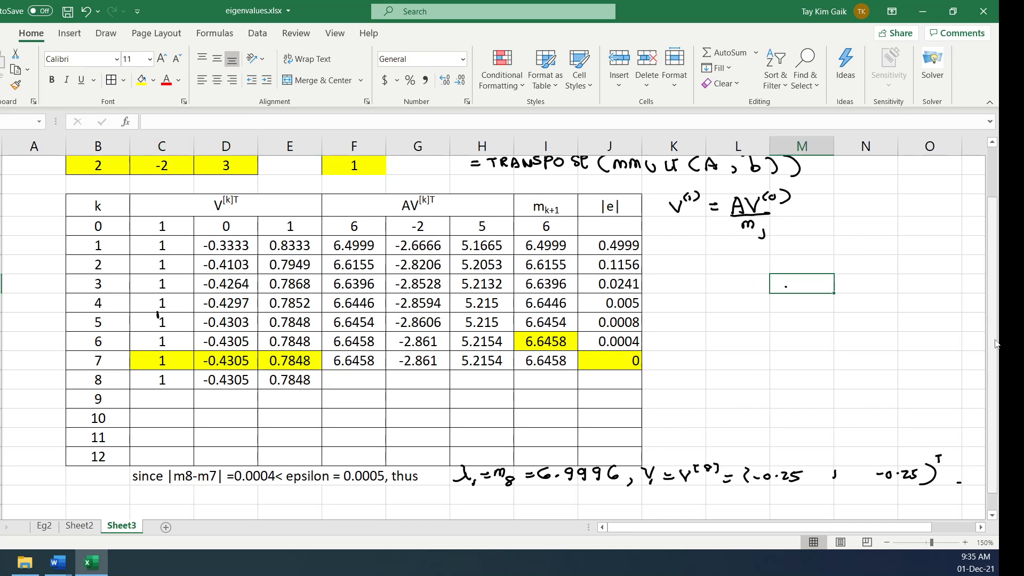
{"action": "left_click_drag", "start_coordinate": [1001, 326], "coordinate": [1001, 292]}
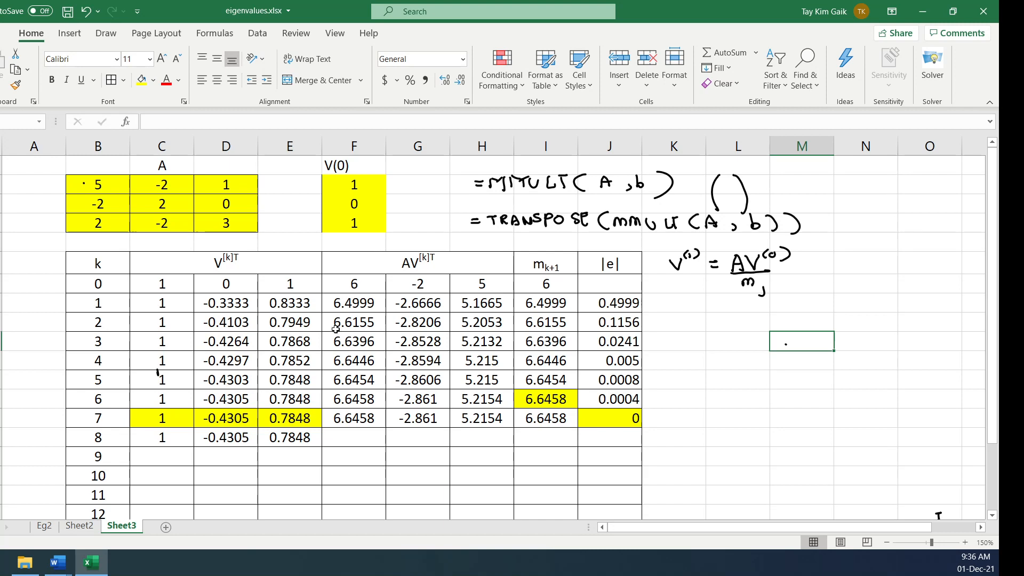
{"action": "left_click_drag", "start_coordinate": [85, 187], "coordinate": [234, 224]}
{"action": "left_click_drag", "start_coordinate": [347, 184], "coordinate": [354, 223]}
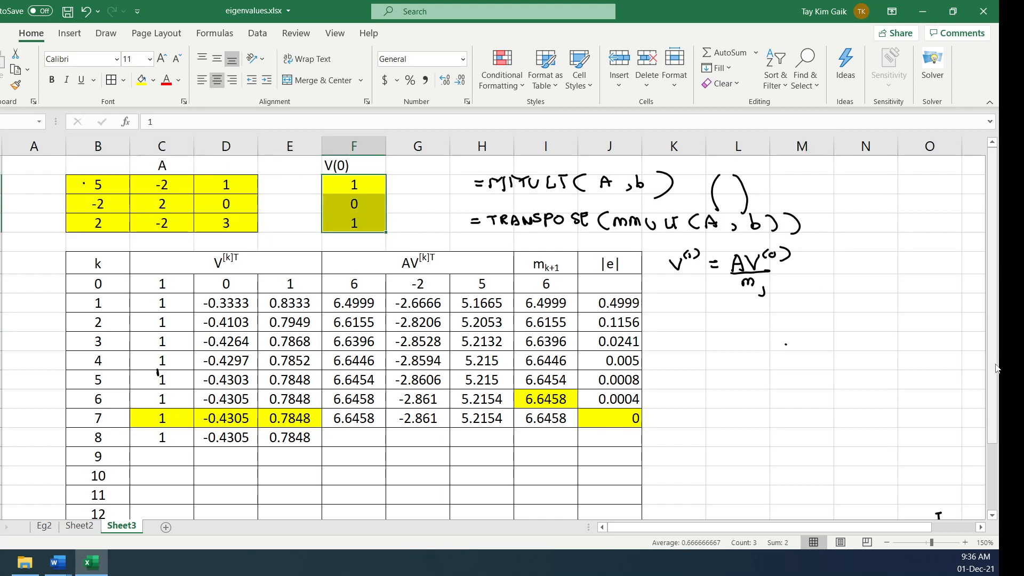